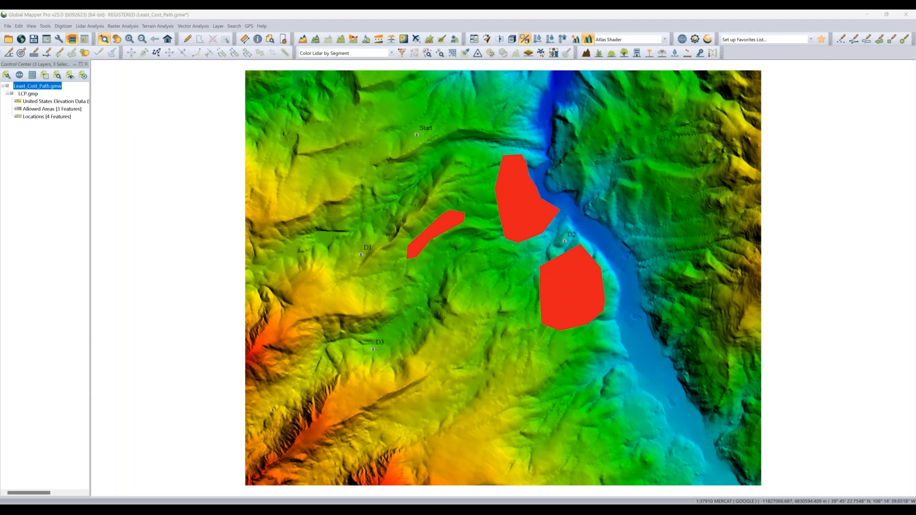
# - Start a least cost path analysis between points and add the path points from the Locations layer
pyautogui.click(158, 26)
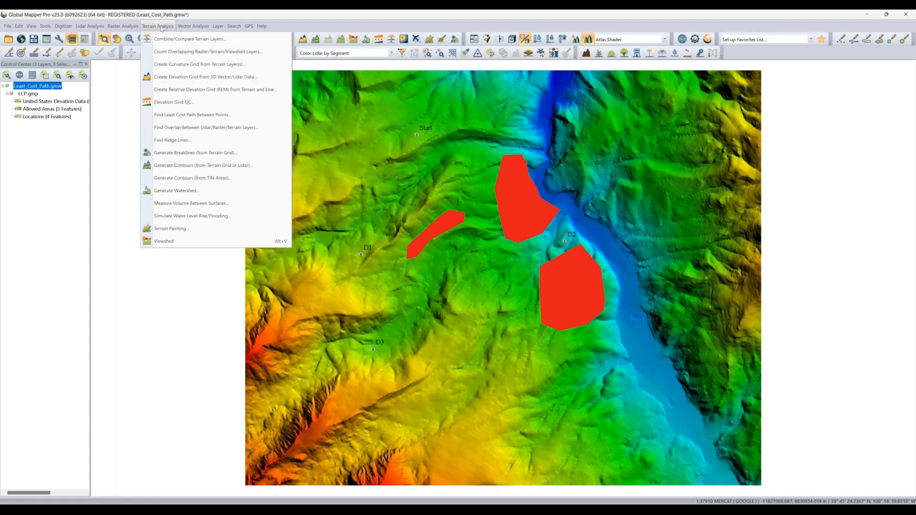
pyautogui.click(244, 115)
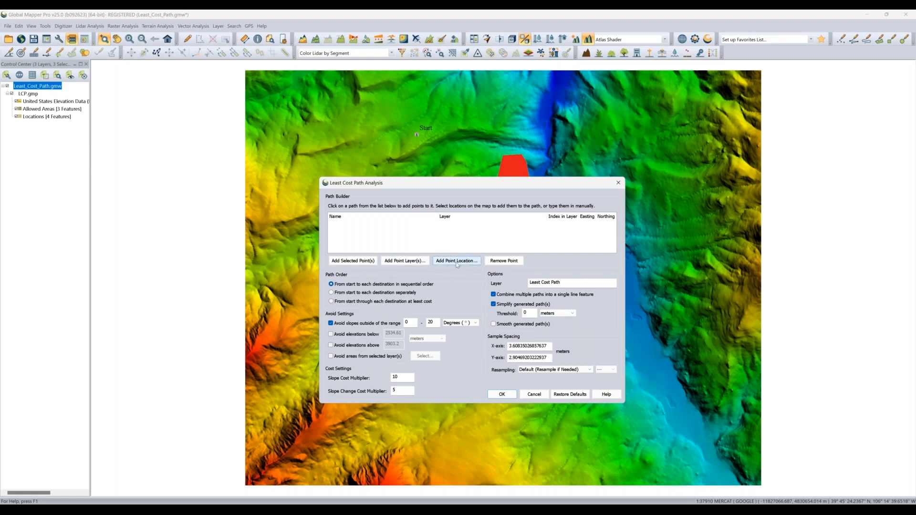
pyautogui.click(405, 260)
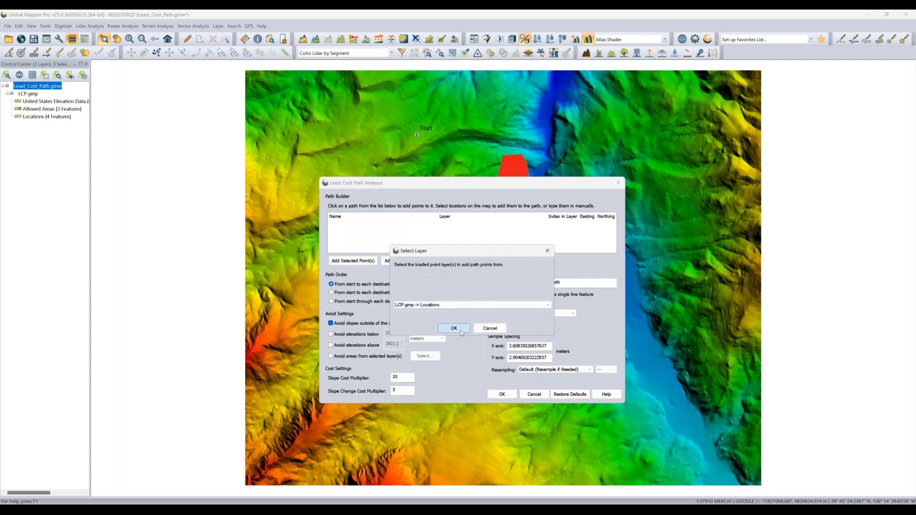
pyautogui.click(461, 330)
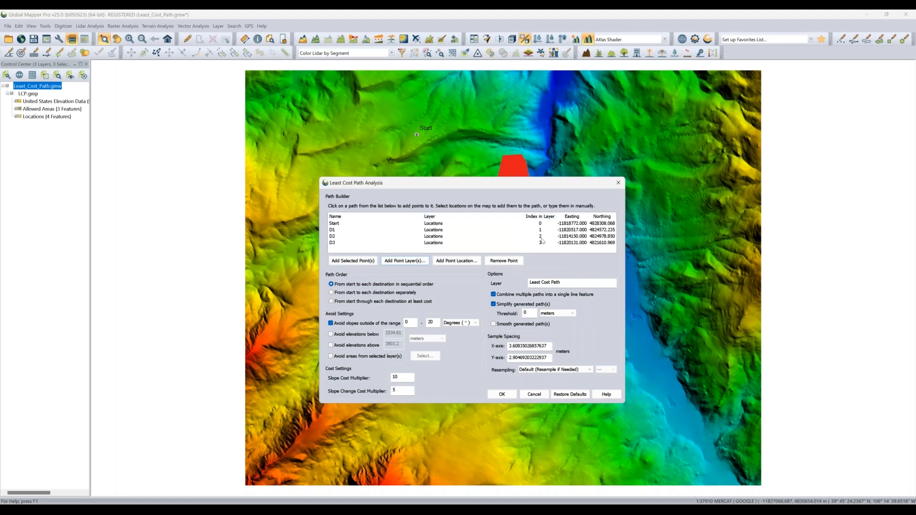
pyautogui.click(337, 244)
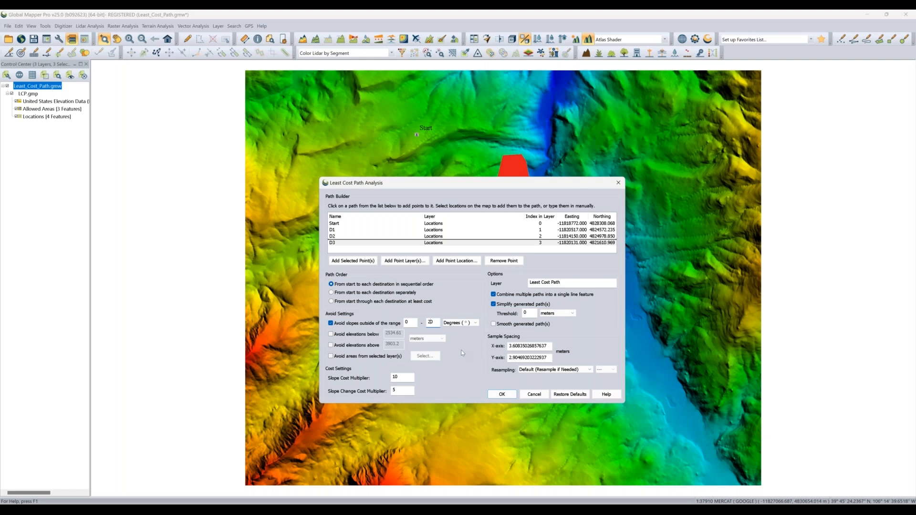
# - Set the analysis to avoid areas from the Allowed Areas layer and generate the least cost path
pyautogui.press('BackSpace')
pyautogui.click(331, 357)
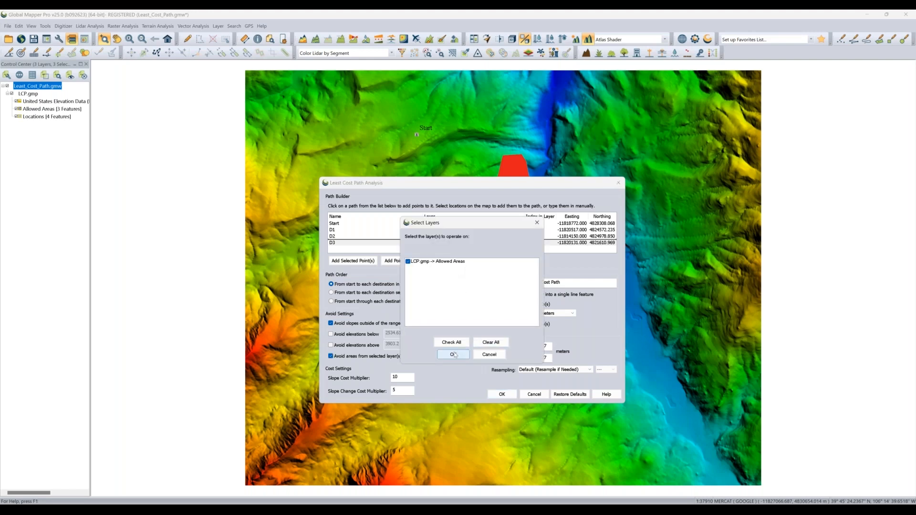
pyautogui.click(453, 355)
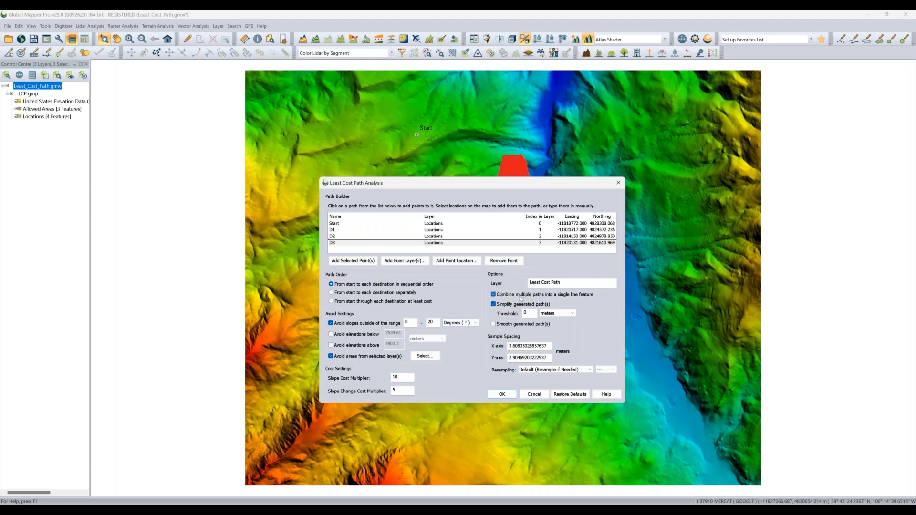
pyautogui.click(503, 395)
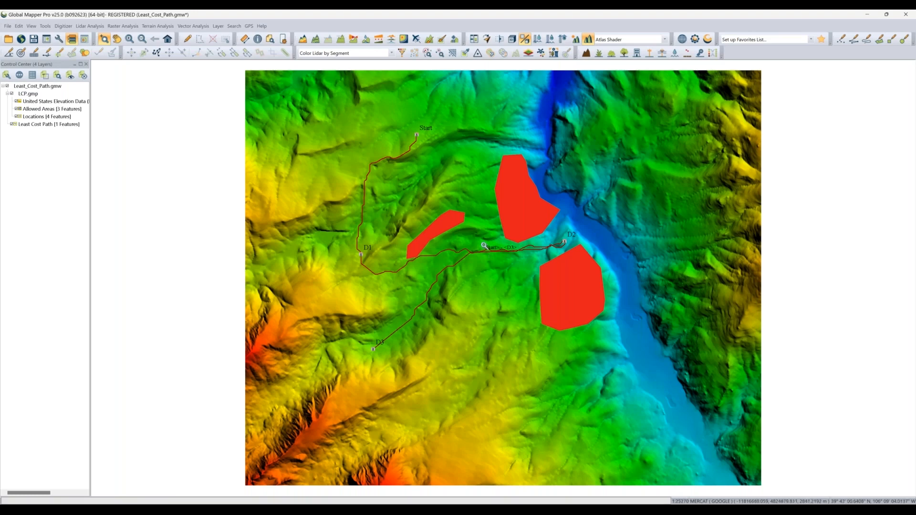
# - Inspect the feature information of the generated least cost path line, including its length and bearing
pyautogui.scroll(1, 484, 246)
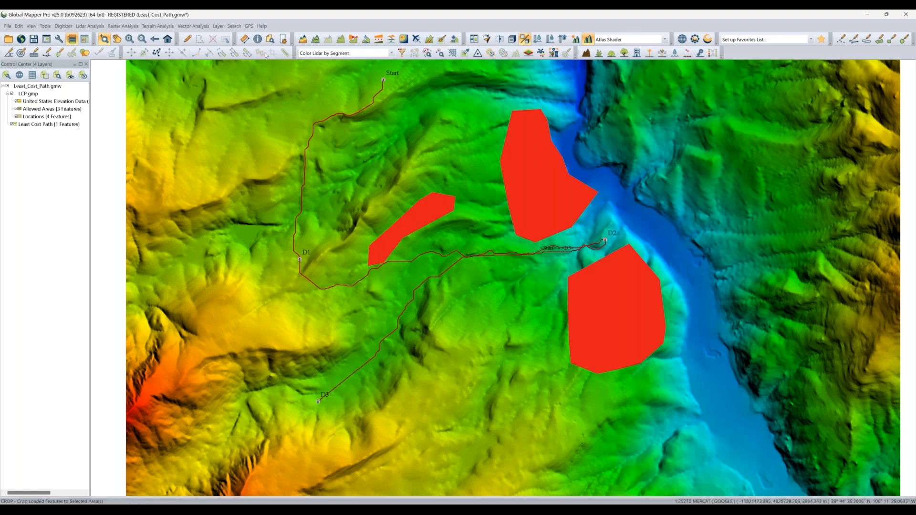
pyautogui.click(258, 39)
pyautogui.click(304, 171)
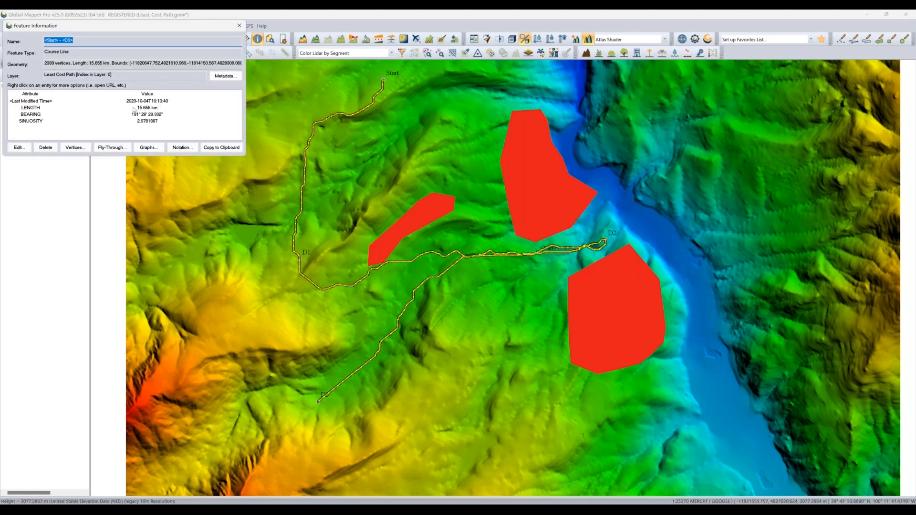
pyautogui.click(239, 25)
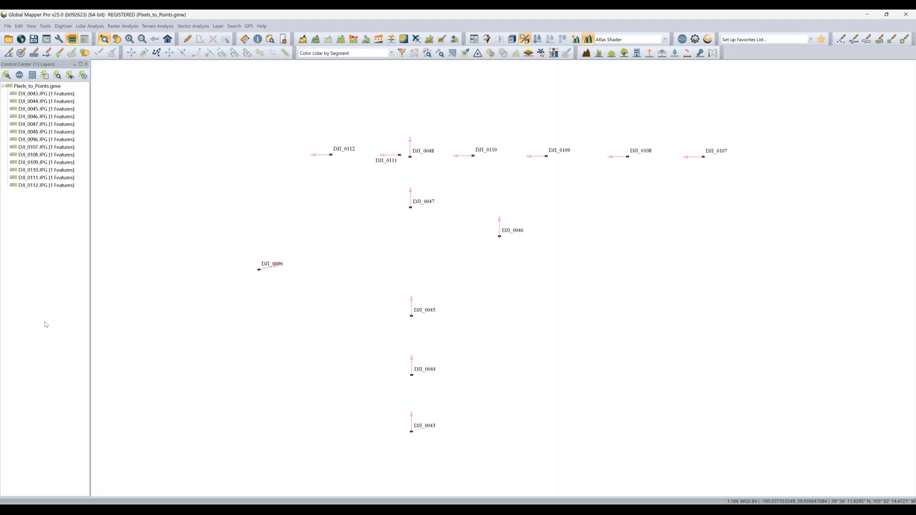
# - View the drone photo linked to the DJI_0112 picture point and close it
pyautogui.click(258, 39)
pyautogui.click(331, 156)
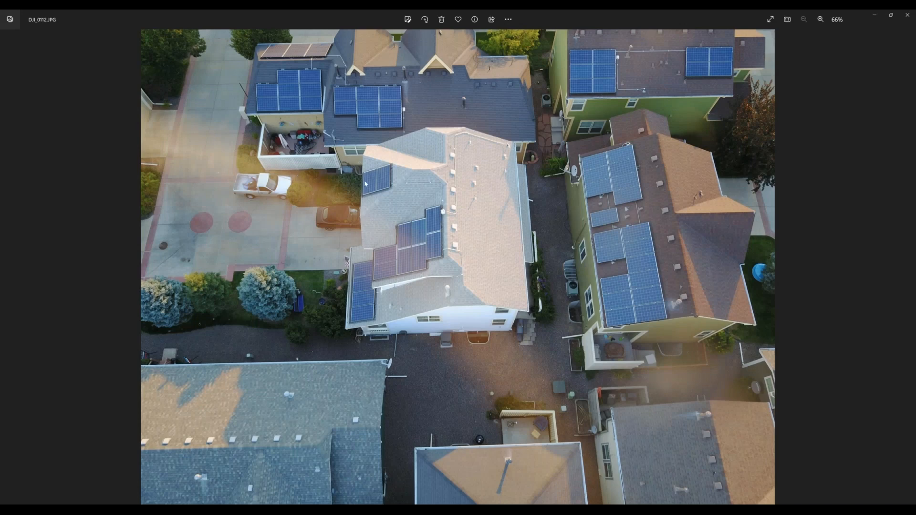
pyautogui.click(908, 16)
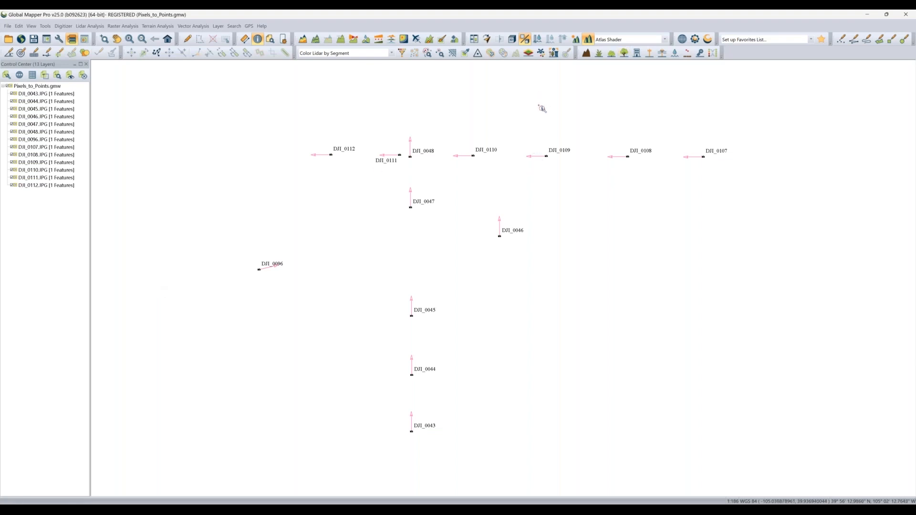
# - Set up a Pixels to Points wizard project saved to the Desktop folder and add the loaded picture points as its images
pyautogui.click(541, 53)
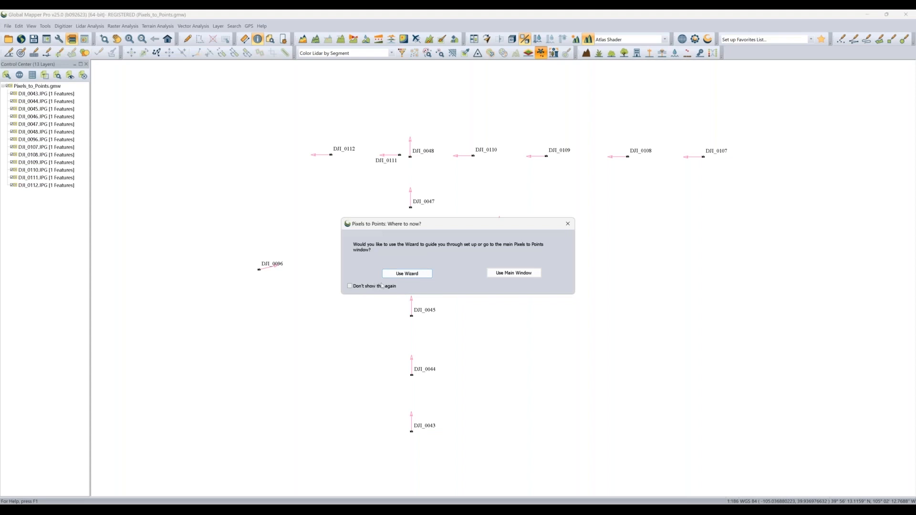
pyautogui.click(407, 274)
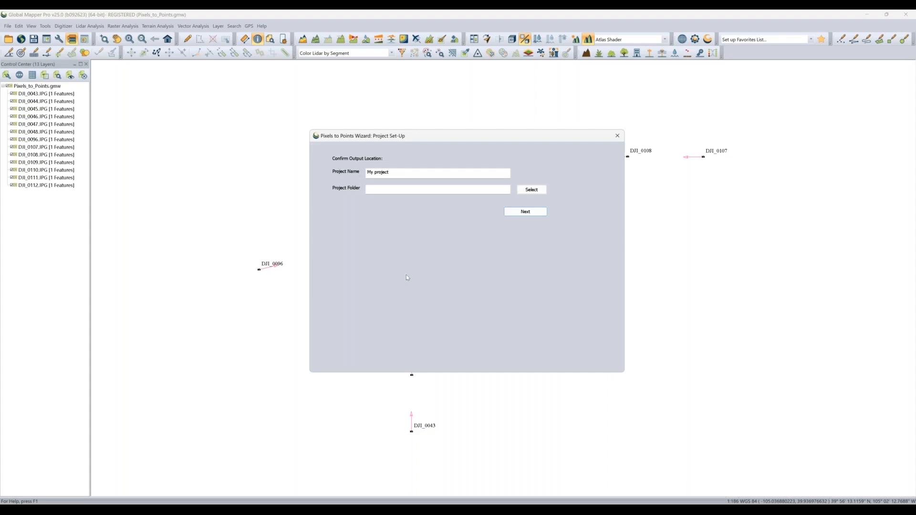
pyautogui.click(531, 189)
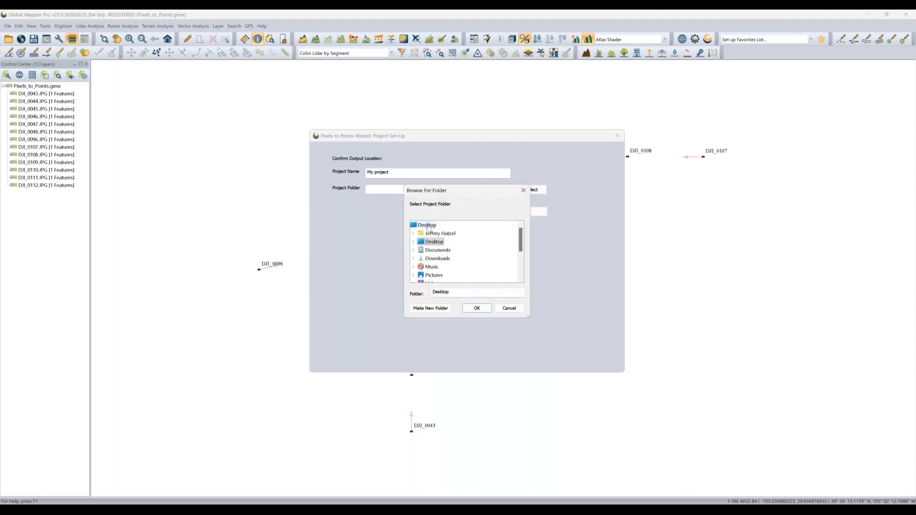
pyautogui.click(475, 310)
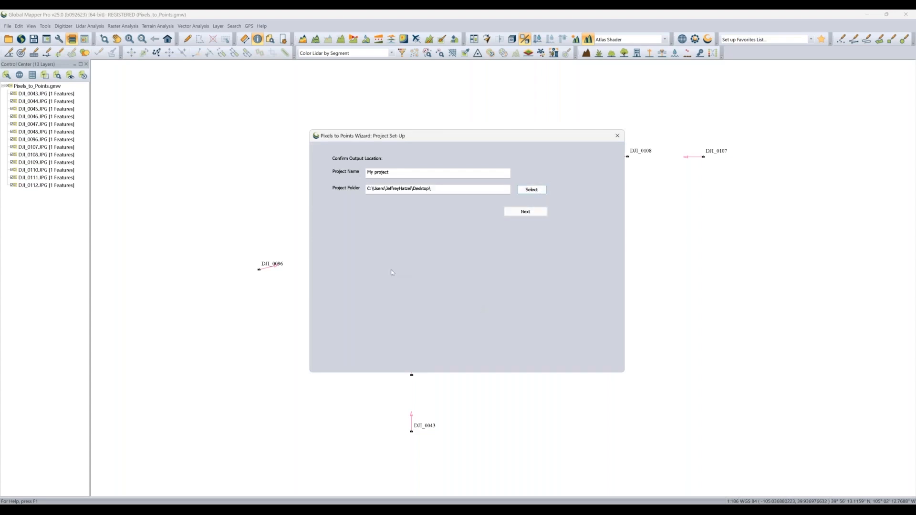
pyautogui.click(531, 212)
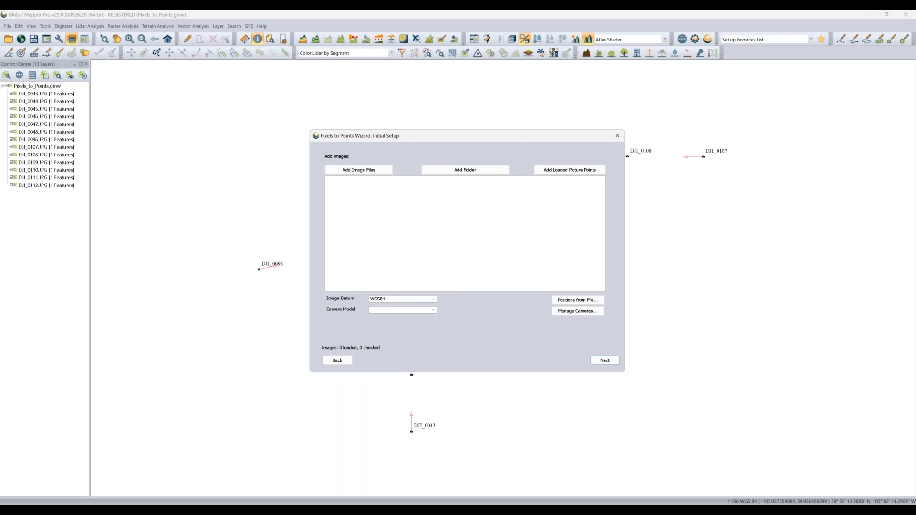
pyautogui.click(599, 171)
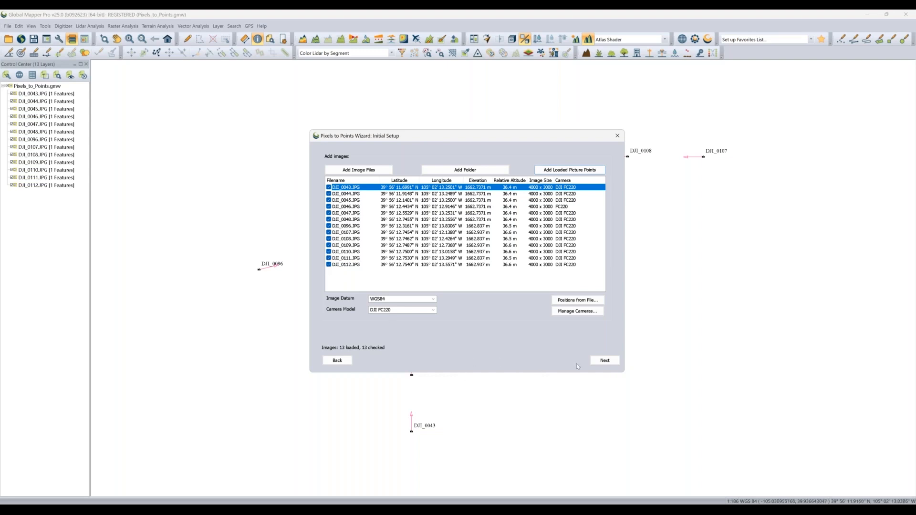
pyautogui.click(605, 361)
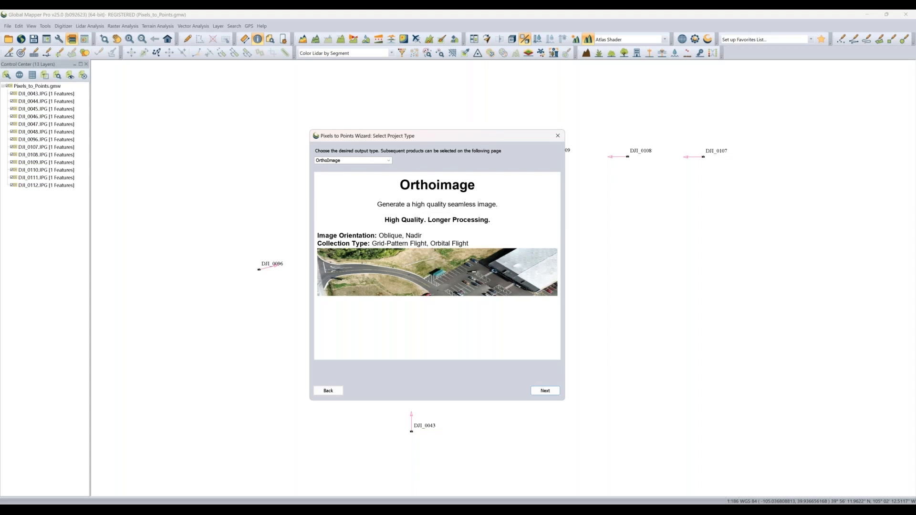
# - Review the descriptions of the Quick OrthoImage and 3D Point Cloud output types, and return the project type to OrthoImage
pyautogui.click(388, 161)
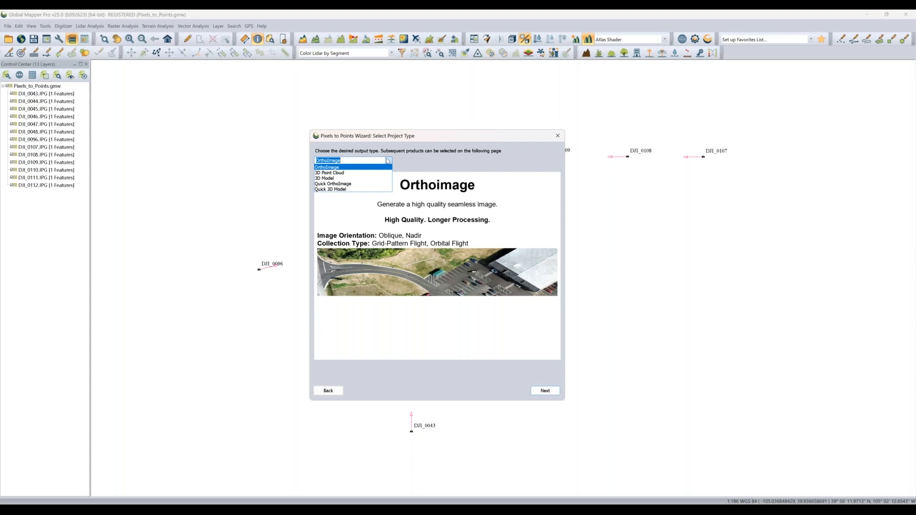
pyautogui.click(349, 184)
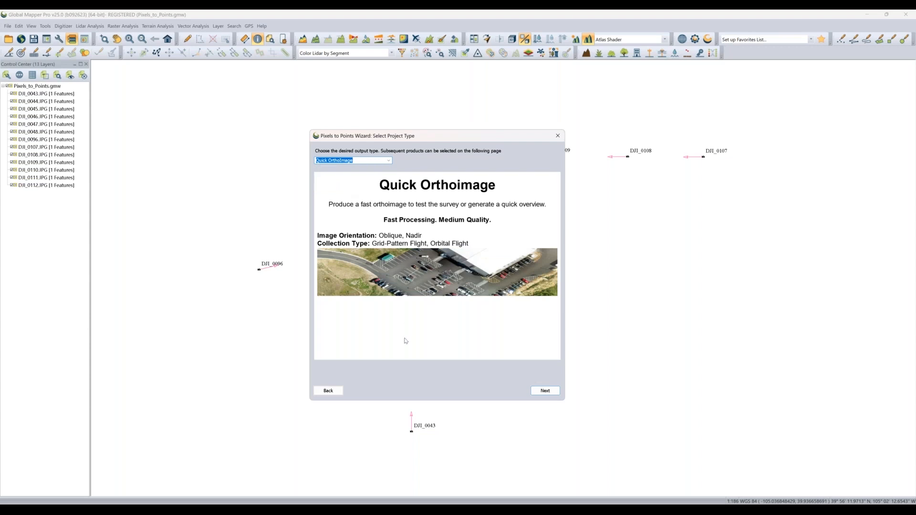
pyautogui.click(389, 161)
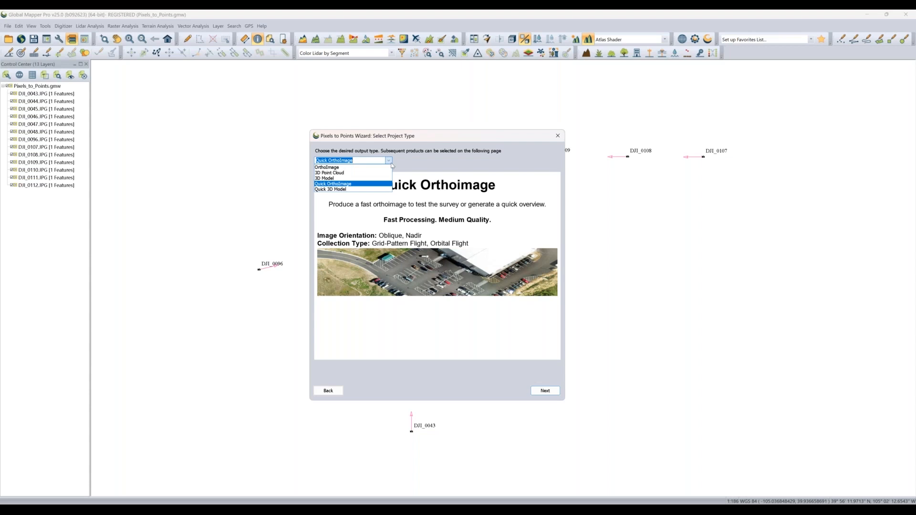
pyautogui.click(358, 173)
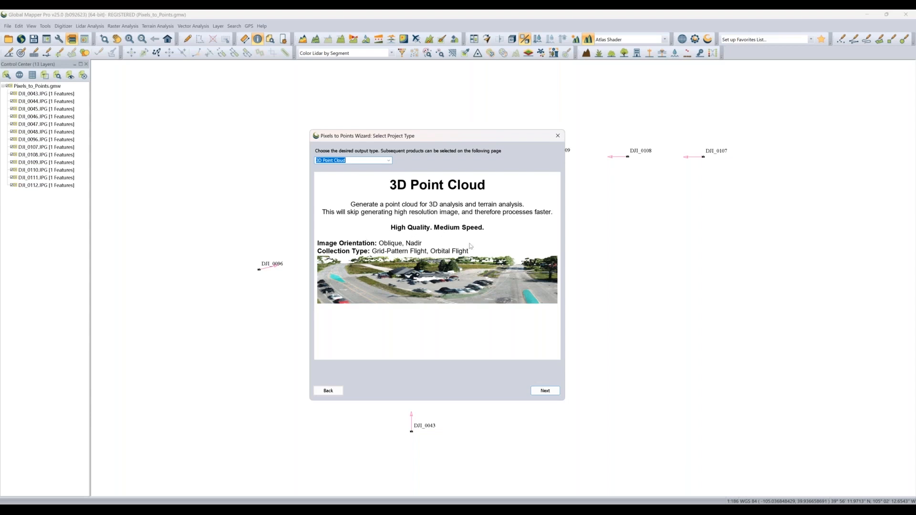
pyautogui.click(388, 160)
pyautogui.click(373, 168)
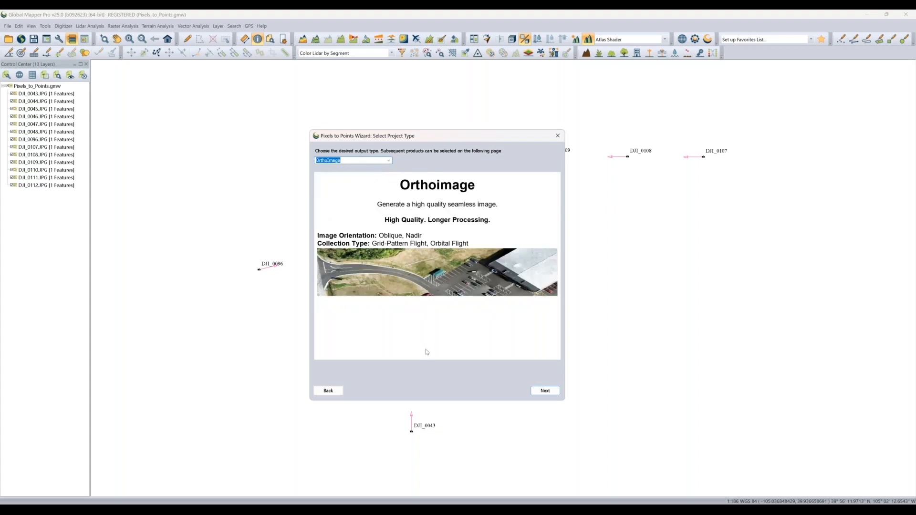
# - Examine the additional outputs and advanced settings of the OrthoImage project, and close the Pixels to Points tool
pyautogui.click(546, 391)
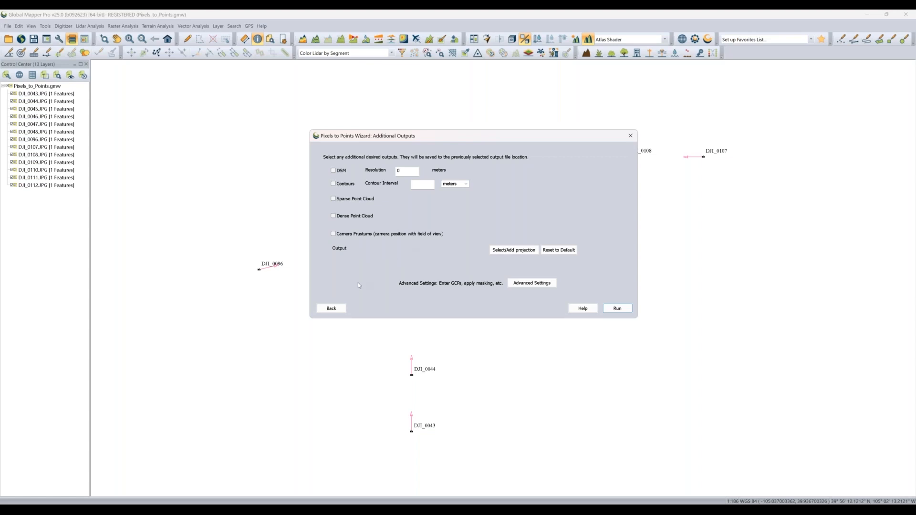
pyautogui.click(521, 286)
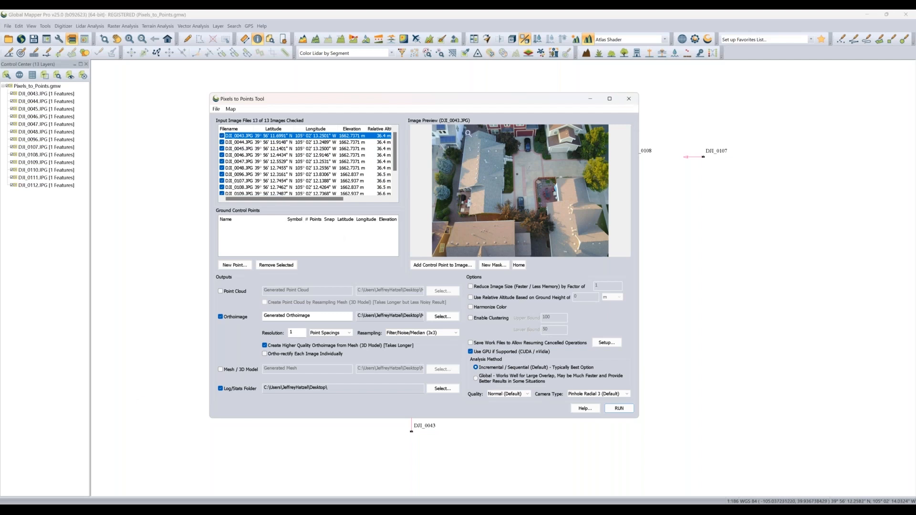
pyautogui.click(626, 101)
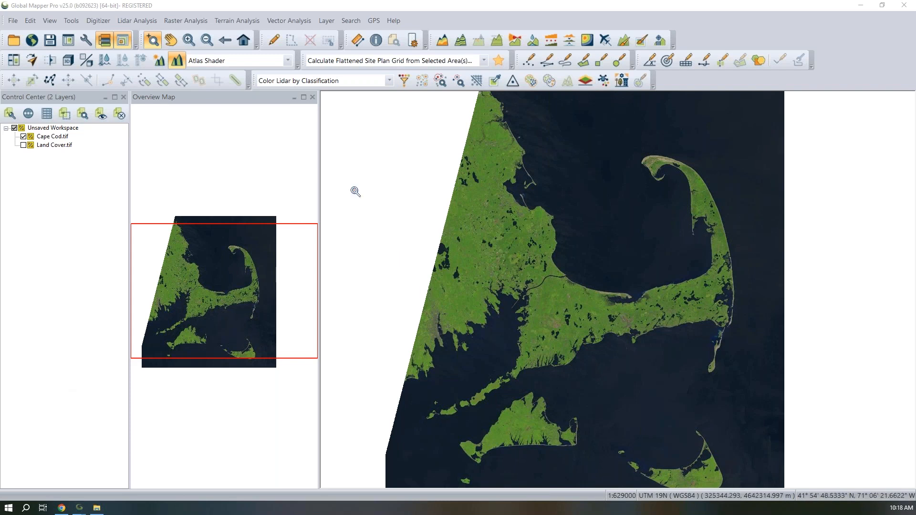
# - Show the Land Cover.tif layer over the Cape Cod imagery for comparison and hide it again
pyautogui.click(23, 145)
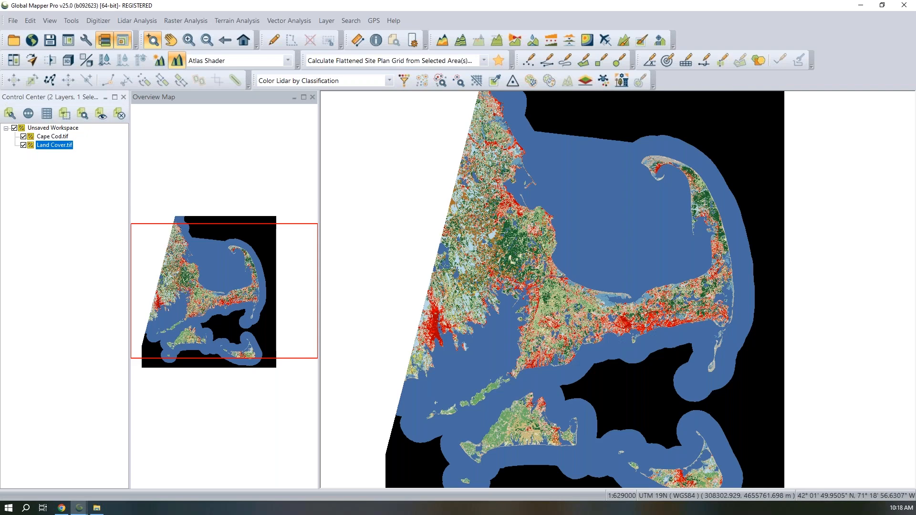
pyautogui.click(23, 145)
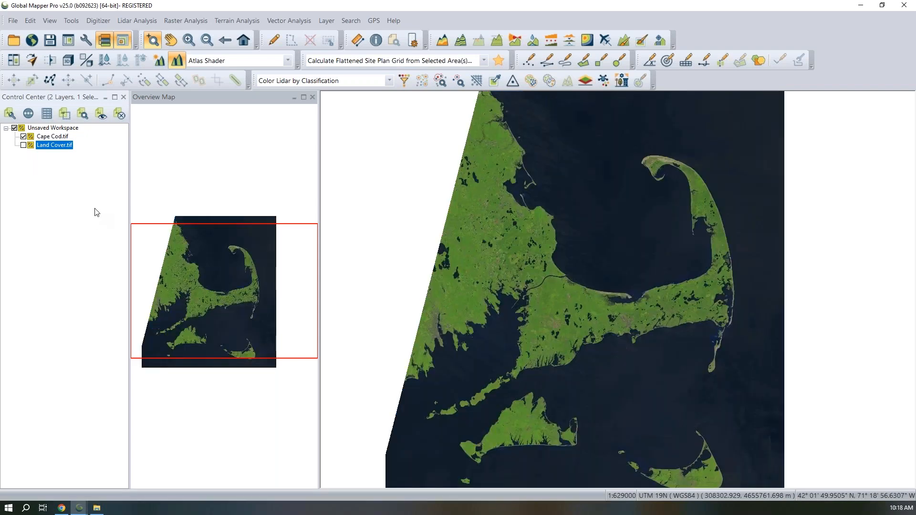
# - Enable Image Painting for the Cape Cod.tif layer and dock the Image Paint Options above the overview map
pyautogui.click(67, 137)
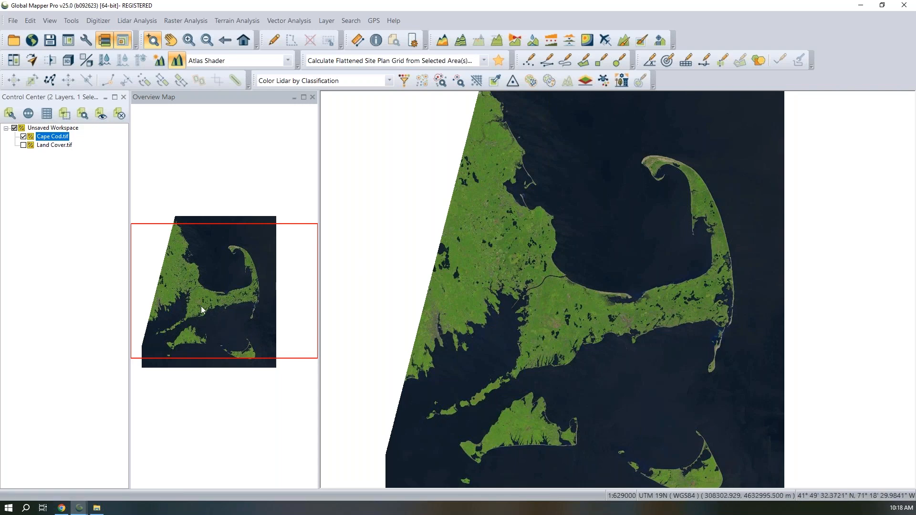
pyautogui.click(568, 312)
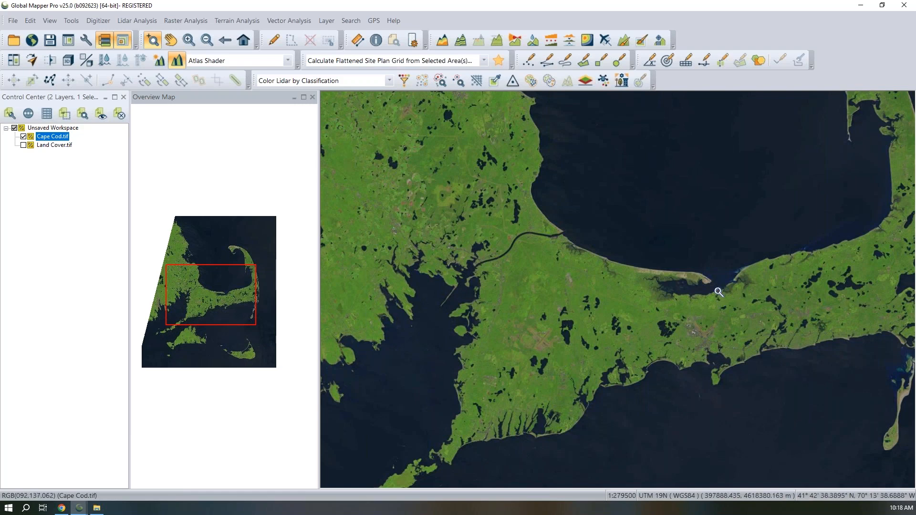
pyautogui.scroll(-1, 599, 285)
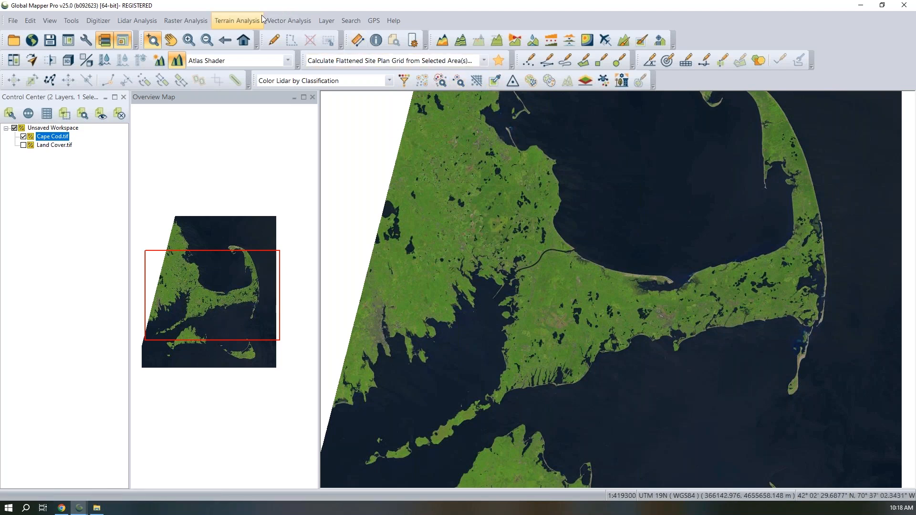
pyautogui.click(182, 21)
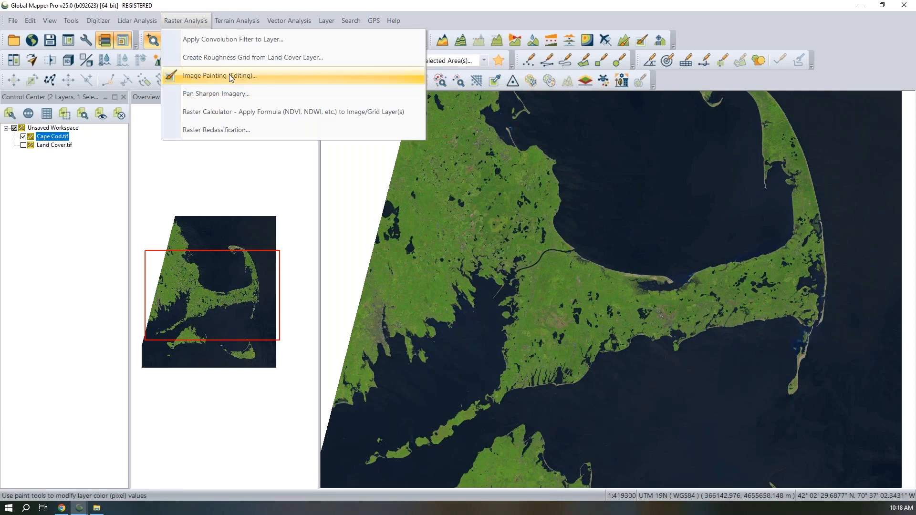
pyautogui.click(179, 74)
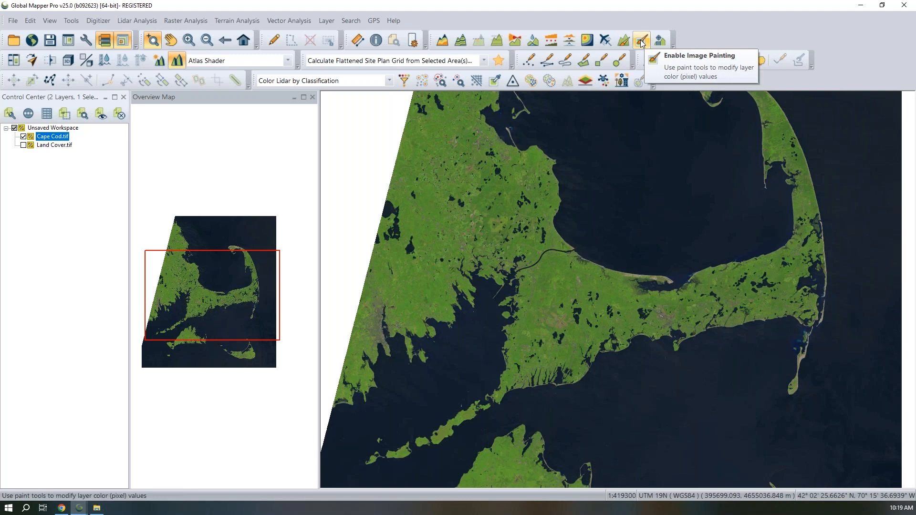
pyautogui.click(642, 42)
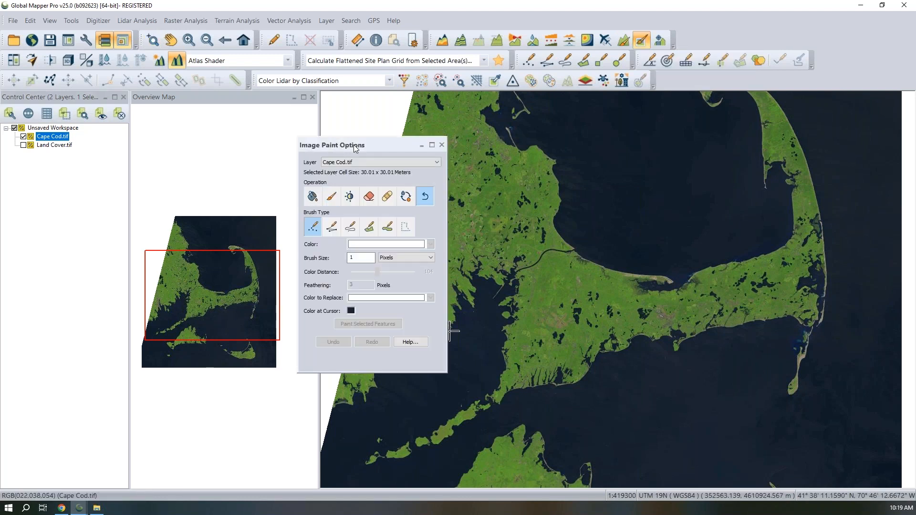
pyautogui.moveTo(356, 149)
pyautogui.mouseDown()
pyautogui.moveTo(308, 159)
pyautogui.moveTo(337, 155)
pyautogui.mouseUp()
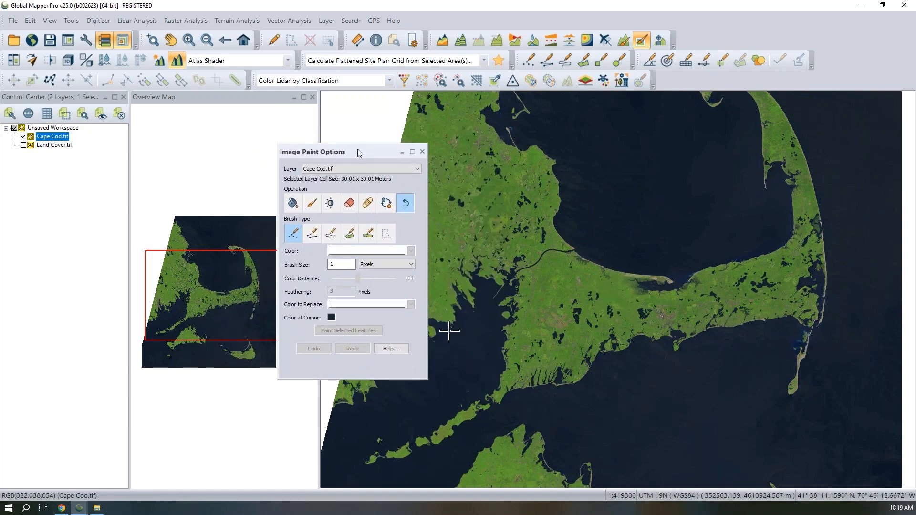
pyautogui.moveTo(358, 150)
pyautogui.mouseDown()
pyautogui.moveTo(351, 185)
pyautogui.moveTo(371, 164)
pyautogui.moveTo(432, 218)
pyautogui.moveTo(431, 187)
pyautogui.moveTo(400, 156)
pyautogui.moveTo(357, 172)
pyautogui.moveTo(278, 174)
pyautogui.moveTo(239, 224)
pyautogui.moveTo(225, 270)
pyautogui.mouseUp()
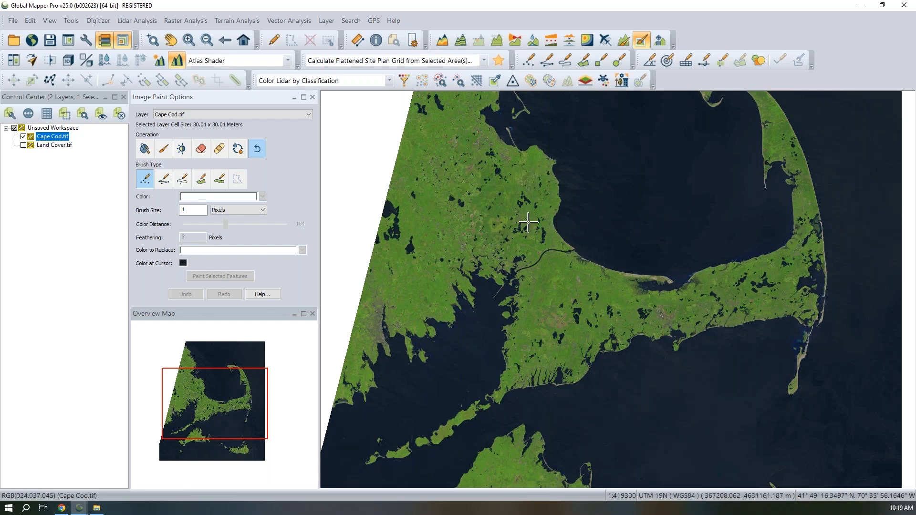
# - Check which loaded layers can be chosen as the target for image painting, keeping Cape Cod.tif selected
pyautogui.click(204, 113)
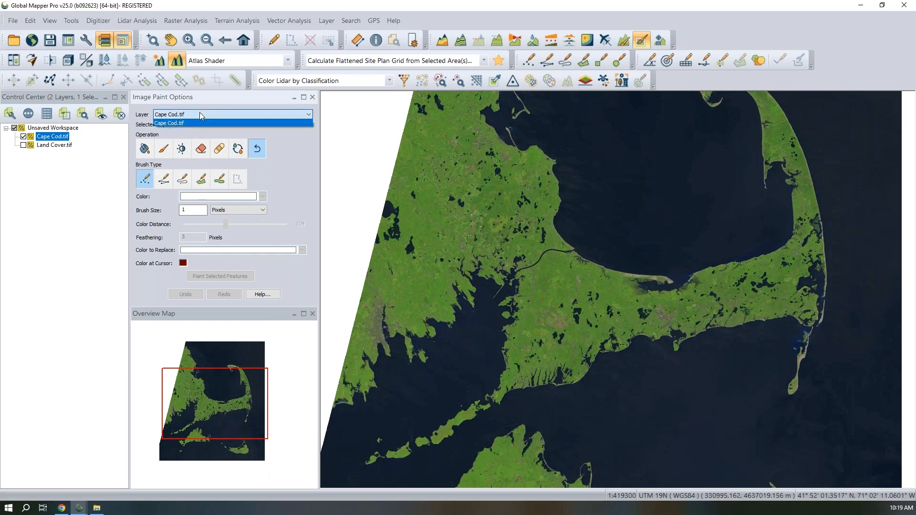
pyautogui.click(200, 114)
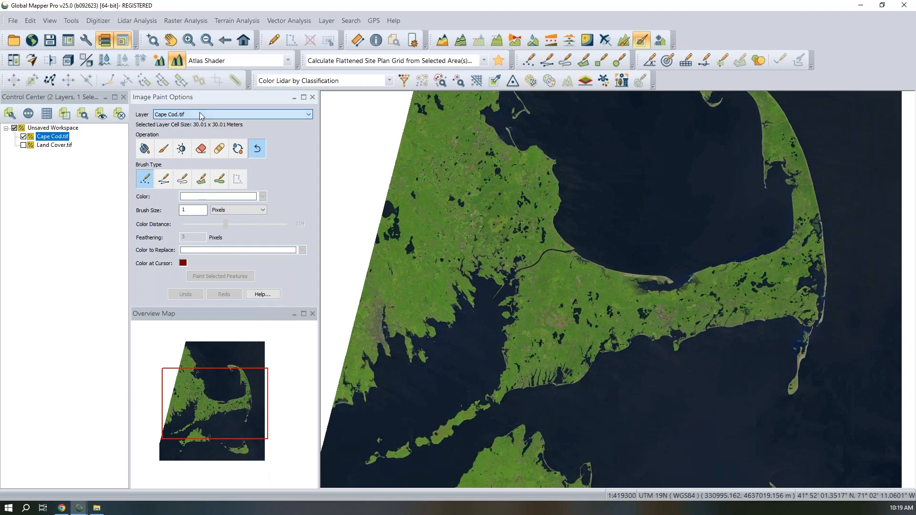
pyautogui.click(200, 114)
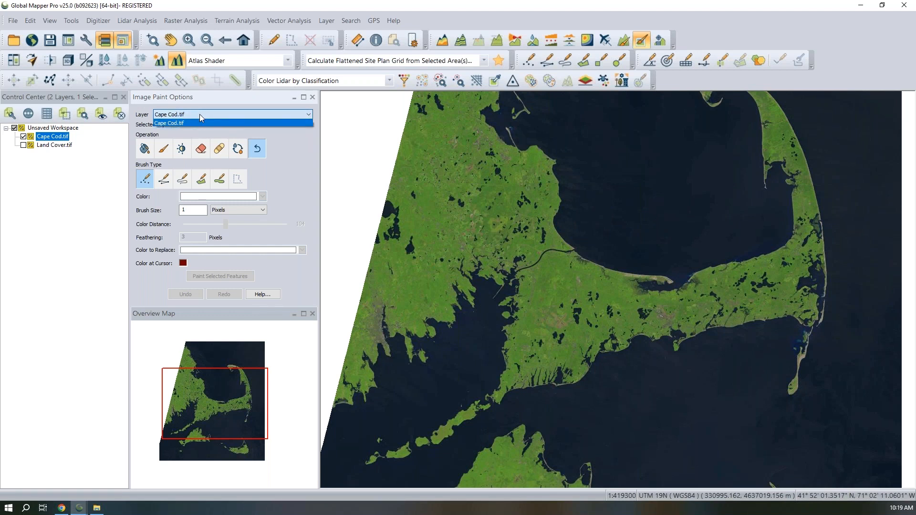
pyautogui.click(194, 113)
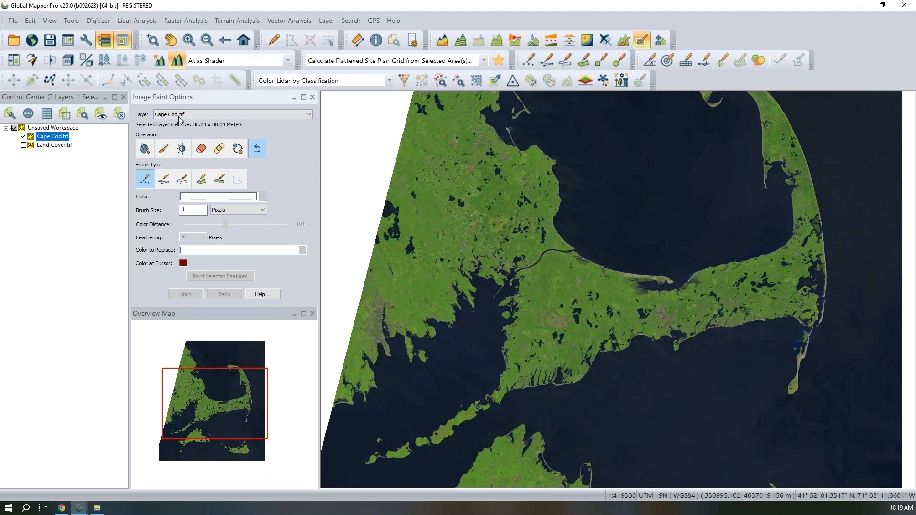
pyautogui.click(203, 115)
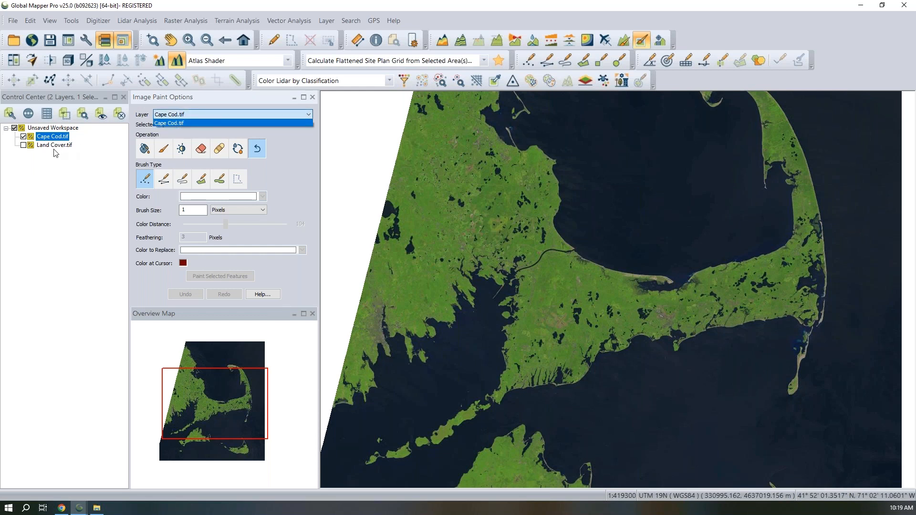
pyautogui.click(264, 116)
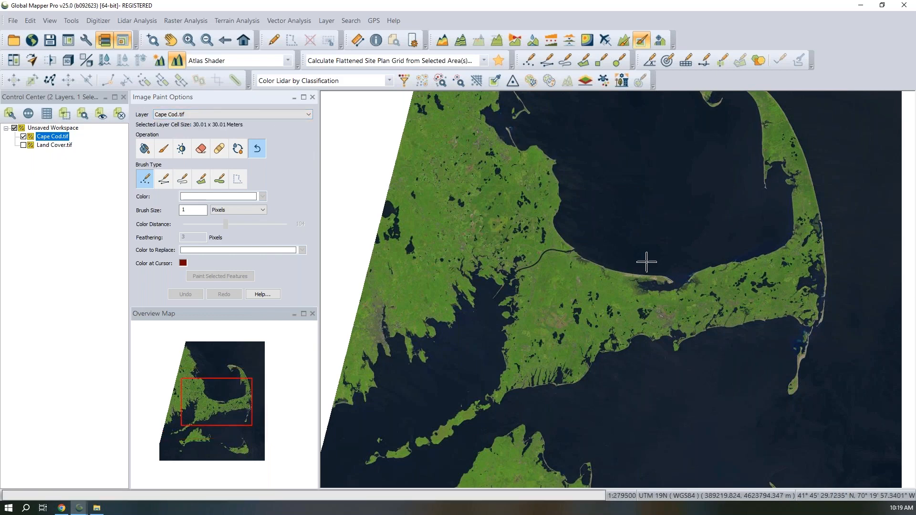
# - Review the settings available for the flood fill, Apply Color, brightness and contrast, and erase paint operations
pyautogui.scroll(1, 646, 262)
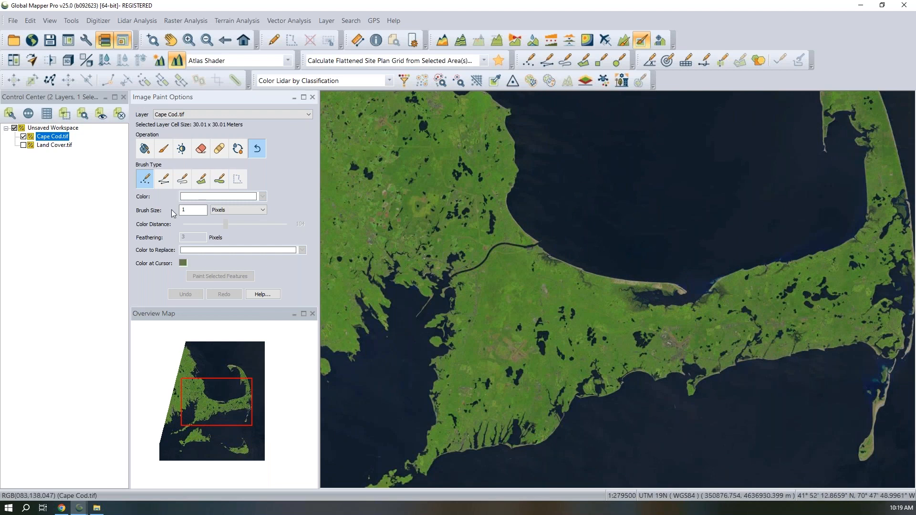
pyautogui.click(144, 149)
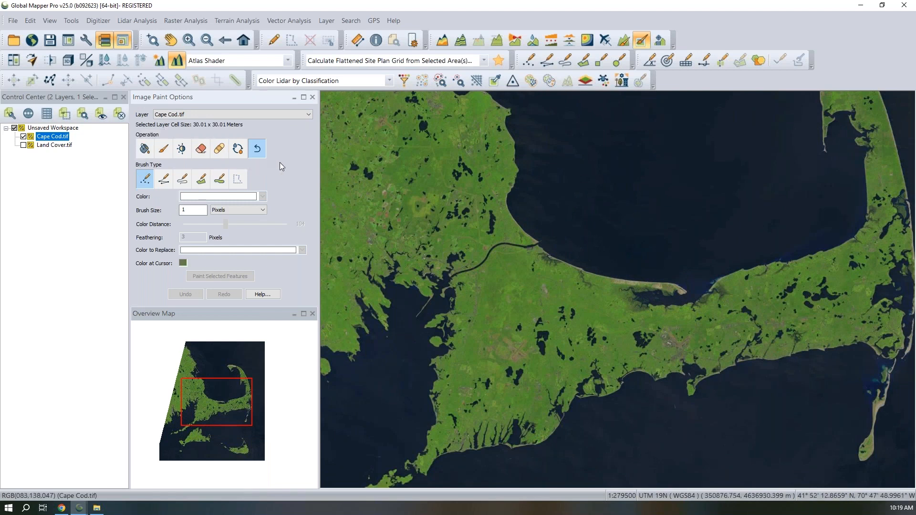
pyautogui.click(144, 150)
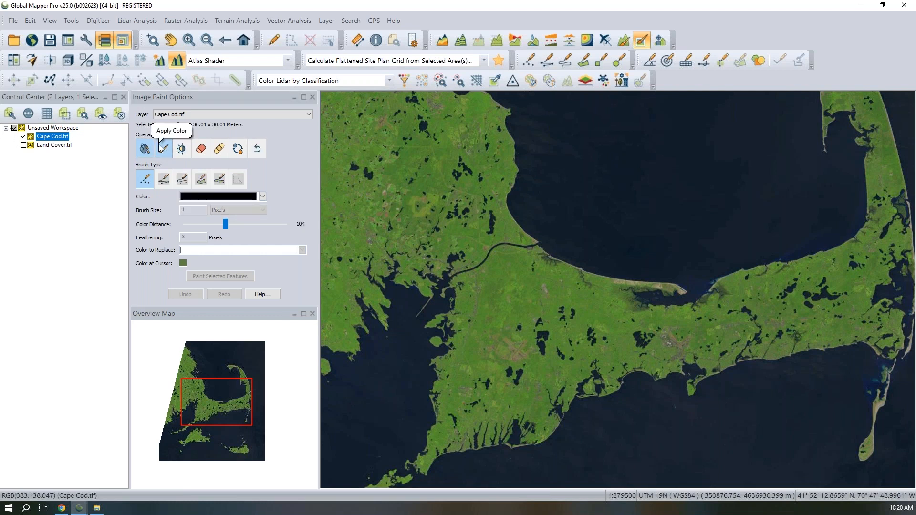
pyautogui.click(162, 148)
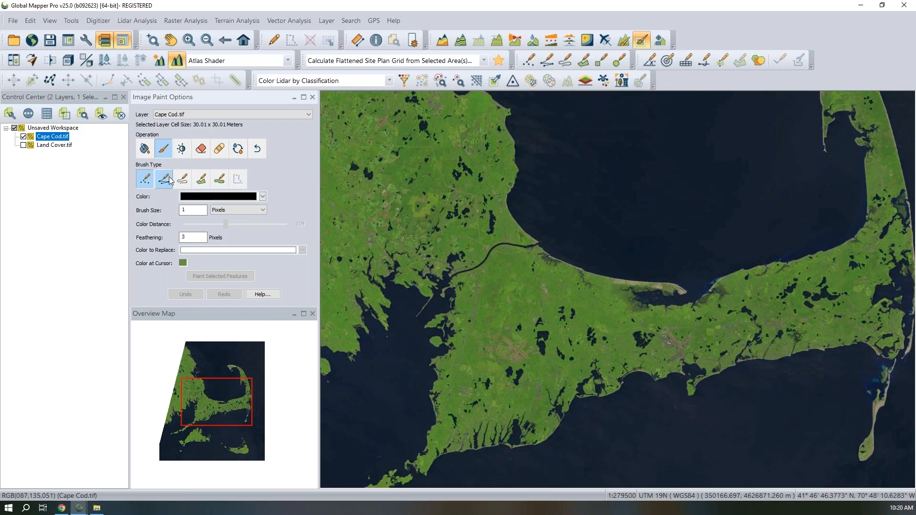
pyautogui.click(185, 144)
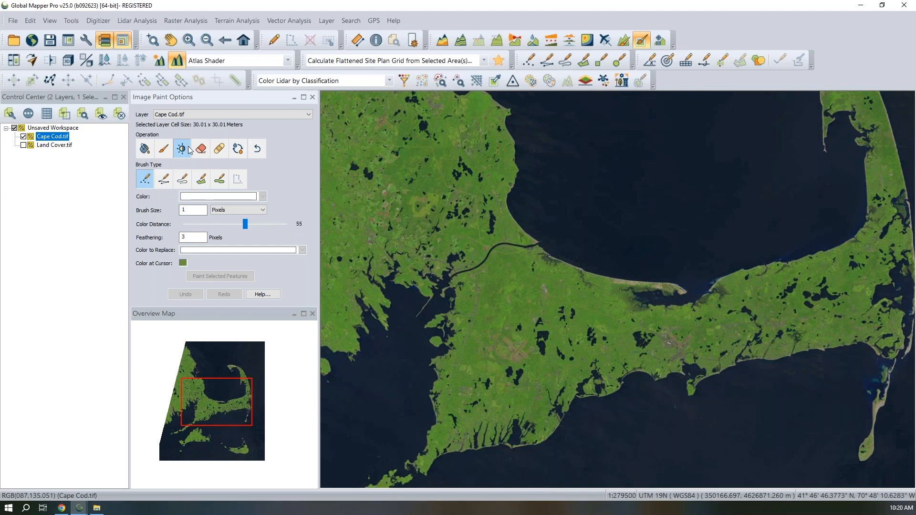
pyautogui.click(200, 149)
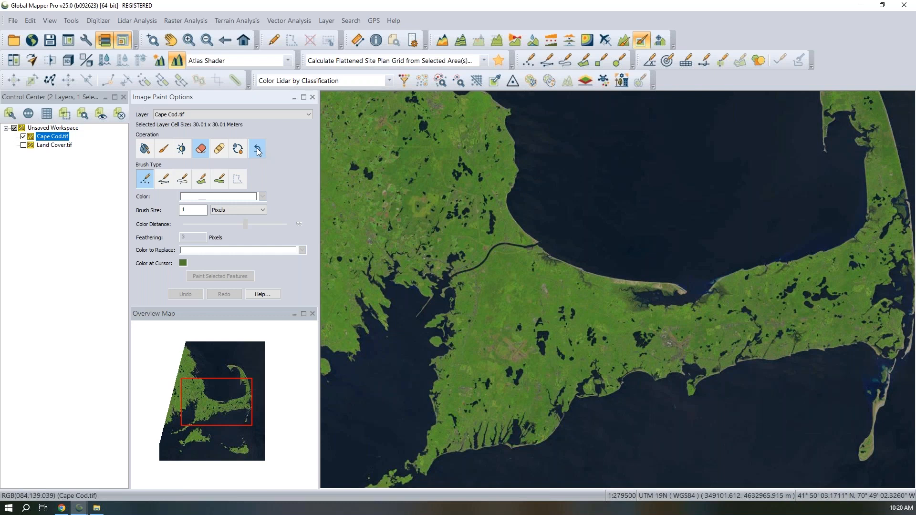
# - Flood-fill the dark ocean around Cape Cod with light blue, using a color distance of 44
pyautogui.click(144, 149)
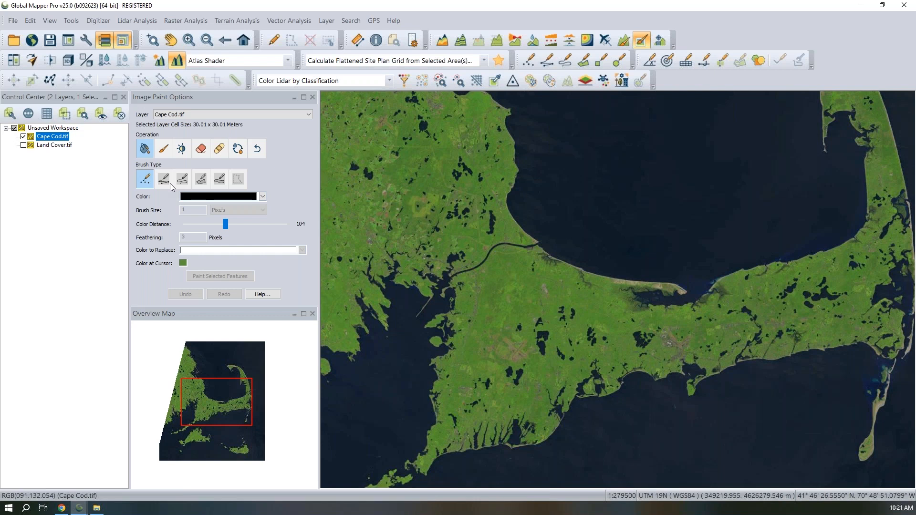
pyautogui.click(195, 198)
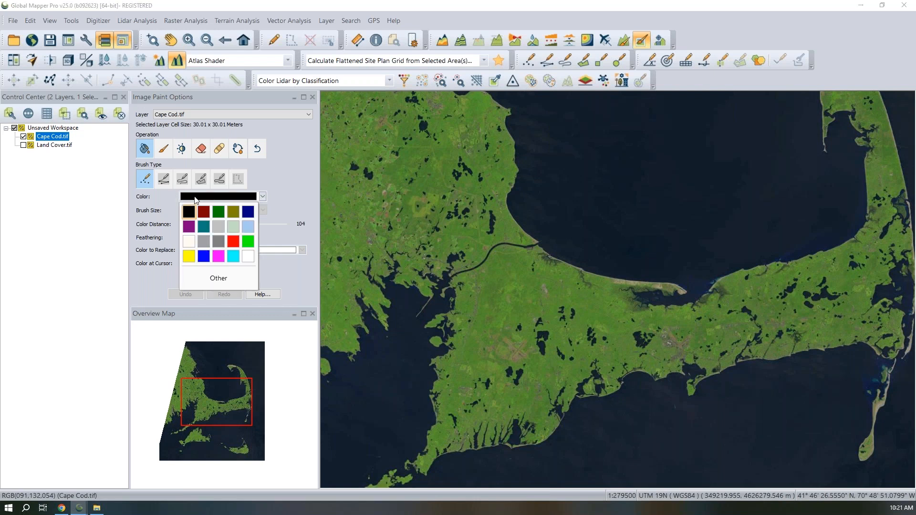
pyautogui.click(248, 227)
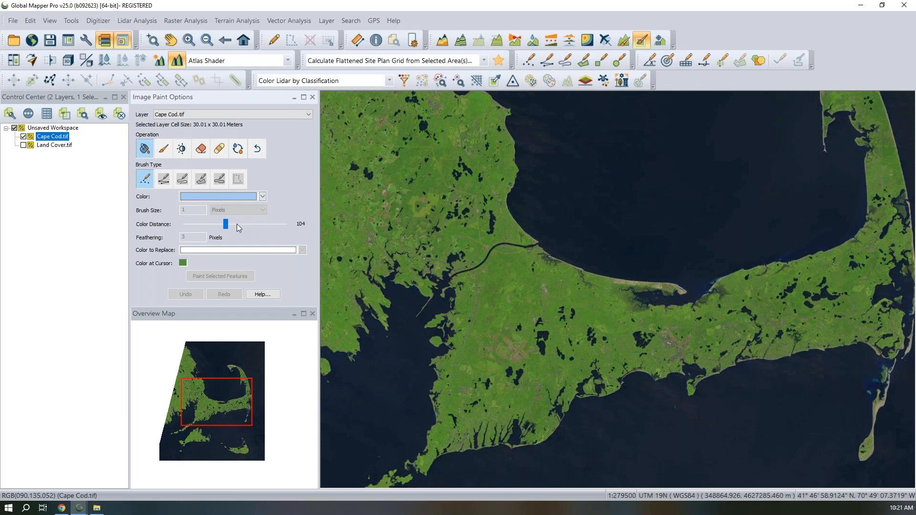
pyautogui.moveTo(224, 224); pyautogui.dragTo(217, 223)
pyautogui.click(620, 156)
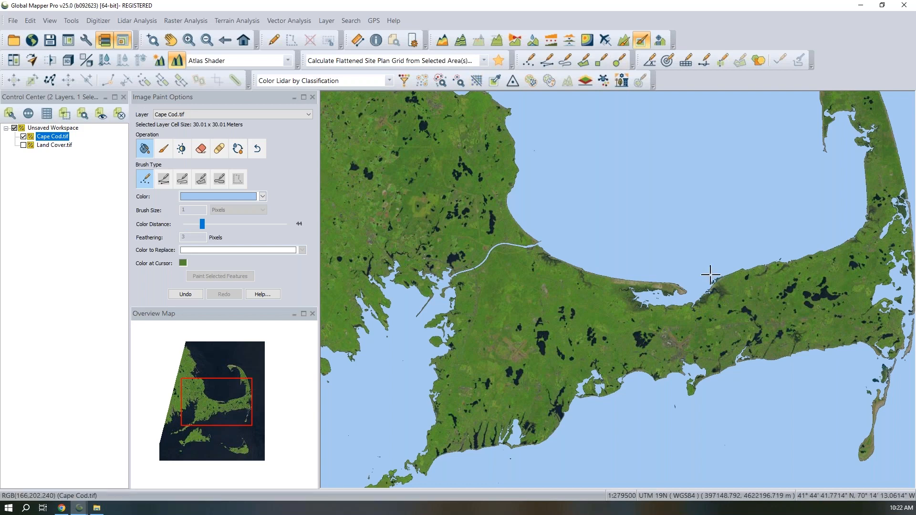
# - Flood-fill the large inland pond northeast of the crossed runways and the small pond just north of it with light blue
pyautogui.scroll(1, 544, 339)
pyautogui.scroll(1, 544, 339)
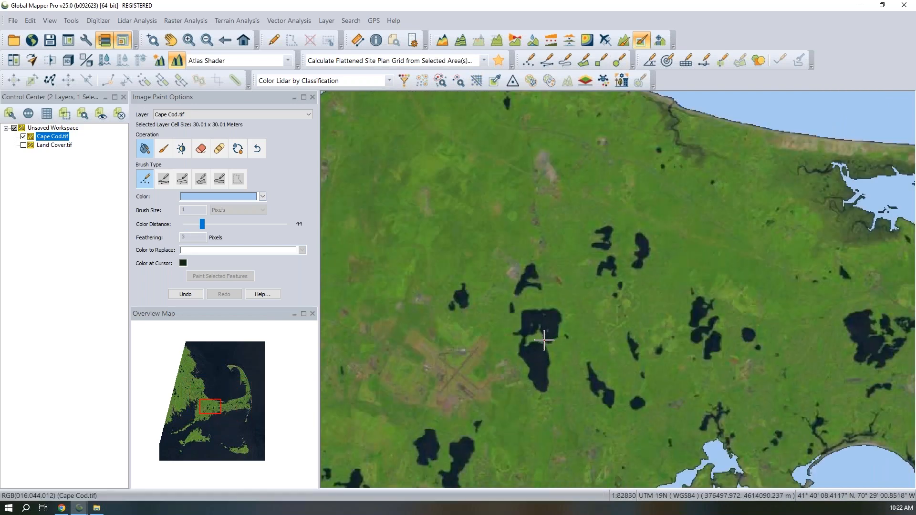
pyautogui.scroll(2, 542, 322)
pyautogui.click(523, 313)
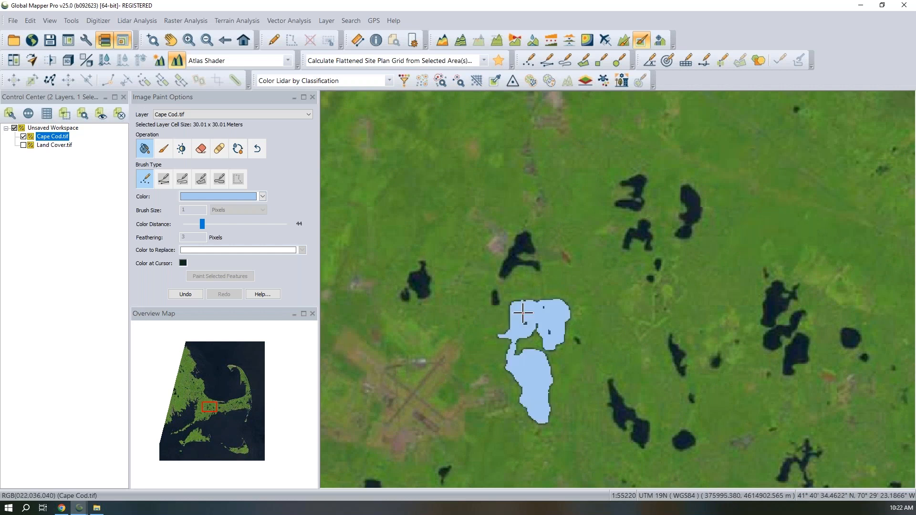
pyautogui.click(524, 245)
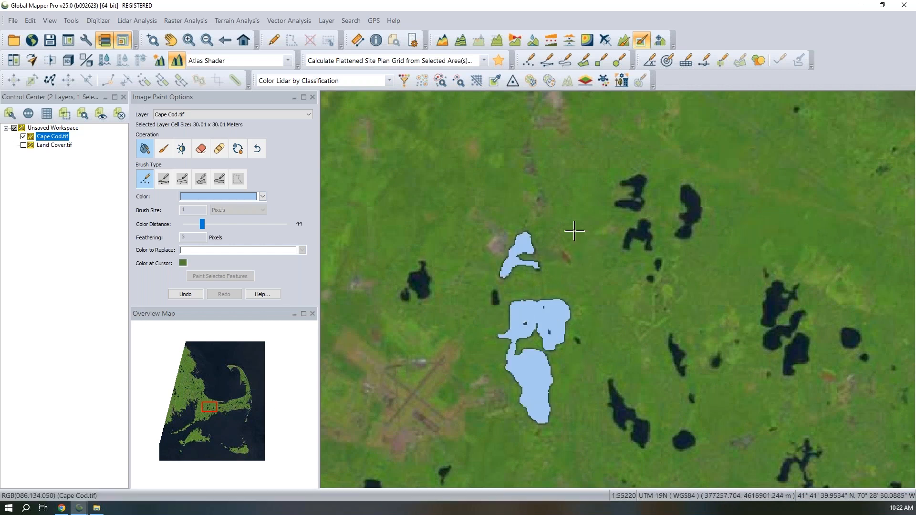
pyautogui.scroll(-2, 505, 303)
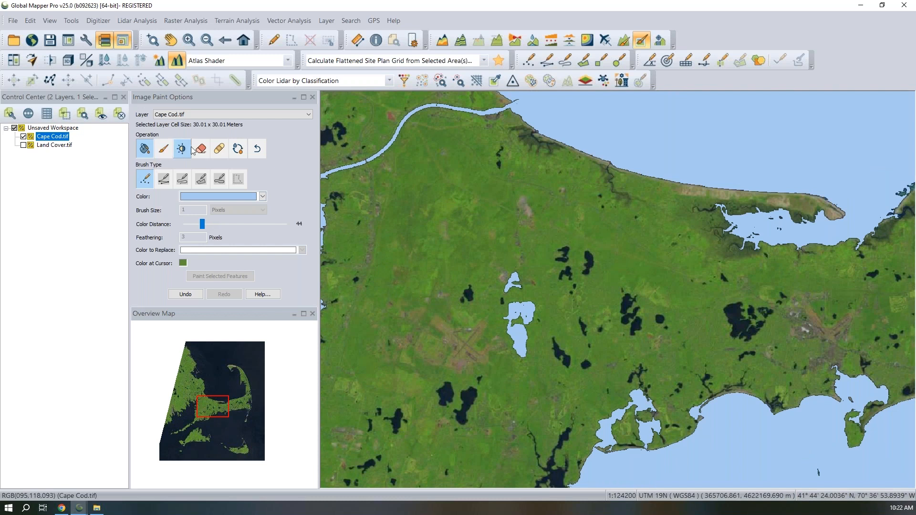
# - Heal the dark leftover pixels inside the western lobe of the large pond with a freehand circular brush
pyautogui.click(162, 154)
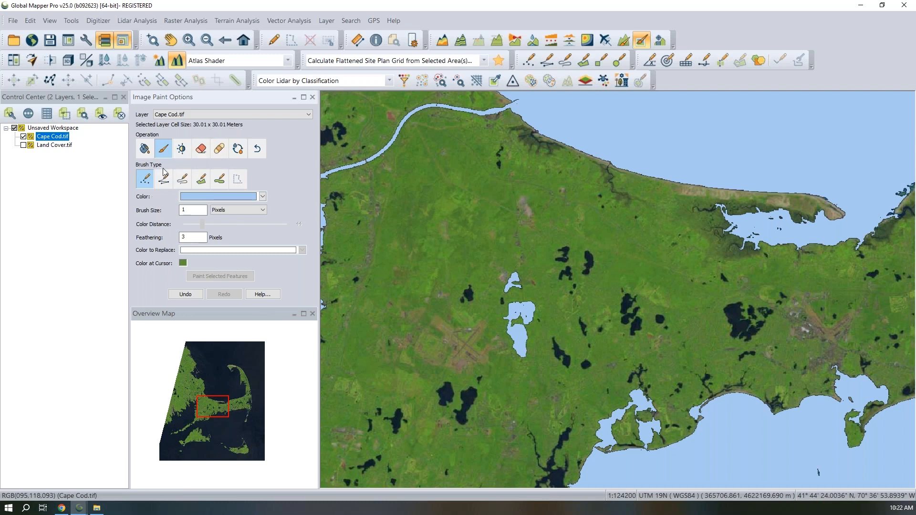
pyautogui.click(217, 150)
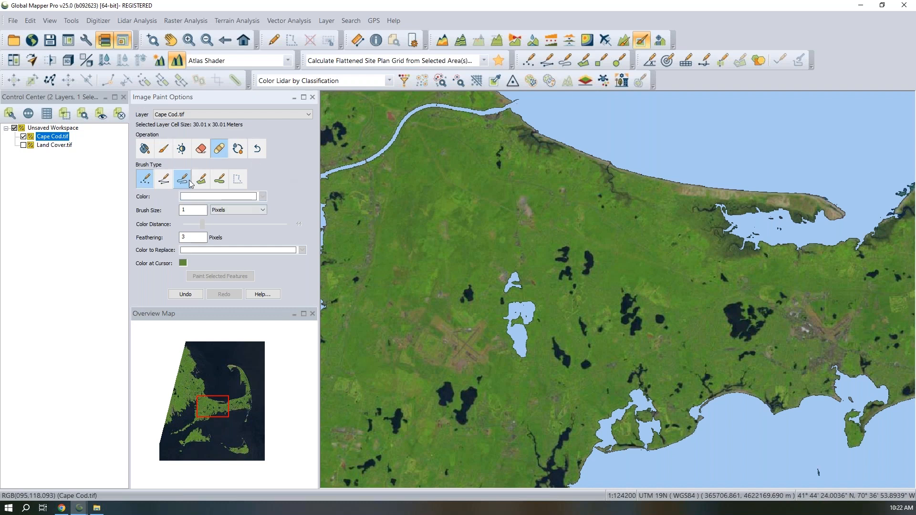
pyautogui.click(215, 179)
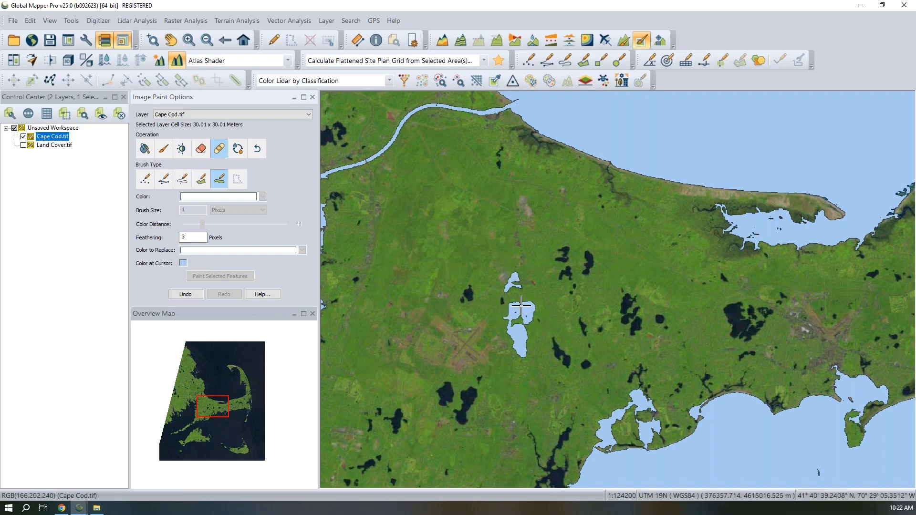
pyautogui.scroll(5, 515, 317)
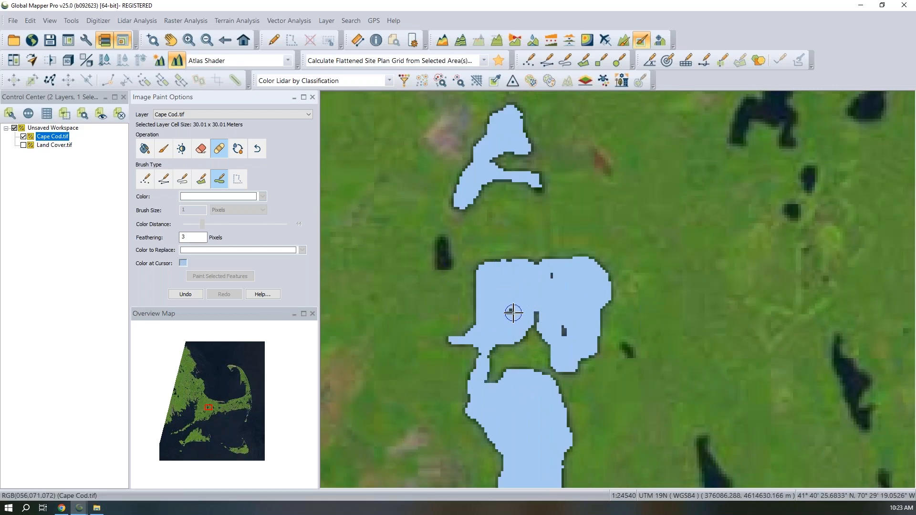
pyautogui.scroll(1, 517, 306)
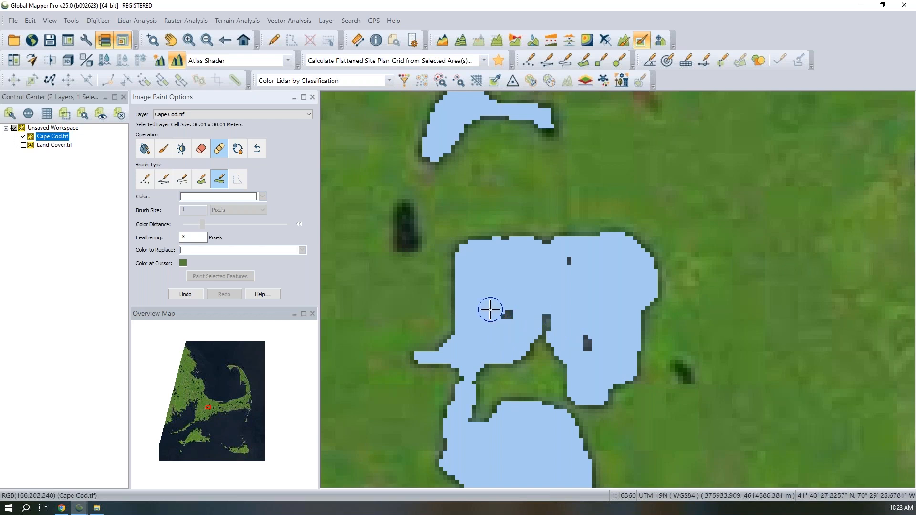
pyautogui.scroll(2, 508, 316)
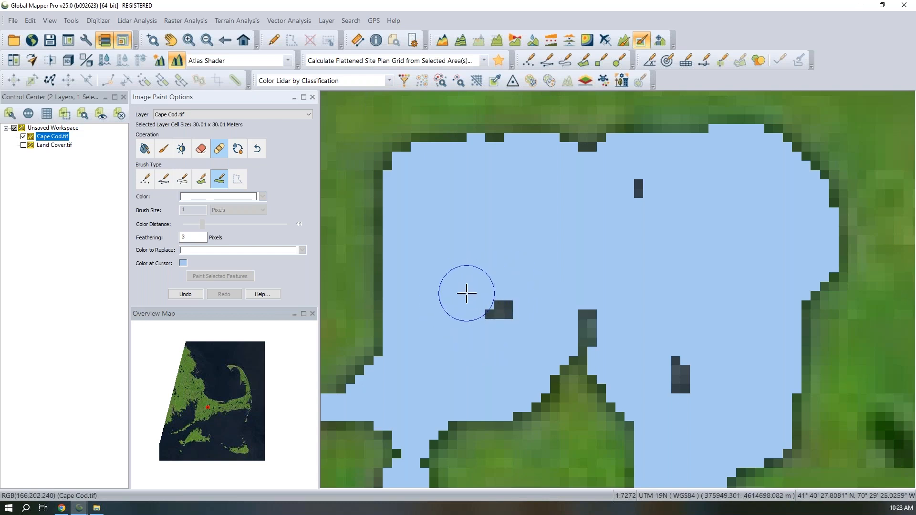
pyautogui.moveTo(525, 289)
pyautogui.mouseDown()
pyautogui.moveTo(508, 288)
pyautogui.moveTo(487, 352)
pyautogui.moveTo(530, 291)
pyautogui.mouseUp()
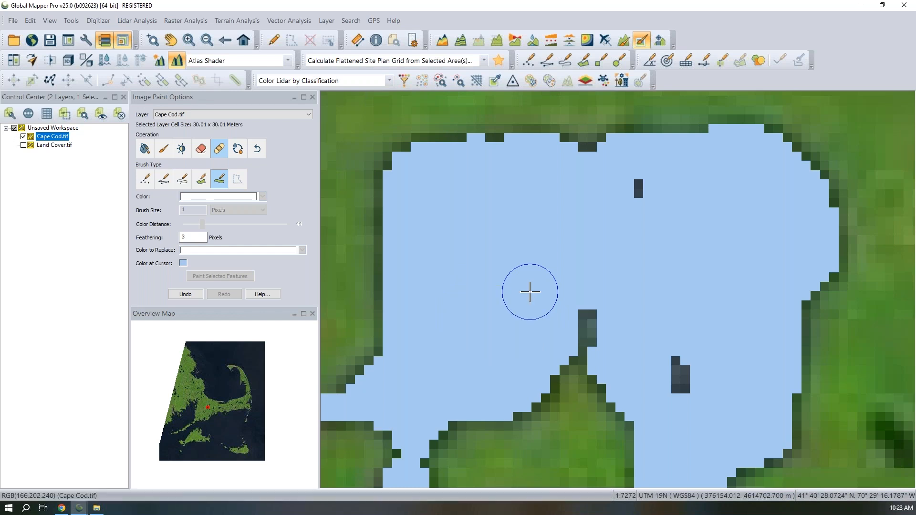
# - Heal the remaining dark patches inside the eastern lobe of the large pond with the freehand area brush
pyautogui.moveTo(639, 172)
pyautogui.mouseDown()
pyautogui.moveTo(606, 219)
pyautogui.moveTo(674, 164)
pyautogui.mouseUp()
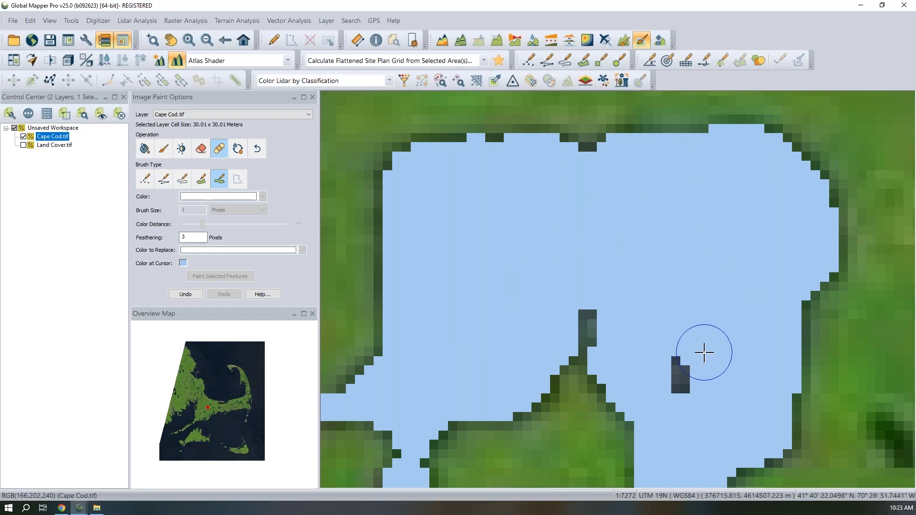
pyautogui.moveTo(698, 344)
pyautogui.mouseDown()
pyautogui.moveTo(648, 344)
pyautogui.moveTo(705, 417)
pyautogui.moveTo(703, 327)
pyautogui.mouseUp()
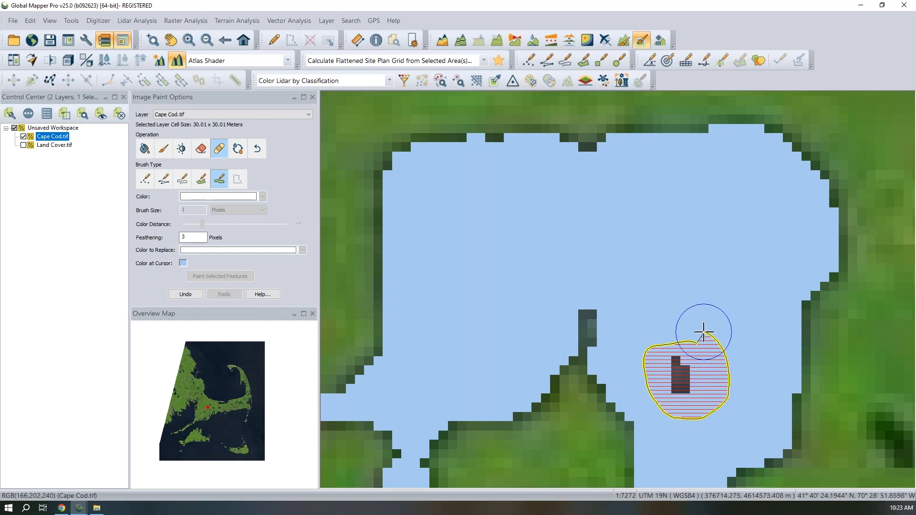
pyautogui.scroll(-2, 704, 332)
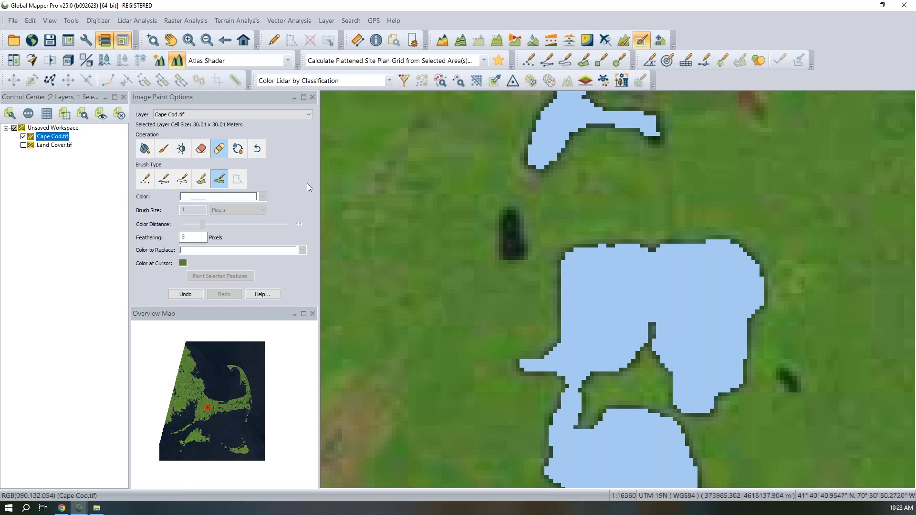
pyautogui.scroll(-1, 570, 286)
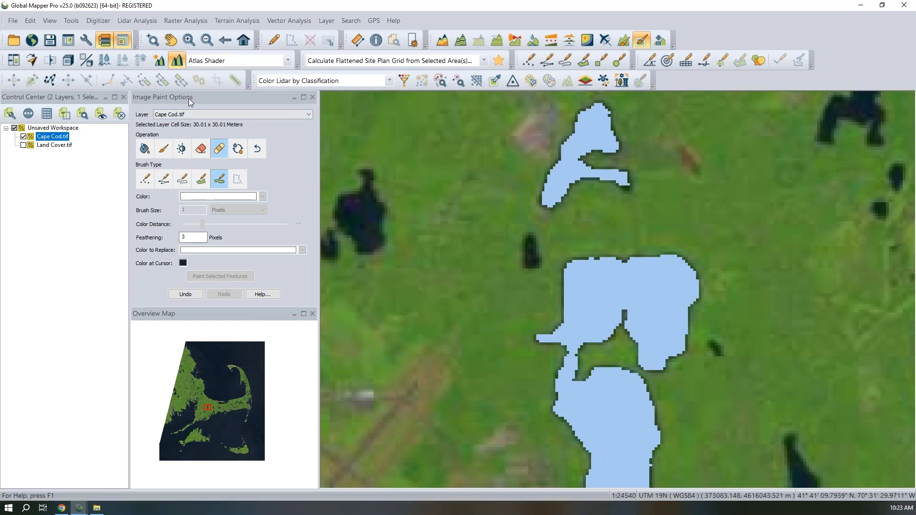
# - Close the image paint options, hide the Cape Cod.tif layer and display Land Cover.tif
pyautogui.click(312, 97)
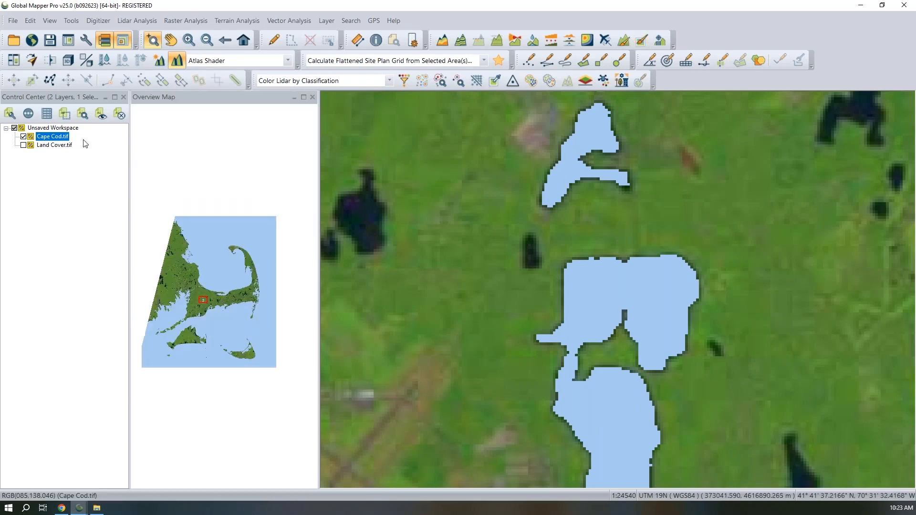
pyautogui.click(23, 137)
pyautogui.click(24, 145)
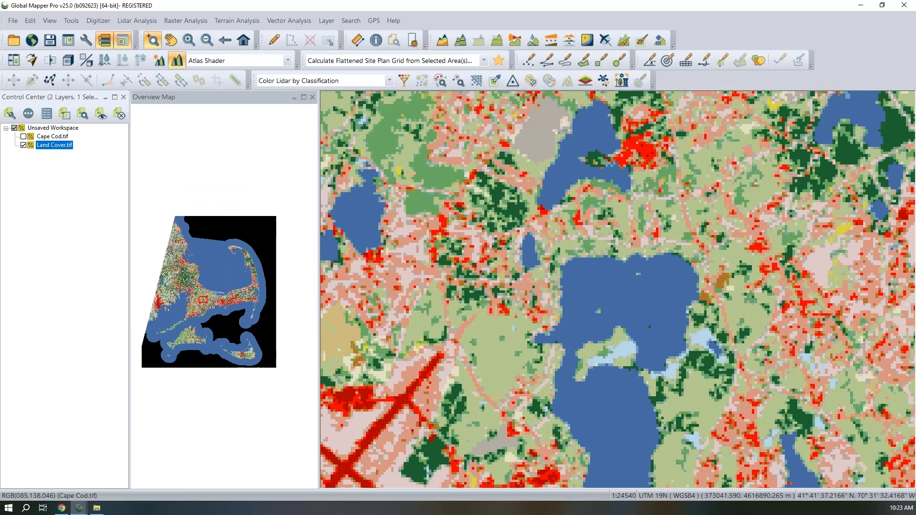
# - Open the image paint options for Land Cover.tif at the red developed area beside the wetlands near the northern tip of Cape Cod
pyautogui.scroll(-3, 624, 301)
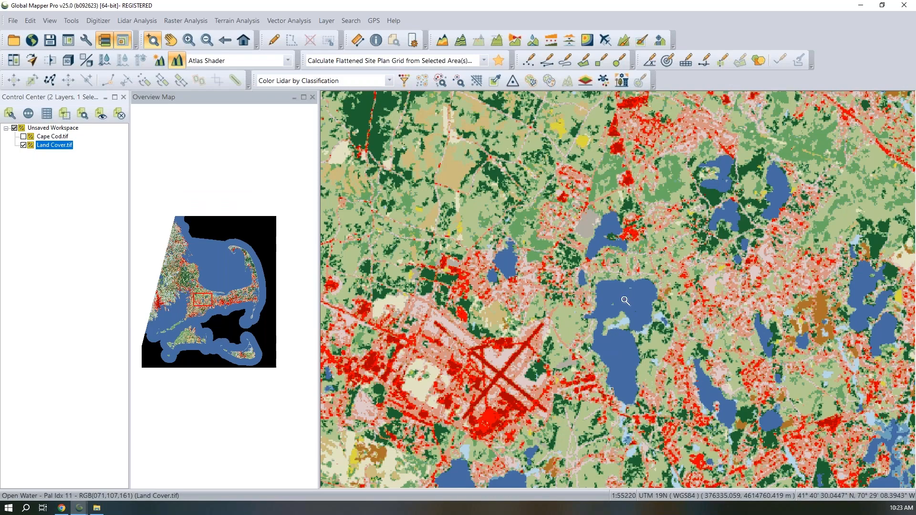
pyautogui.scroll(-2, 657, 243)
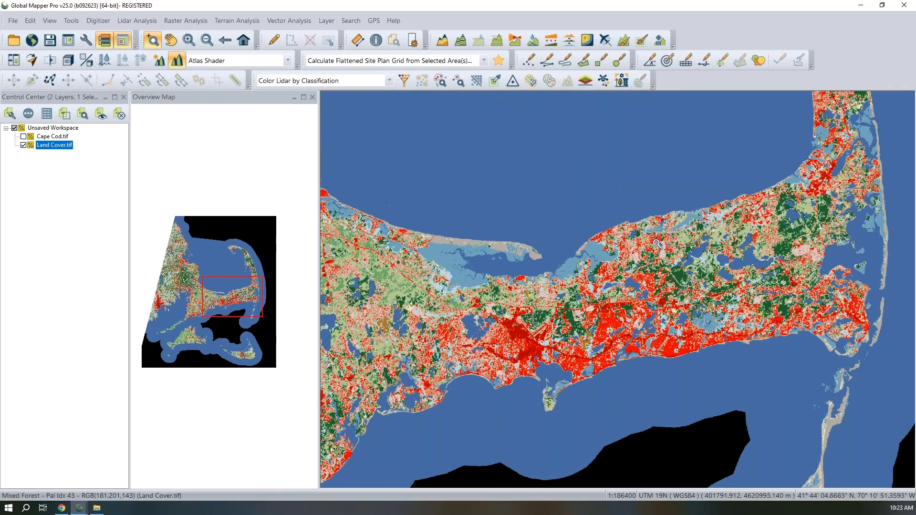
pyautogui.moveTo(736, 243); pyautogui.dragTo(750, 382)
pyautogui.moveTo(774, 155); pyautogui.dragTo(591, 394)
pyautogui.scroll(3, 459, 199)
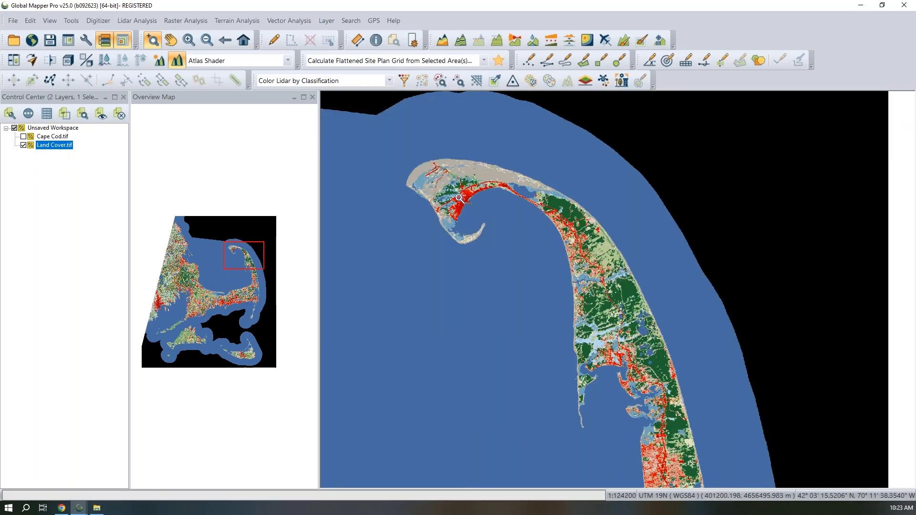
pyautogui.scroll(4, 460, 198)
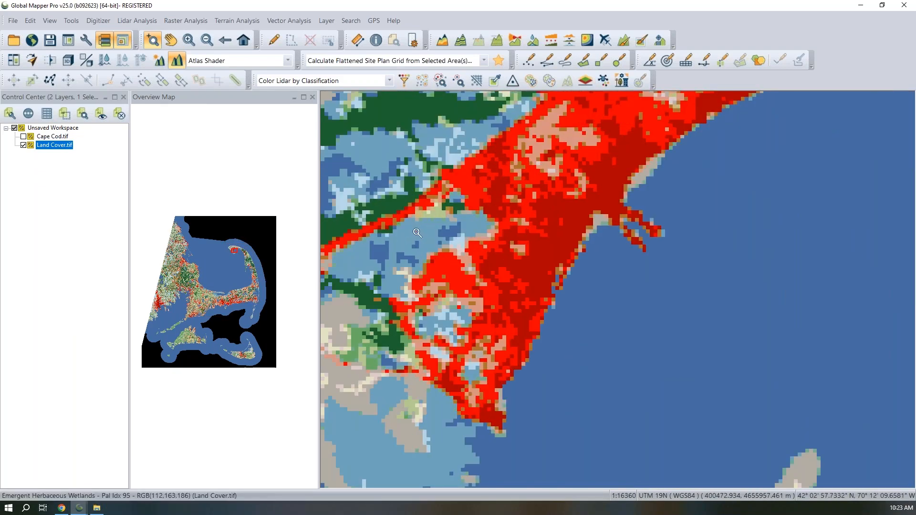
pyautogui.scroll(1, 491, 263)
pyautogui.moveTo(489, 276); pyautogui.dragTo(624, 210)
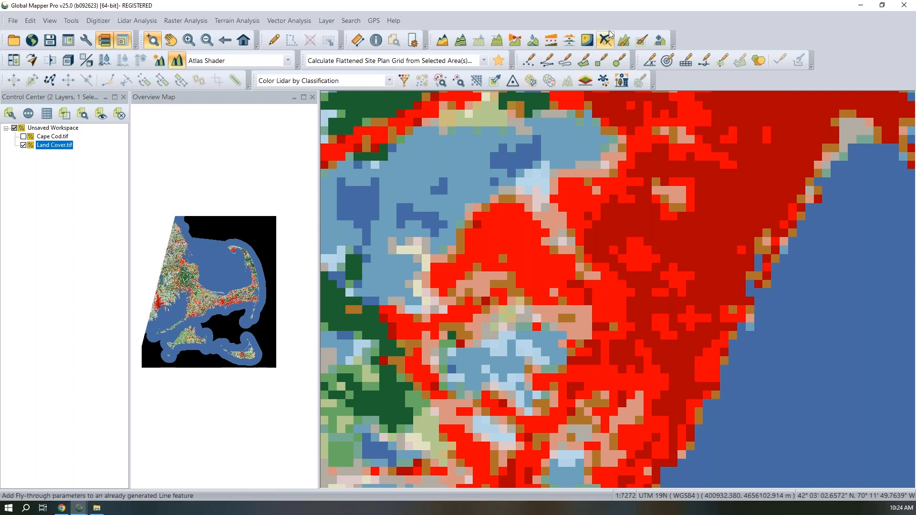
pyautogui.click(642, 44)
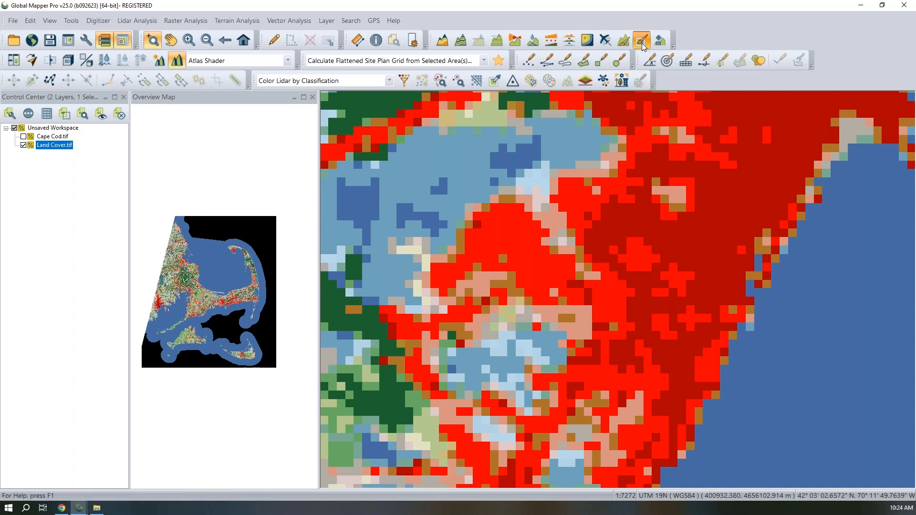
pyautogui.moveTo(322, 155)
pyautogui.mouseDown()
pyautogui.moveTo(224, 167)
pyautogui.moveTo(209, 179)
pyautogui.moveTo(233, 190)
pyautogui.moveTo(234, 299)
pyautogui.moveTo(228, 279)
pyautogui.mouseUp()
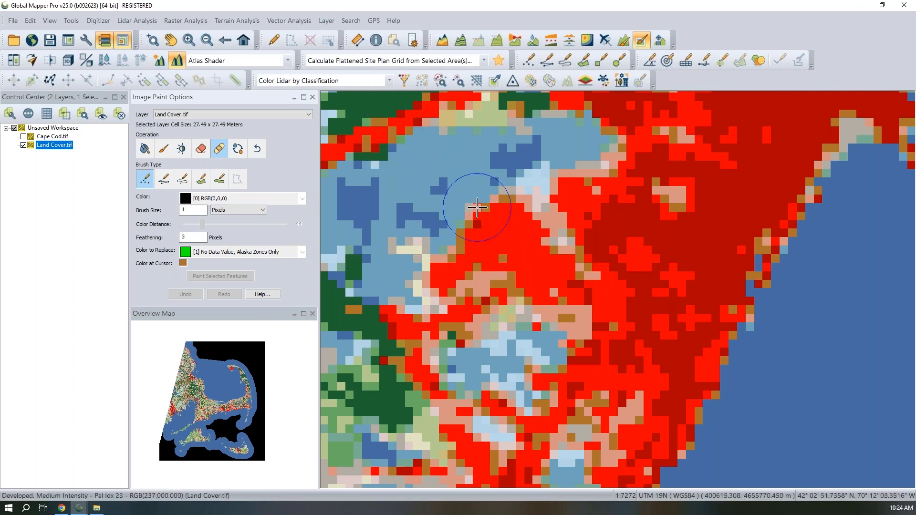
# - Configure the Apply Color operation with [23] Developed, Medium Intensity, a brush size of 1 pixel and a feathering of 0
pyautogui.click(163, 148)
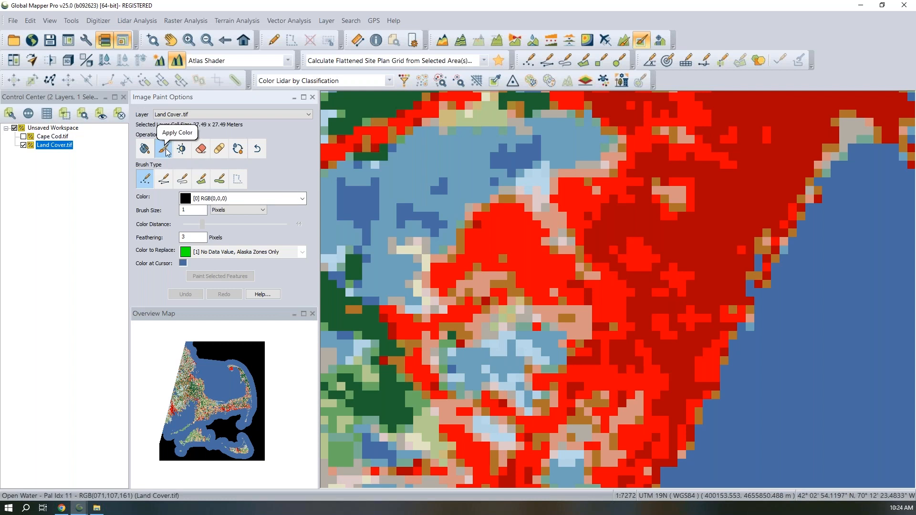
pyautogui.click(211, 199)
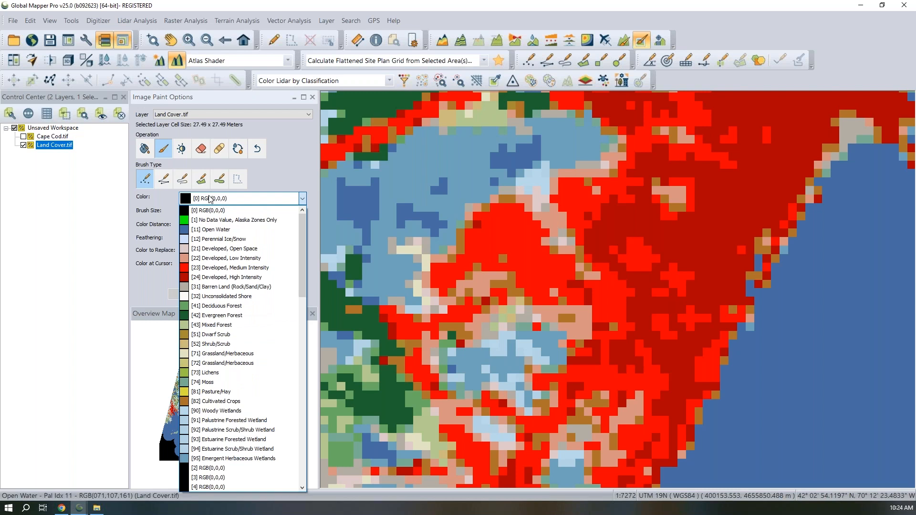
pyautogui.click(208, 268)
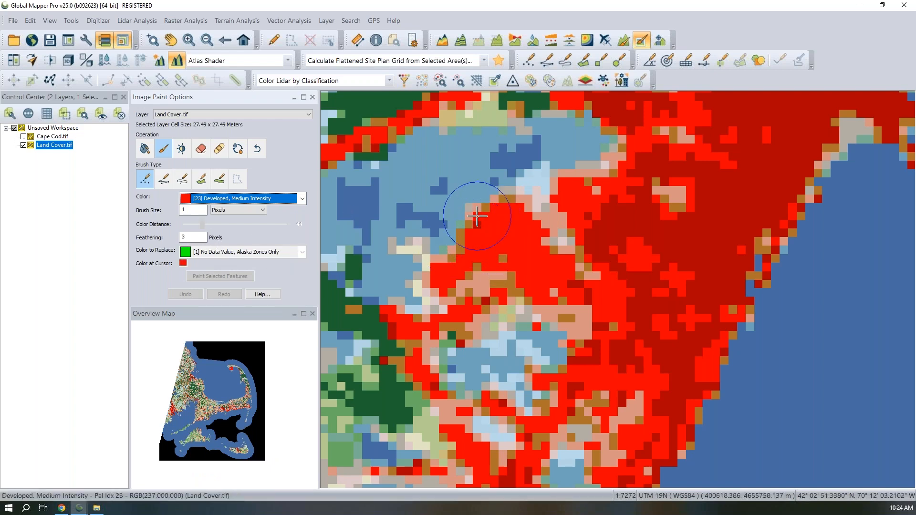
pyautogui.scroll(2, 477, 217)
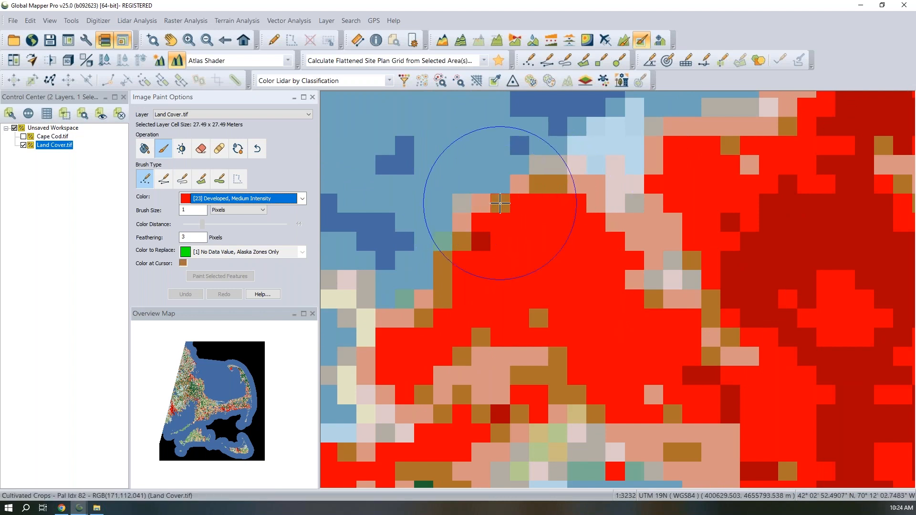
pyautogui.moveTo(192, 211); pyautogui.dragTo(178, 211)
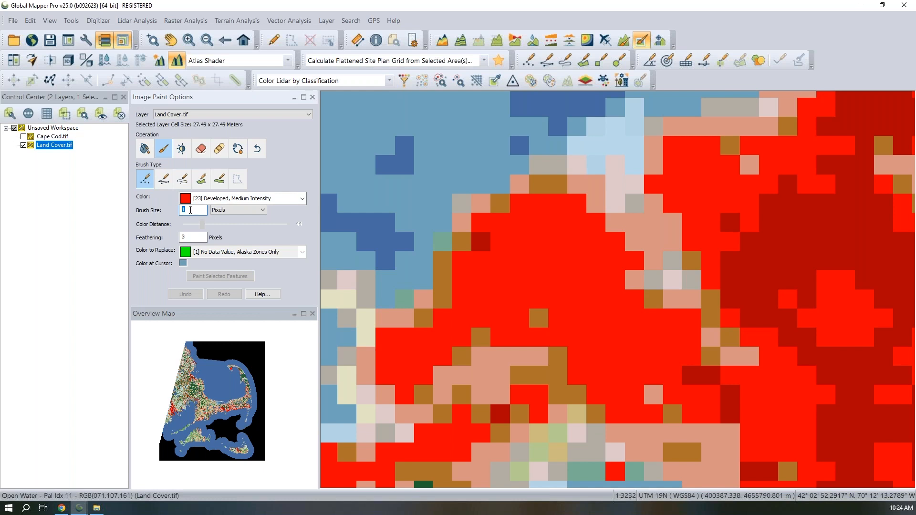
pyautogui.click(205, 238)
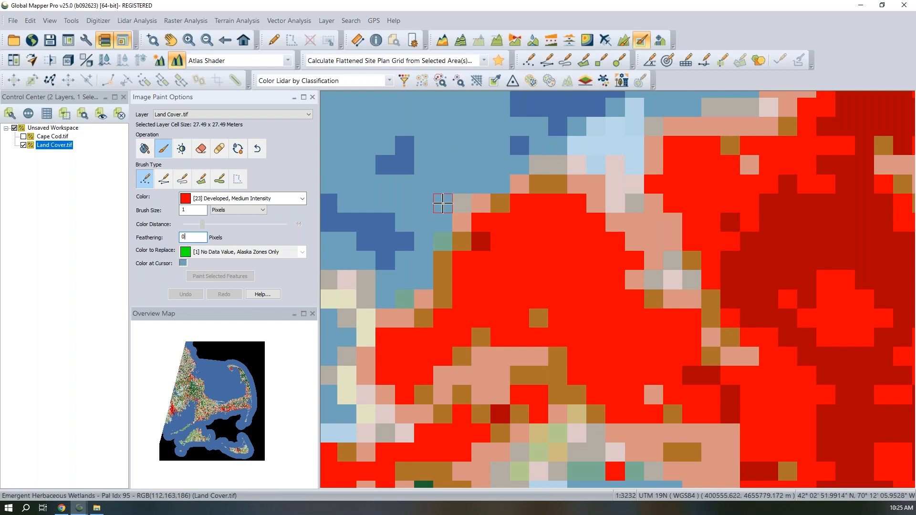
# - Paint the four brown Cultivated Crops pixels along the northwestern edge of the red developed area as Developed, Medium Intensity
pyautogui.click(462, 242)
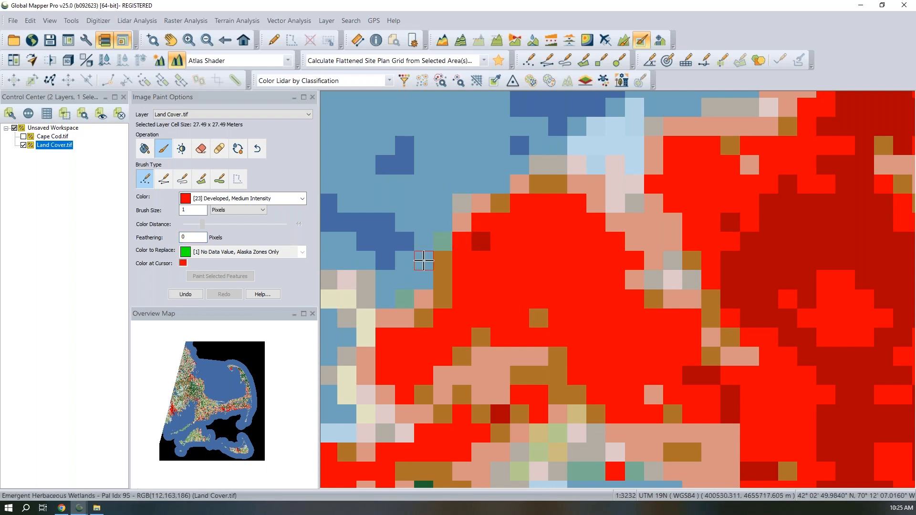
pyautogui.click(443, 261)
pyautogui.click(443, 280)
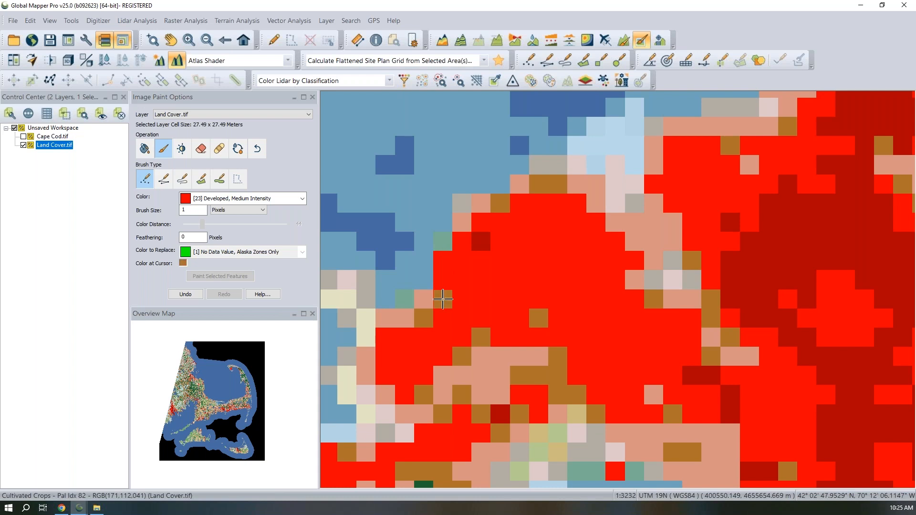
pyautogui.click(443, 299)
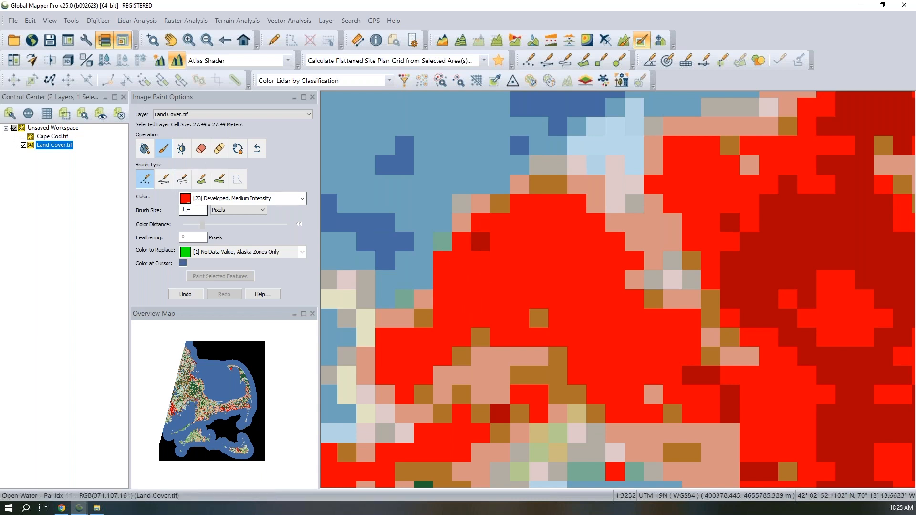
# - Set the brush size to 4 pixels and paint two overlapping spots at the northern tip of the red developed area
pyautogui.moveTo(193, 210); pyautogui.dragTo(147, 201)
pyautogui.write('4')
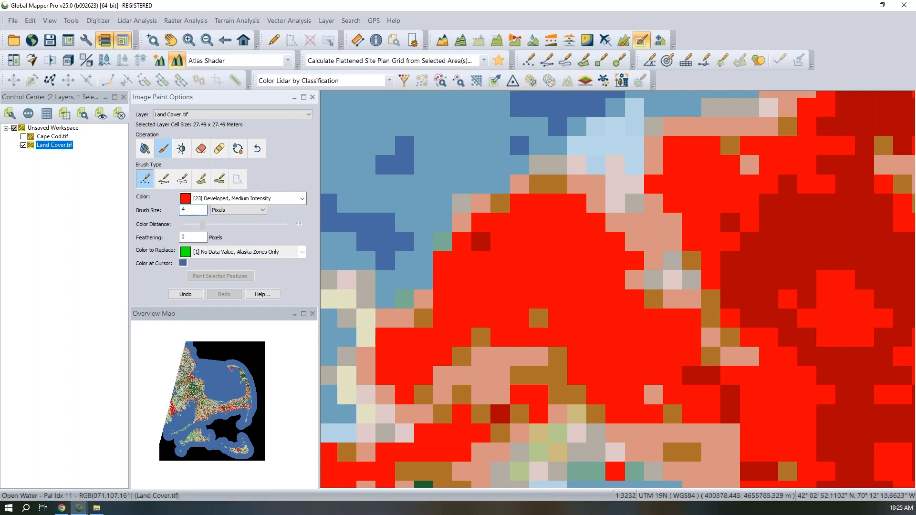
pyautogui.click(557, 183)
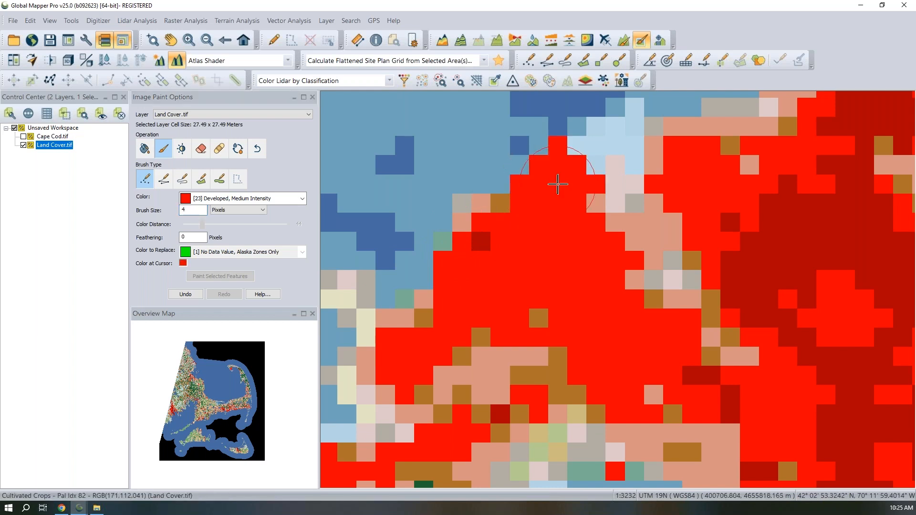
pyautogui.click(596, 204)
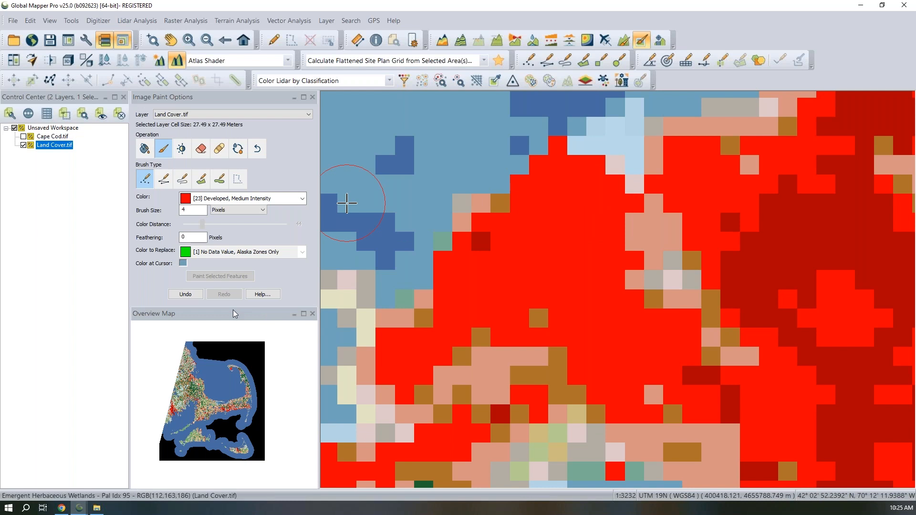
# - Undo and redo the two 4-pixel brush strokes, leaving only the first one applied
pyautogui.click(185, 294)
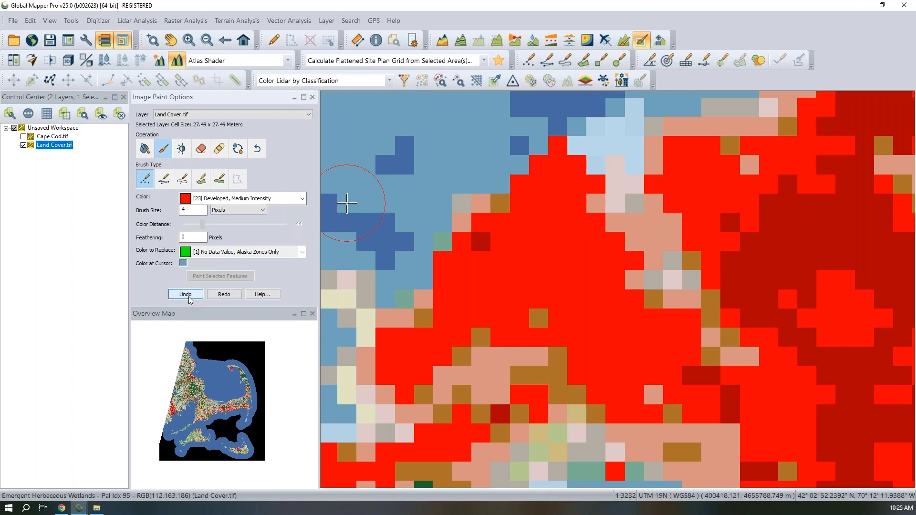
pyautogui.click(188, 296)
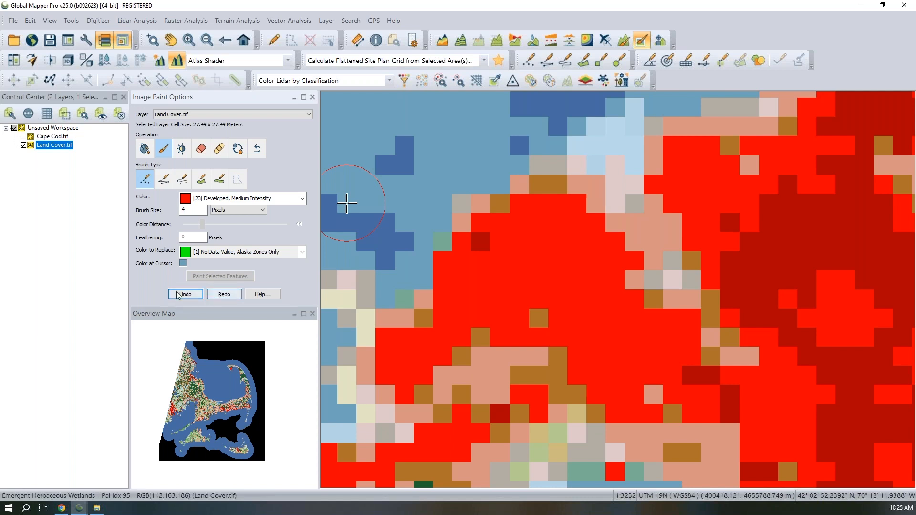
pyautogui.click(217, 299)
pyautogui.click(217, 298)
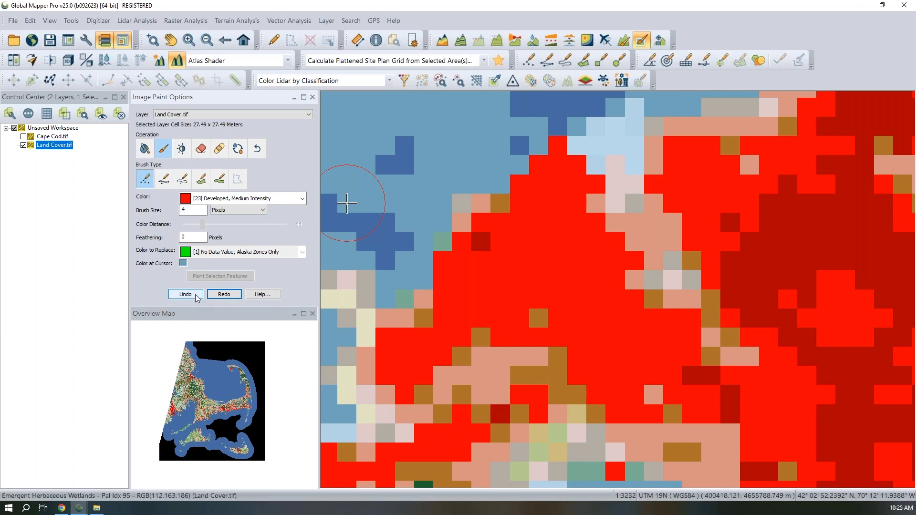
pyautogui.click(196, 297)
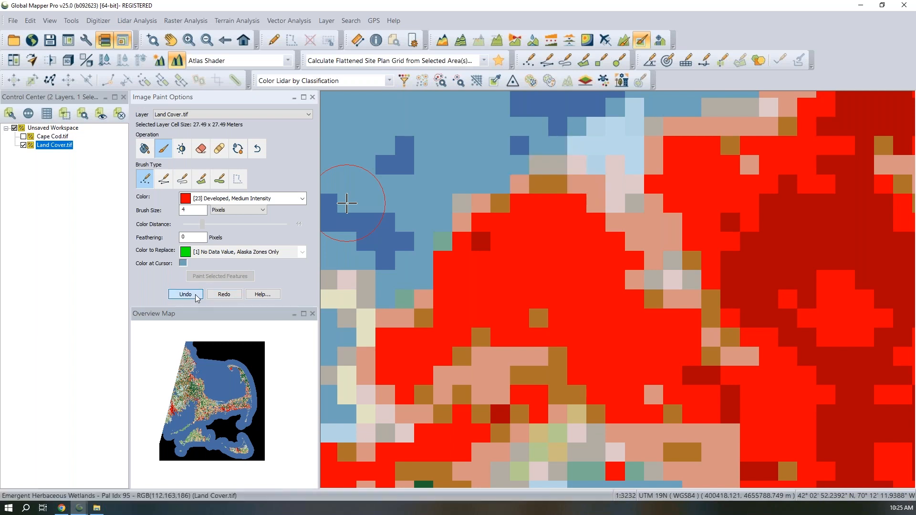
pyautogui.click(227, 296)
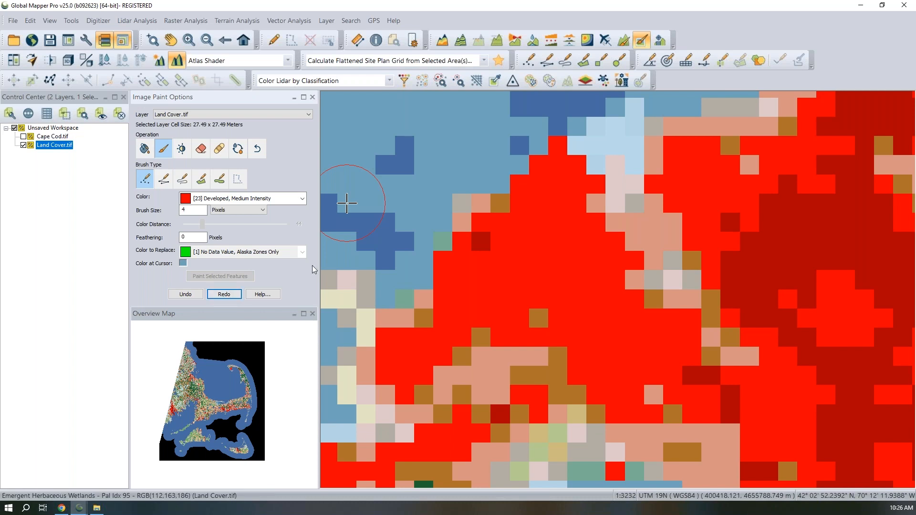
# - Replace [22] Developed, Low Intensity with [23] Developed, Medium Intensity inside a freehand area around the pink pixels east of the painted tip
pyautogui.click(237, 149)
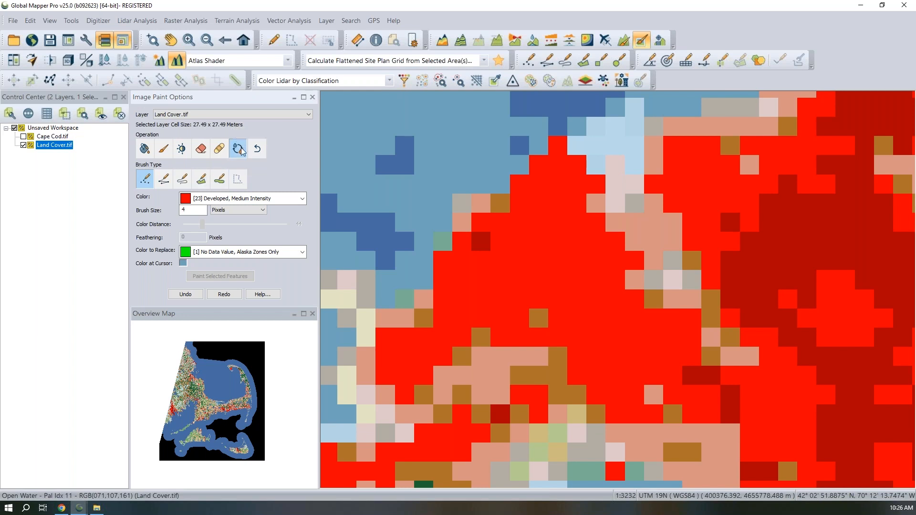
pyautogui.click(218, 183)
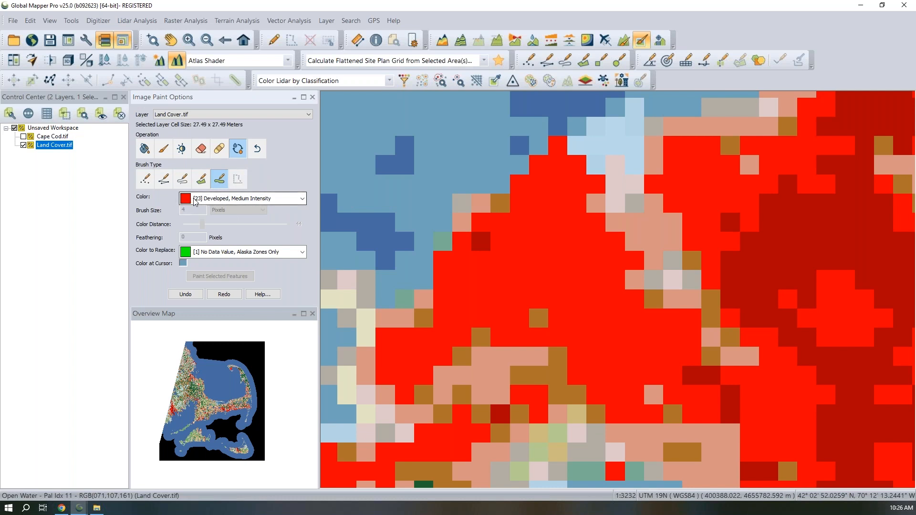
pyautogui.click(239, 252)
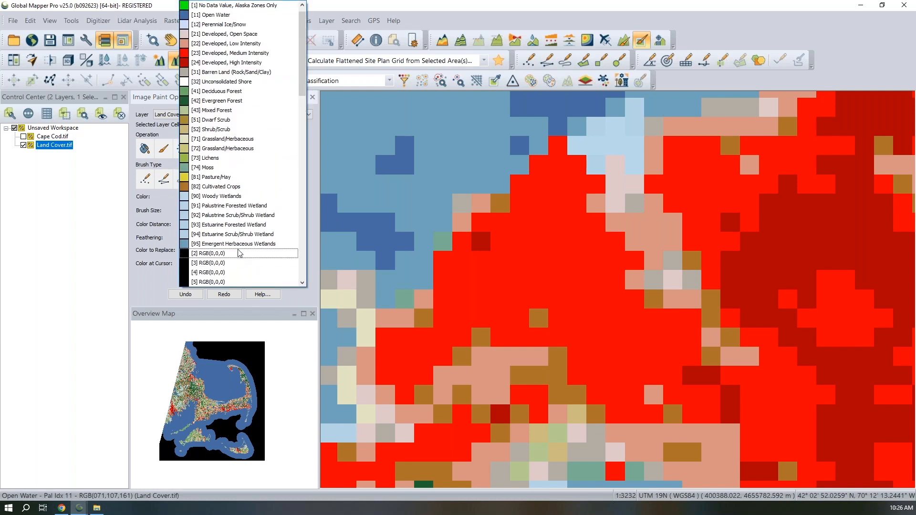
pyautogui.click(242, 44)
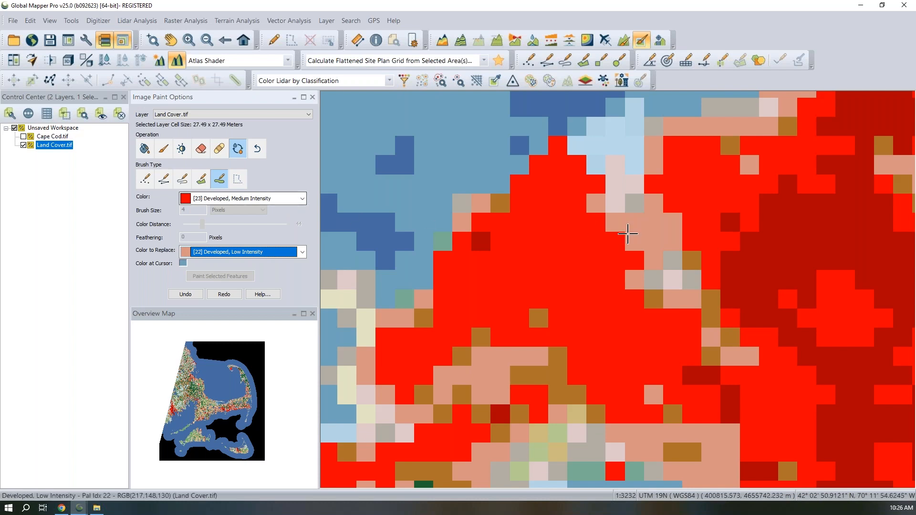
pyautogui.moveTo(643, 204)
pyautogui.mouseDown()
pyautogui.moveTo(594, 203)
pyautogui.moveTo(749, 352)
pyautogui.moveTo(706, 188)
pyautogui.moveTo(645, 168)
pyautogui.mouseUp()
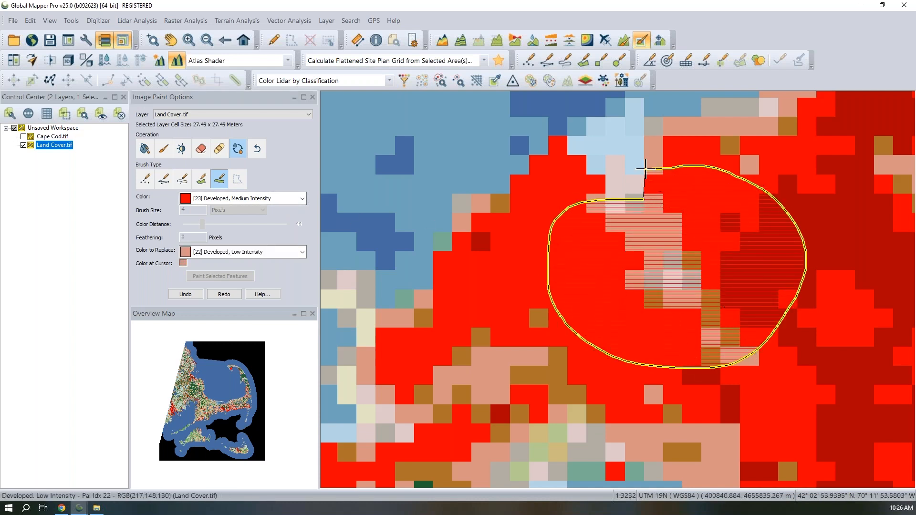
# - Replace [22] Developed, Low Intensity with [23] Developed, Medium Intensity inside the eastern freehand area and another around the pink pixels in the southwest
pyautogui.moveTo(645, 168); pyautogui.dragTo(645, 168)
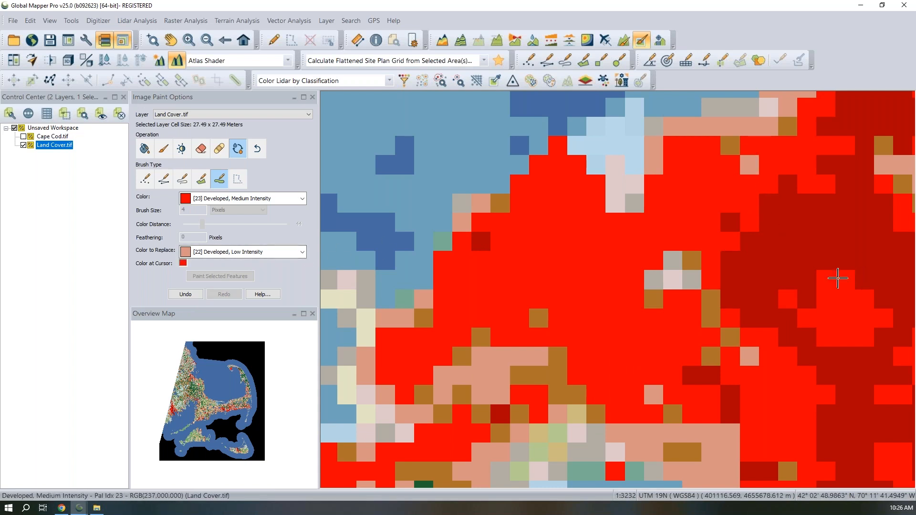
pyautogui.moveTo(396, 372); pyautogui.dragTo(600, 358)
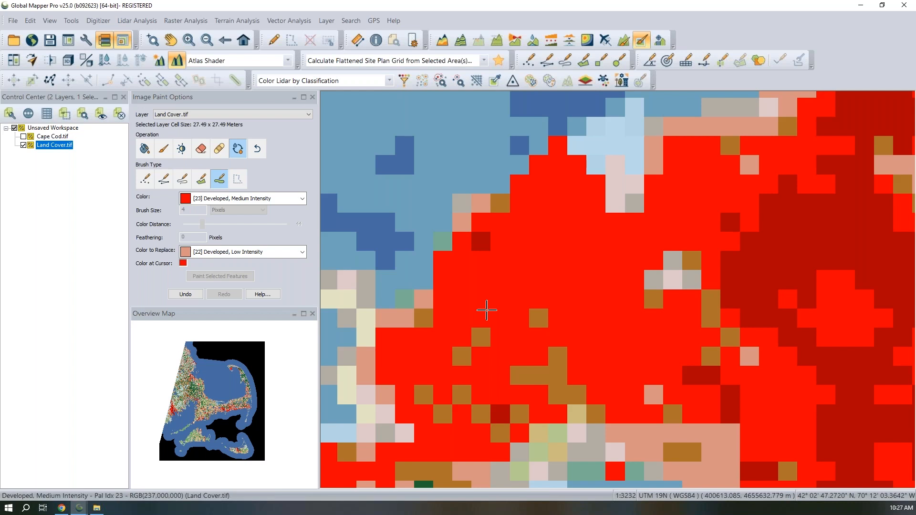
pyautogui.click(182, 23)
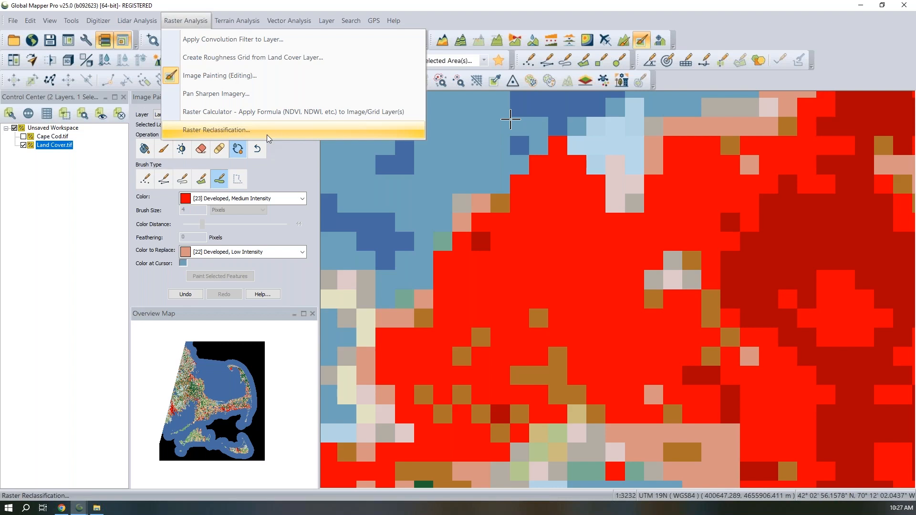
pyautogui.click(290, 172)
pyautogui.scroll(-1, 561, 249)
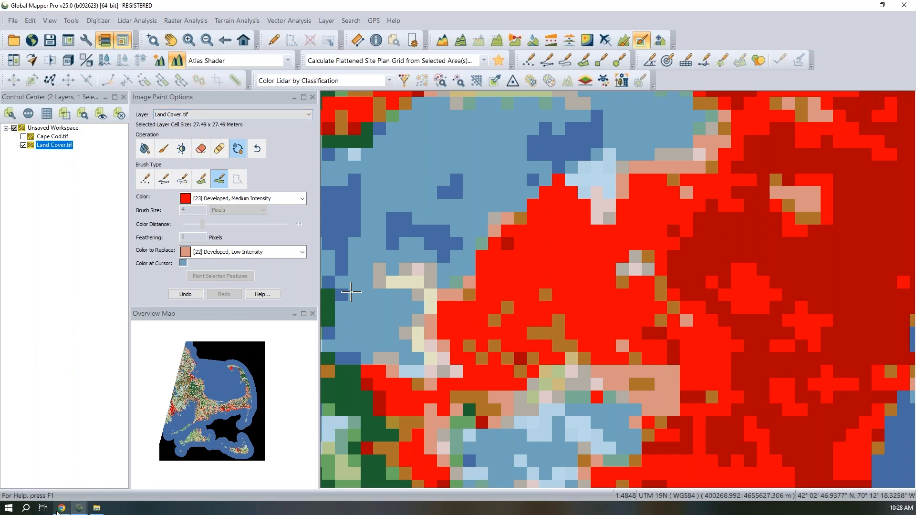
# - Switch to the Global Mapper window holding the Elevation QC workspace and select the Control Points.shp layer
pyautogui.moveTo(79, 507)
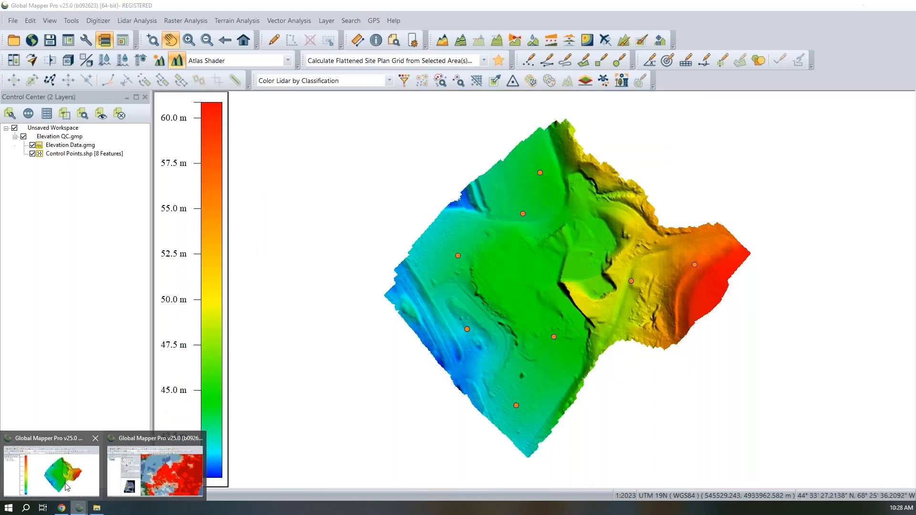
pyautogui.click(66, 486)
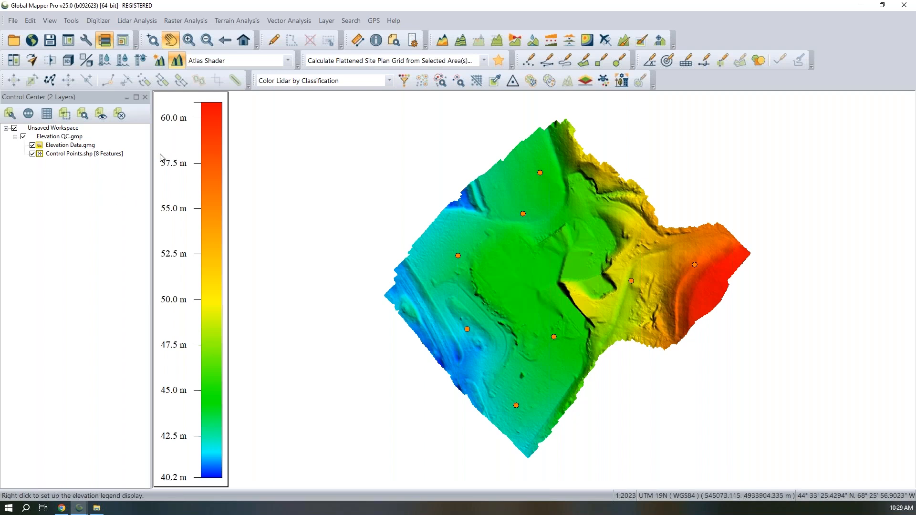
pyautogui.click(70, 145)
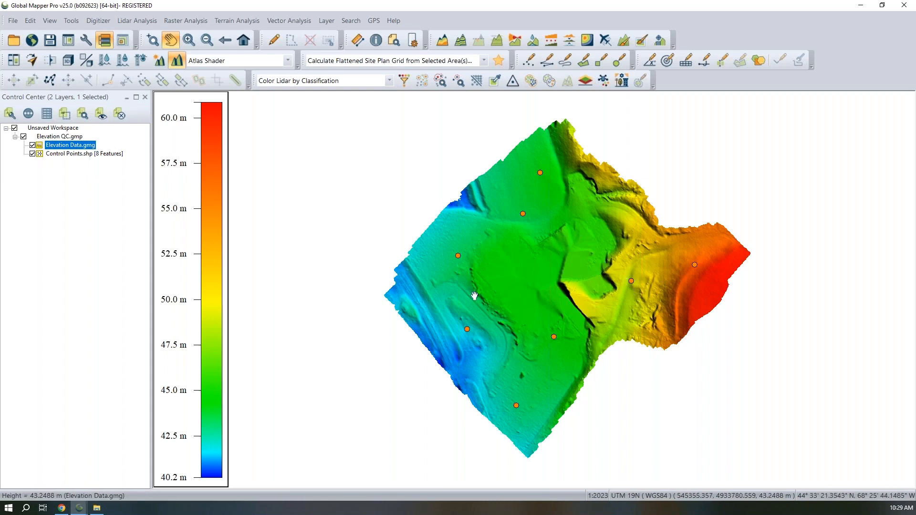
pyautogui.click(86, 154)
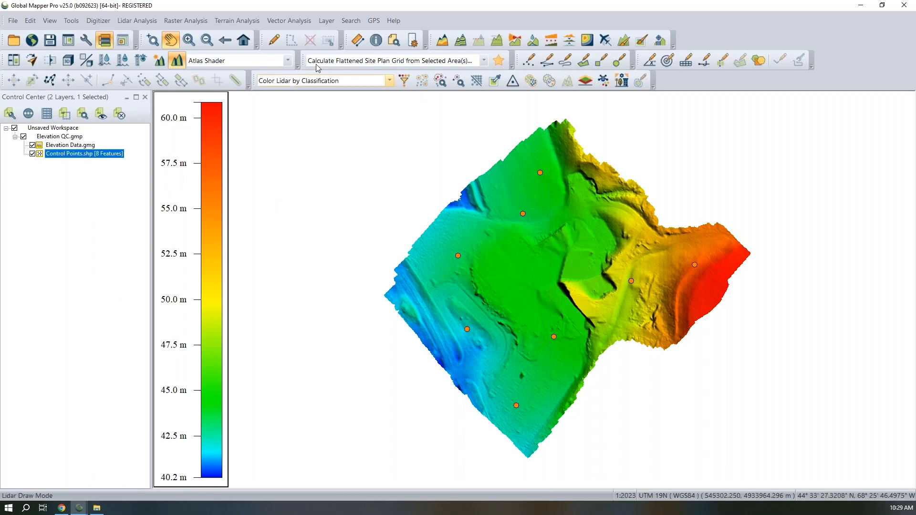
# - Query the elevation attribute of the northernmost control point and of the westernmost control point with the Feature Info tool
pyautogui.click(376, 42)
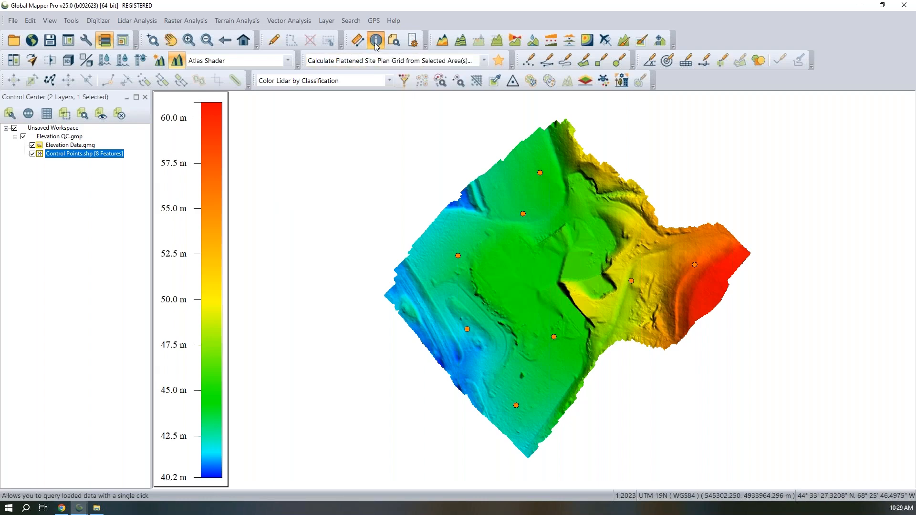
pyautogui.click(540, 172)
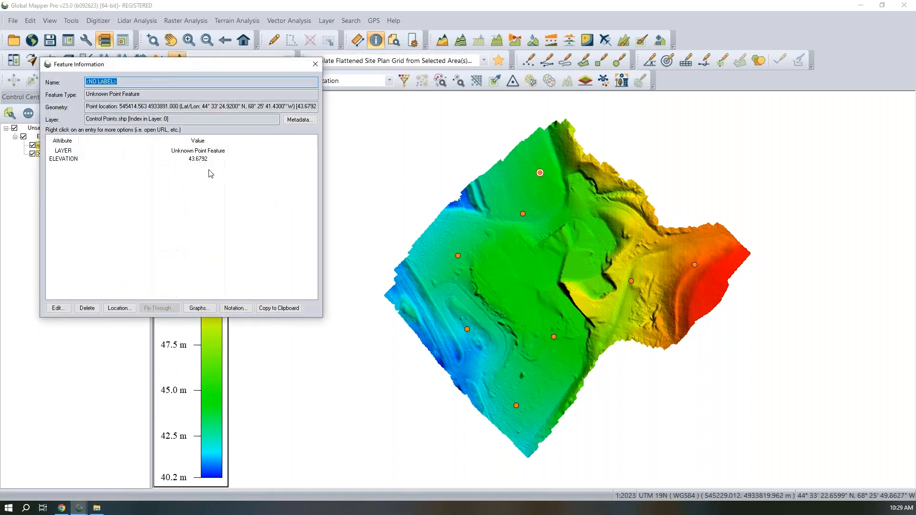
pyautogui.moveTo(195, 58); pyautogui.dragTo(179, 137)
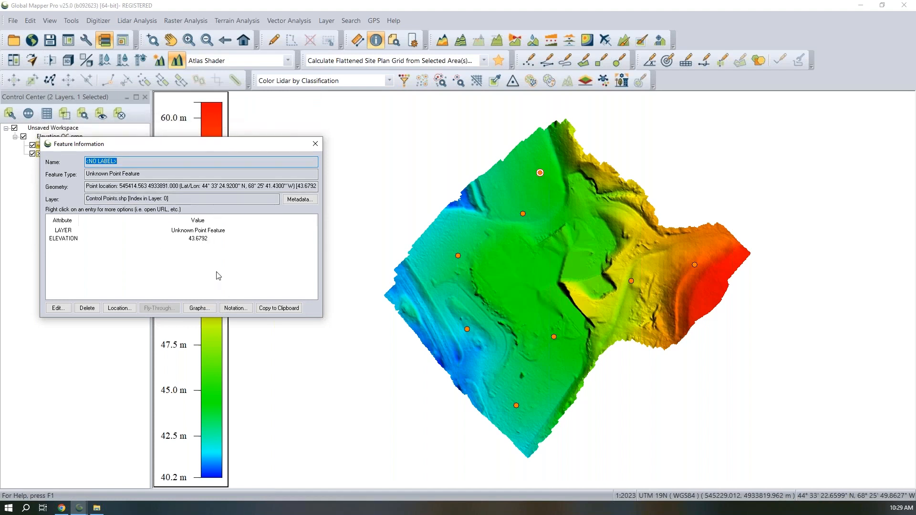
pyautogui.click(194, 240)
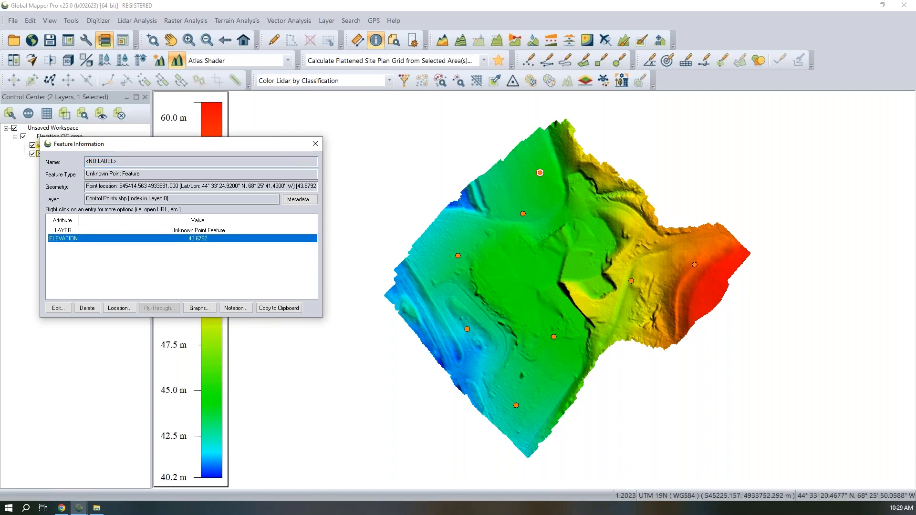
pyautogui.click(458, 255)
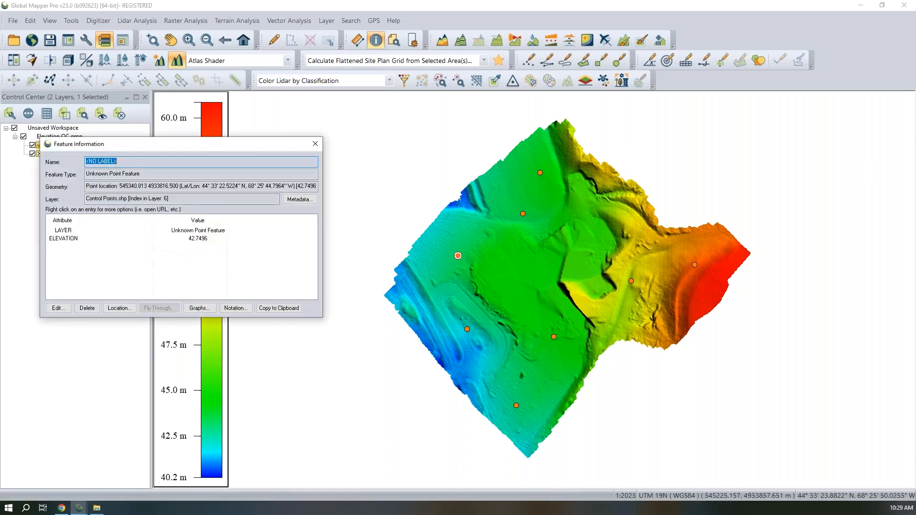
pyautogui.click(315, 143)
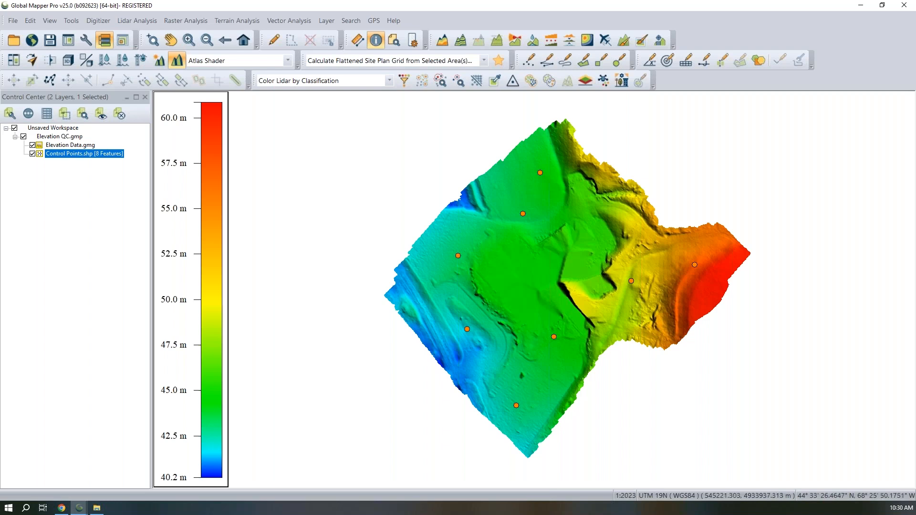
# - Run Elevation Grid QC with Control Points.shp against Elevation Data.gmg and highlight the first listed control point on the map
pyautogui.click(226, 24)
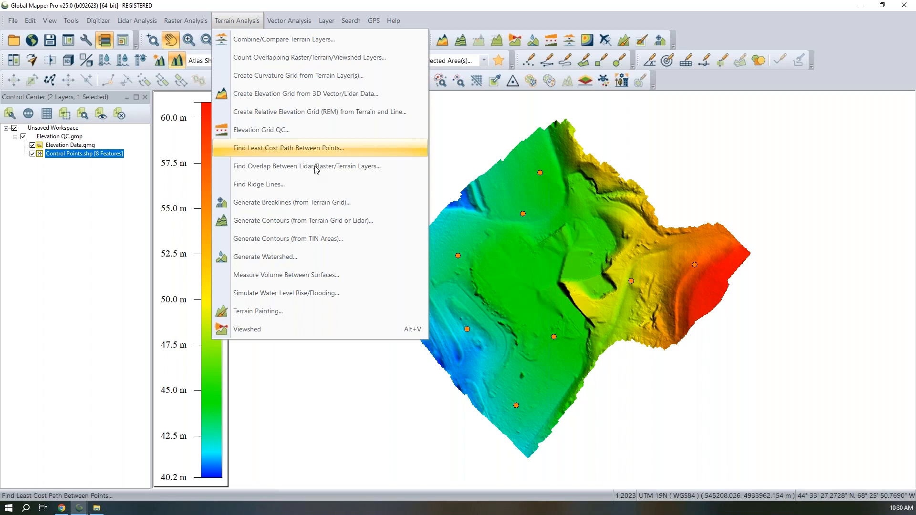
pyautogui.click(298, 130)
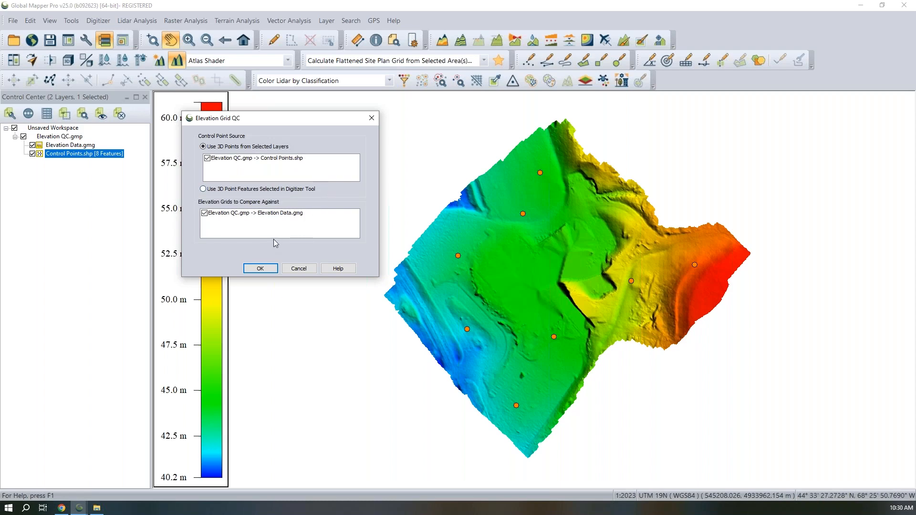
pyautogui.click(260, 268)
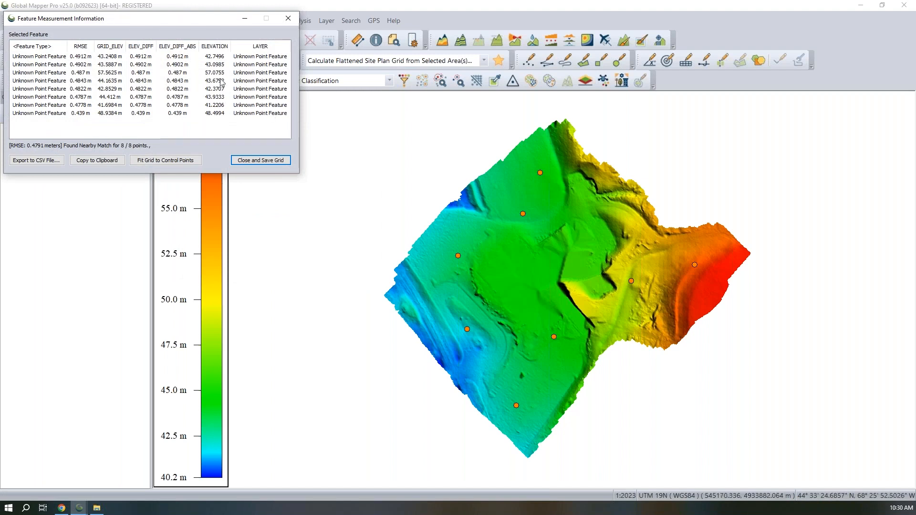
pyautogui.moveTo(153, 18); pyautogui.dragTo(241, 53)
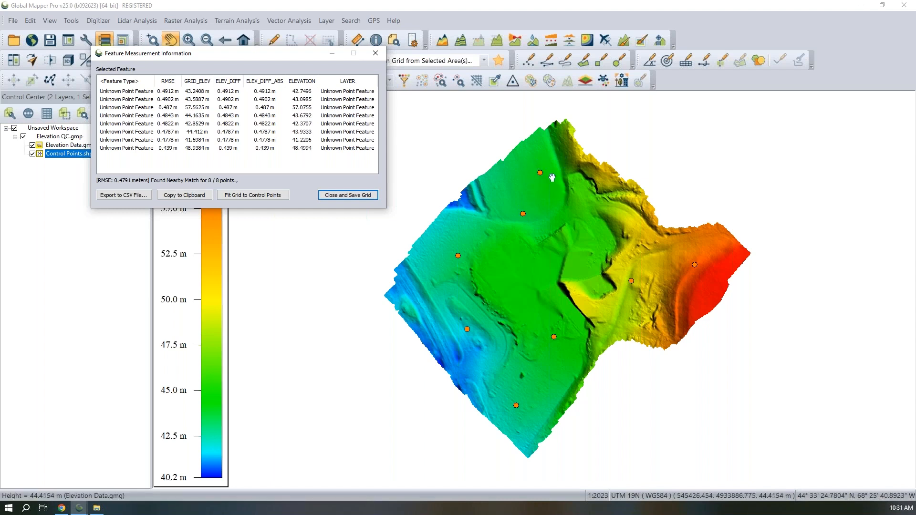
pyautogui.click(195, 90)
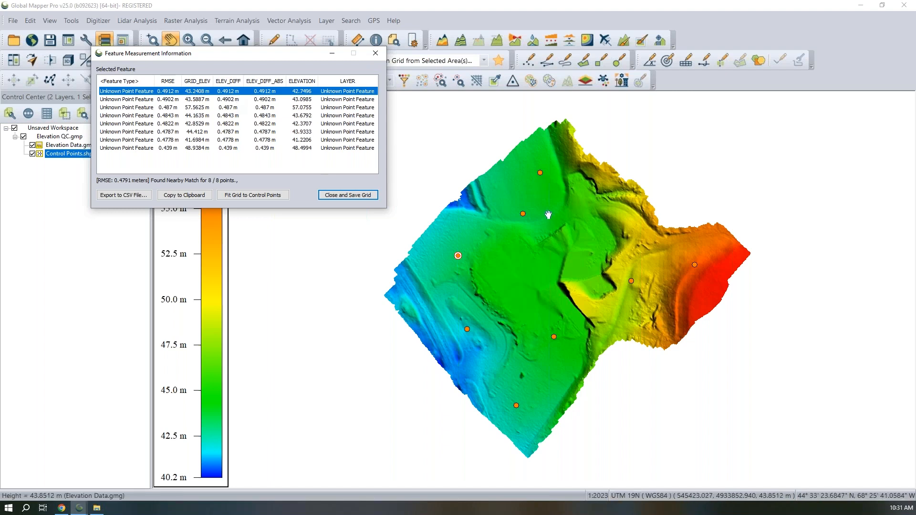
pyautogui.moveTo(324, 53); pyautogui.dragTo(274, 70)
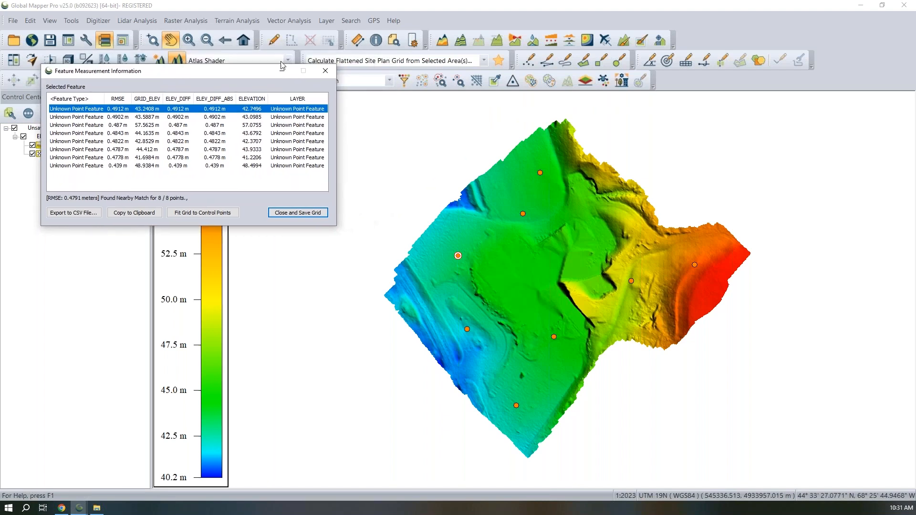
# - Inspect a west-east path profile about 49 m long through the control point just south of the northernmost one
pyautogui.click(496, 40)
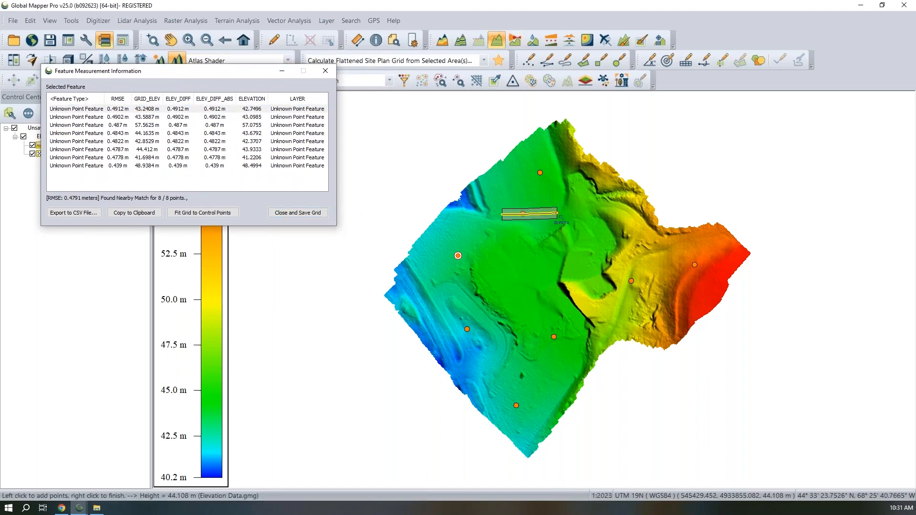
pyautogui.rightClick(557, 213)
pyautogui.moveTo(259, 350)
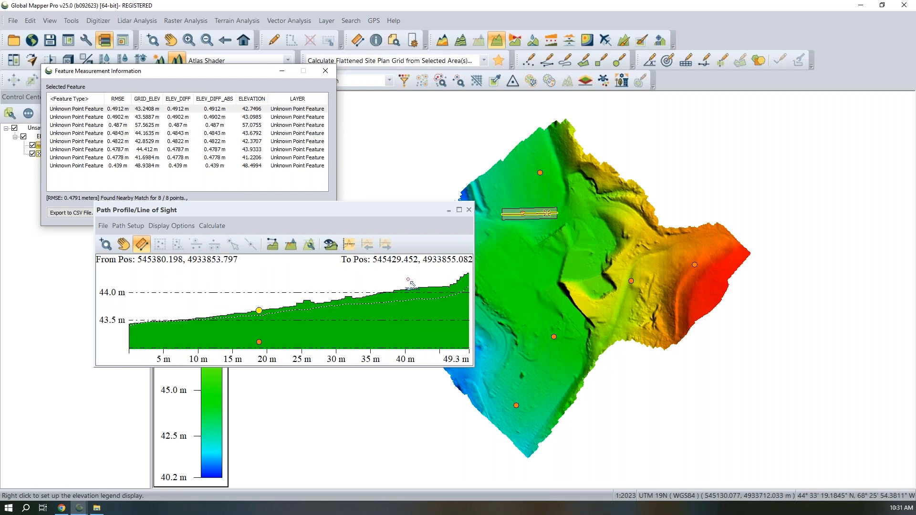
pyautogui.click(469, 210)
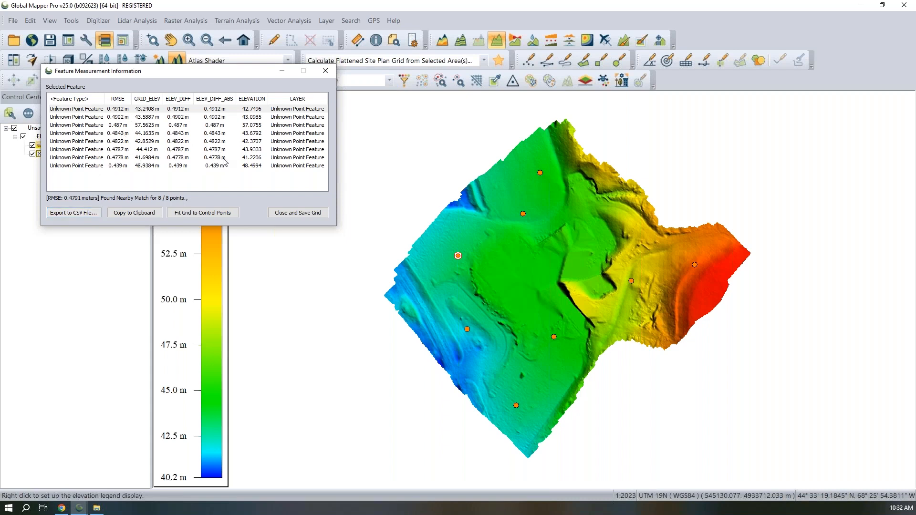
# - Fit the elevation grid to the control points and save the adjusted grid as a new layer
pyautogui.moveTo(127, 75); pyautogui.dragTo(197, 85)
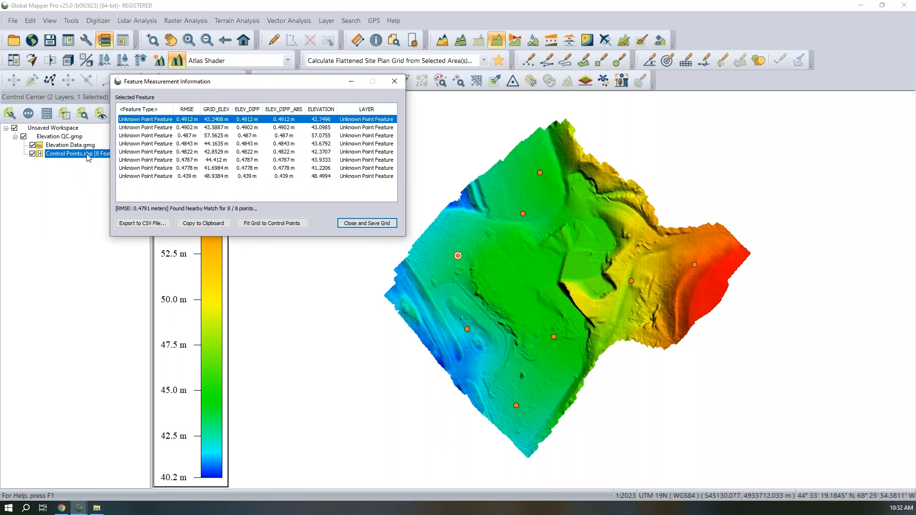
pyautogui.moveTo(297, 85); pyautogui.dragTo(204, 95)
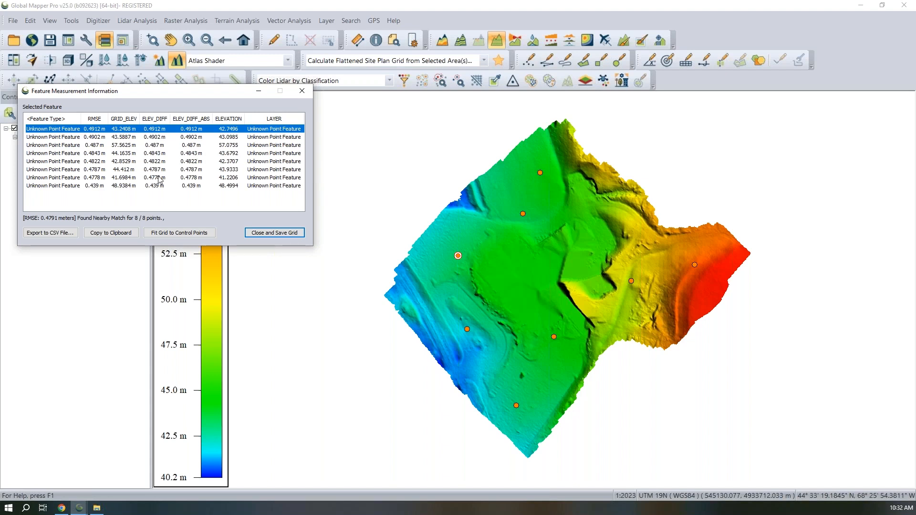
pyautogui.click(199, 237)
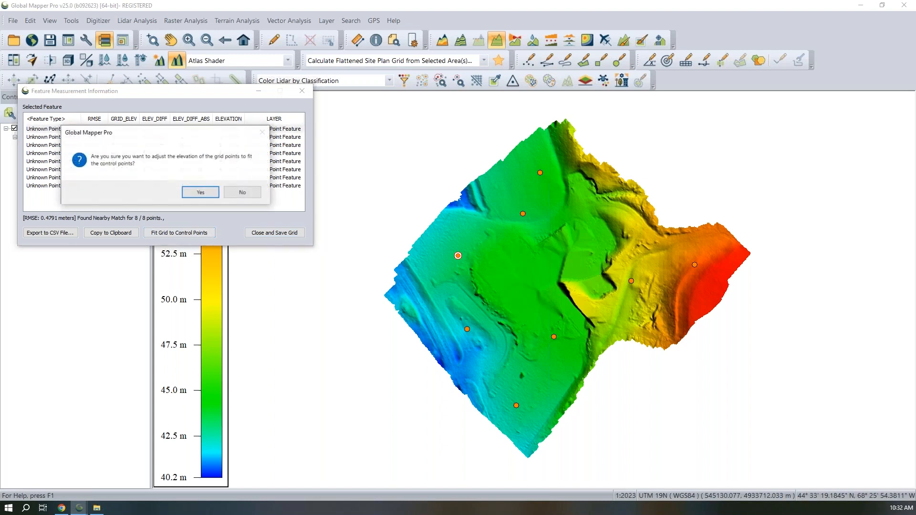
pyautogui.click(206, 193)
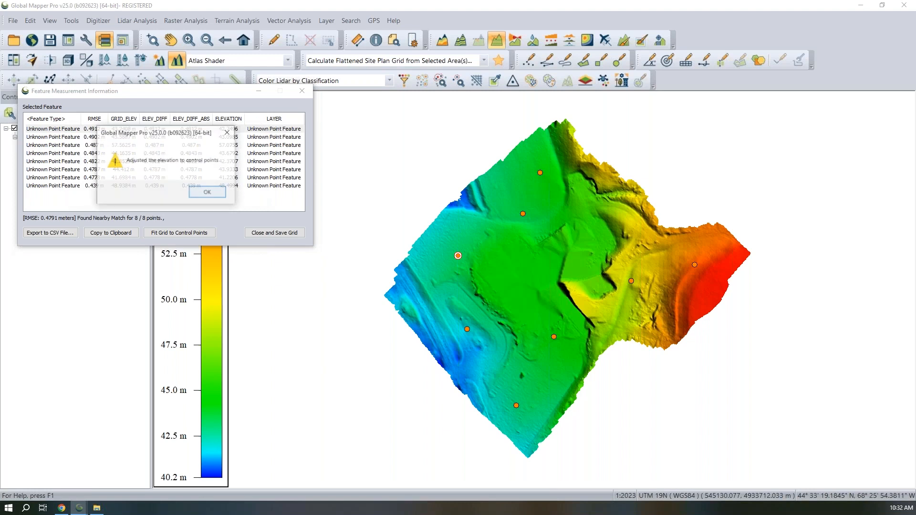
pyautogui.click(207, 192)
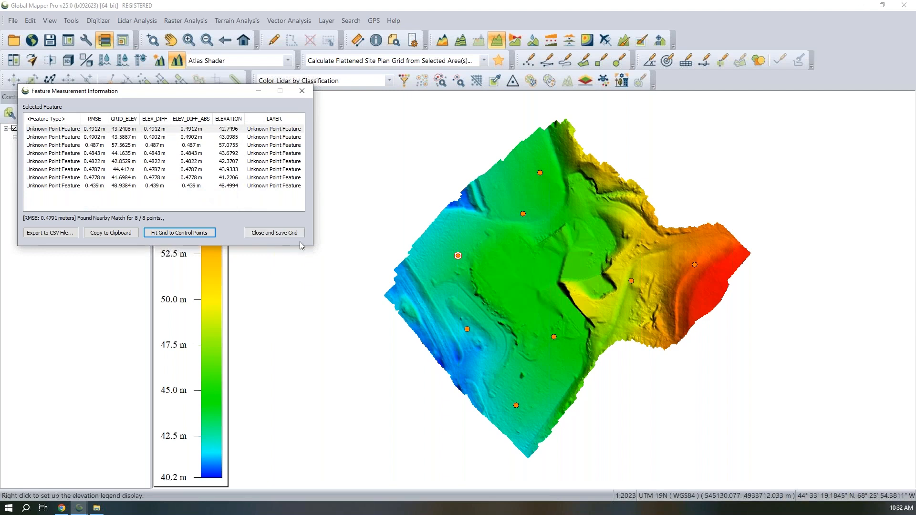
pyautogui.moveTo(203, 96); pyautogui.dragTo(266, 94)
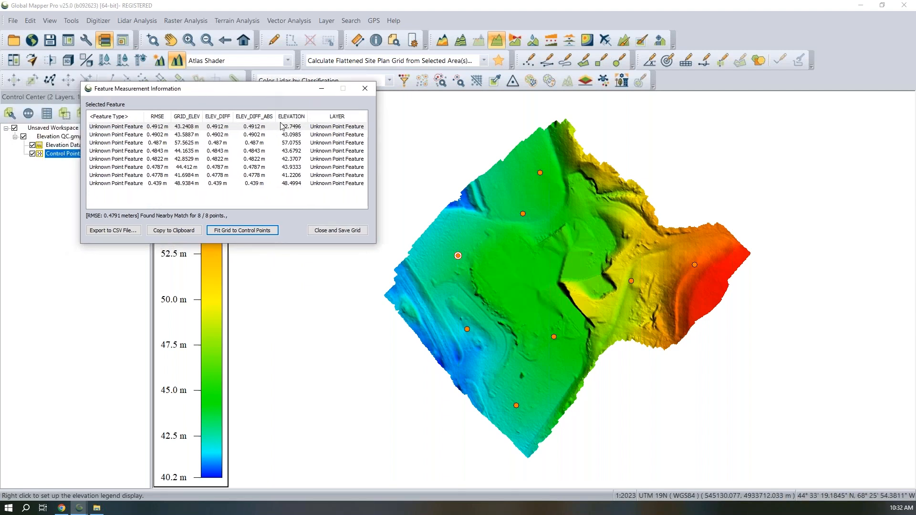
pyautogui.click(330, 230)
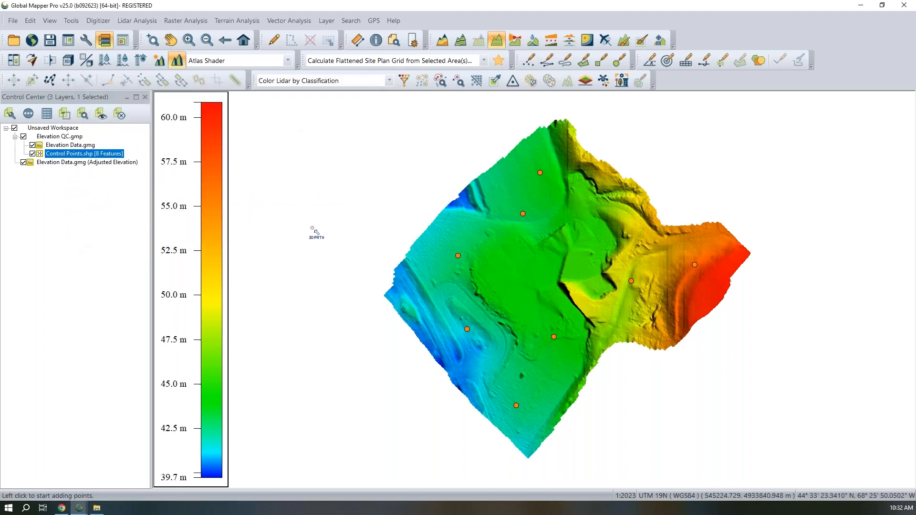
# - Compare the original and adjusted terrain by hiding and showing the Elevation Data.gmg layer
pyautogui.click(56, 145)
pyautogui.click(33, 146)
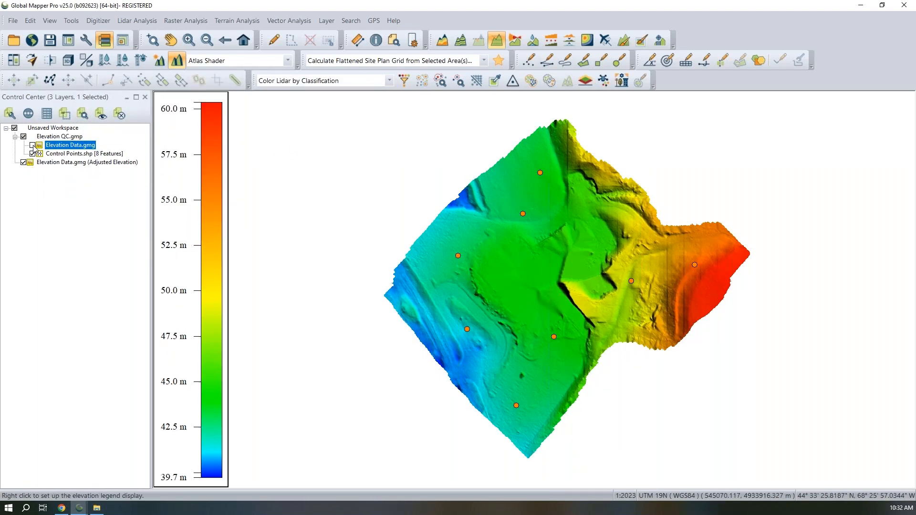
pyautogui.click(32, 145)
pyautogui.click(42, 163)
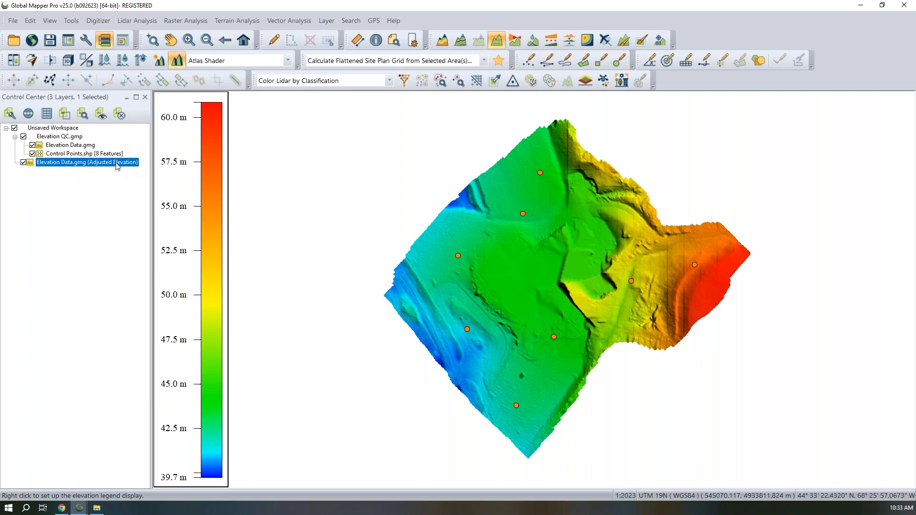
pyautogui.click(33, 145)
pyautogui.click(32, 145)
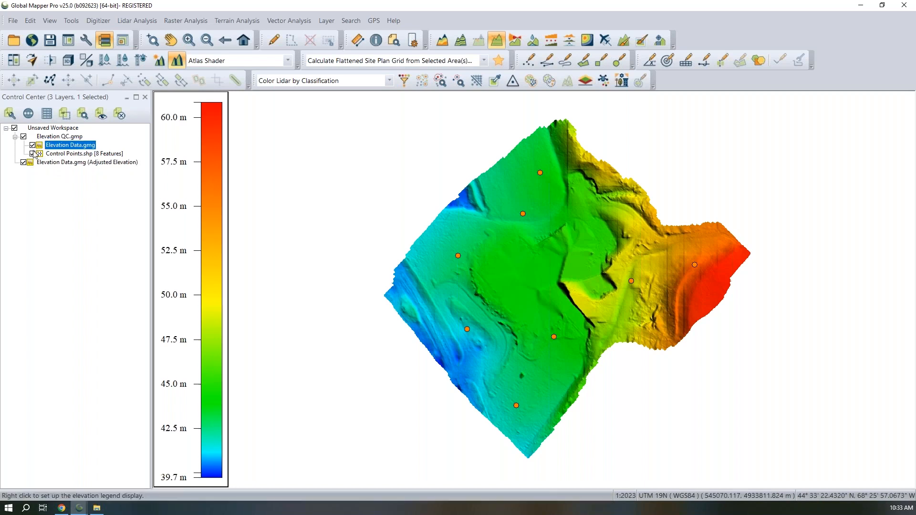
# - Hide the Control Points.shp layer and inspect a path profile about 60 m long running east-northeast across the northwestern part of the terrain
pyautogui.click(33, 154)
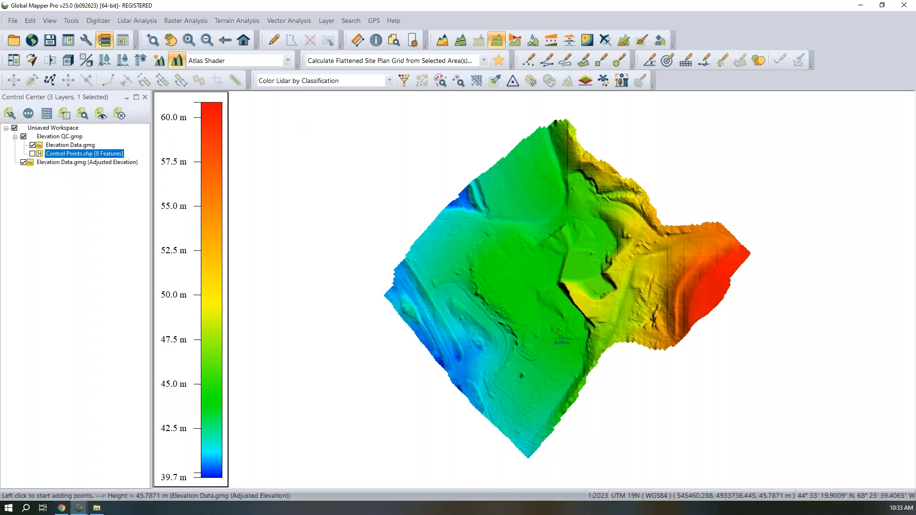
pyautogui.click(456, 235)
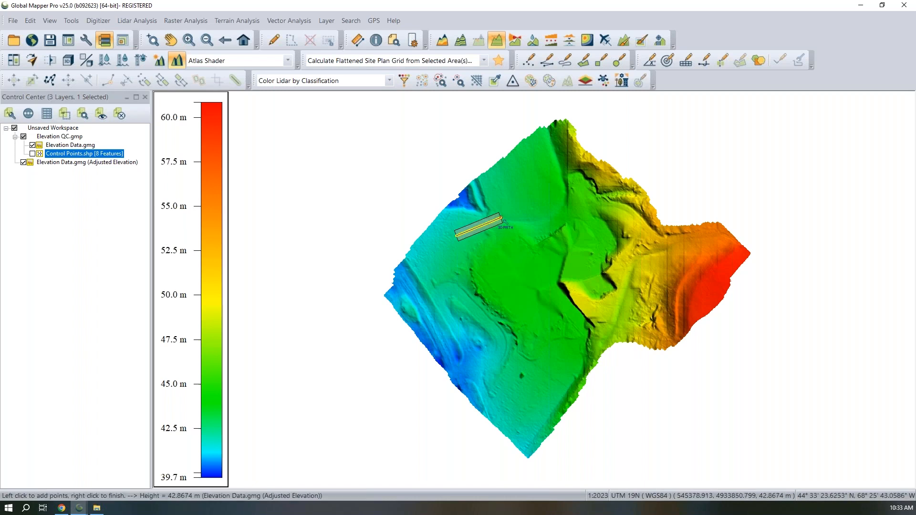
pyautogui.rightClick(519, 210)
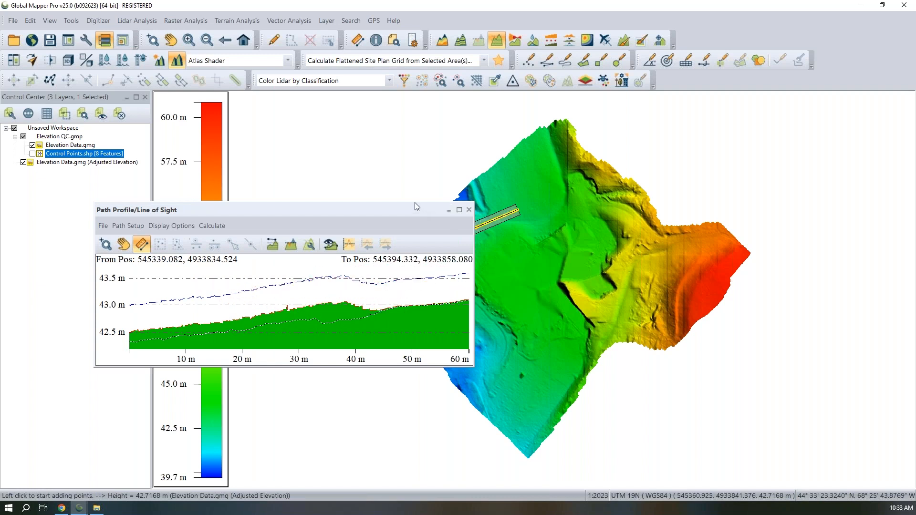
pyautogui.moveTo(415, 206); pyautogui.dragTo(396, 171)
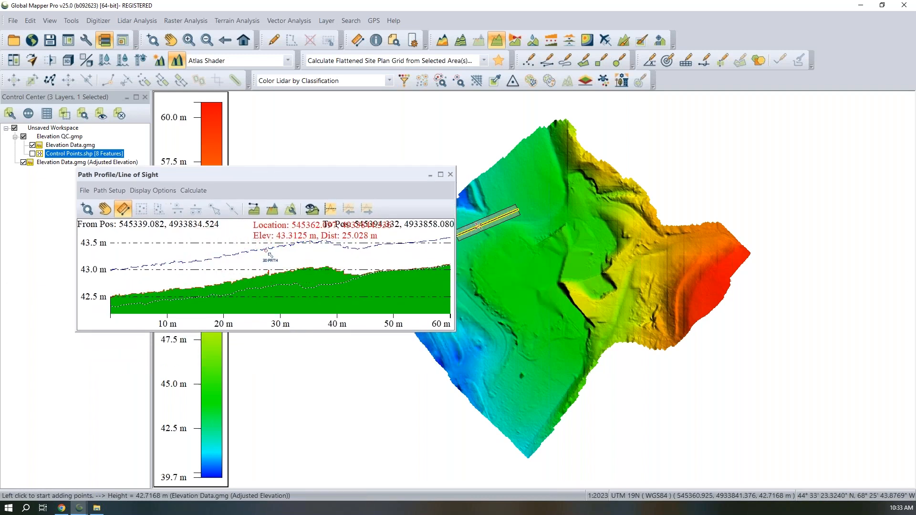
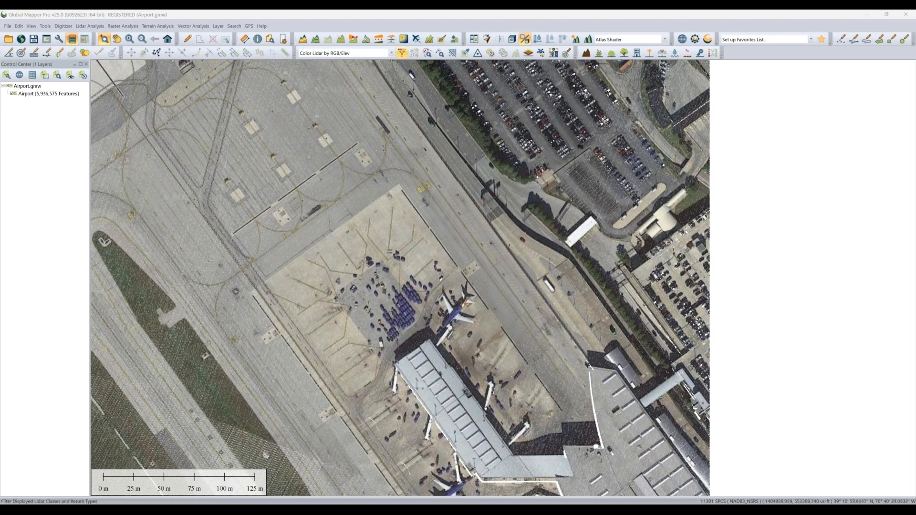
# - Compare the Airport point cloud colored by elevation, classification and segment, finishing with the RGB/Elev coloring
pyautogui.click(391, 53)
pyautogui.click(366, 68)
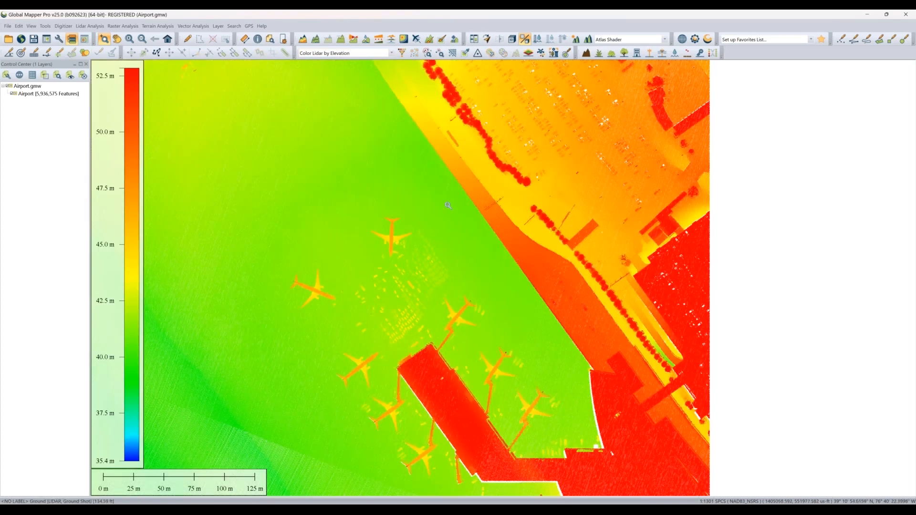
pyautogui.click(391, 53)
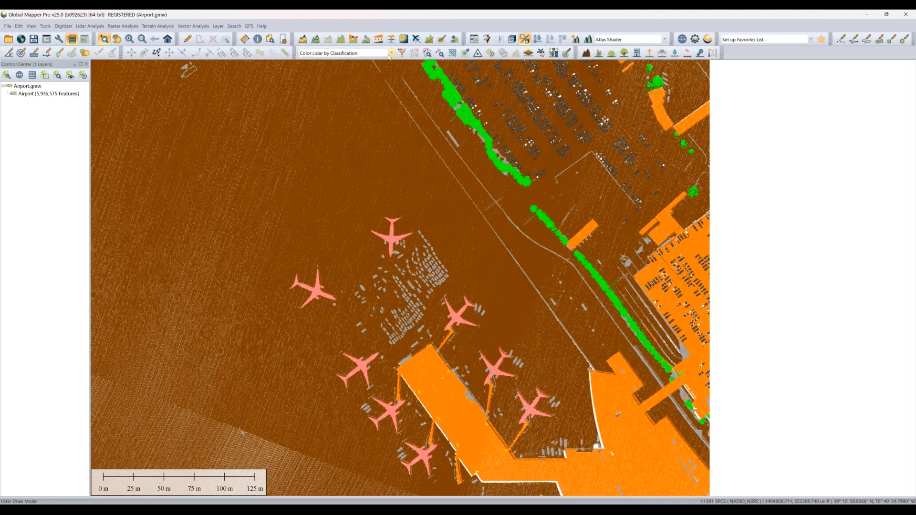
pyautogui.click(390, 53)
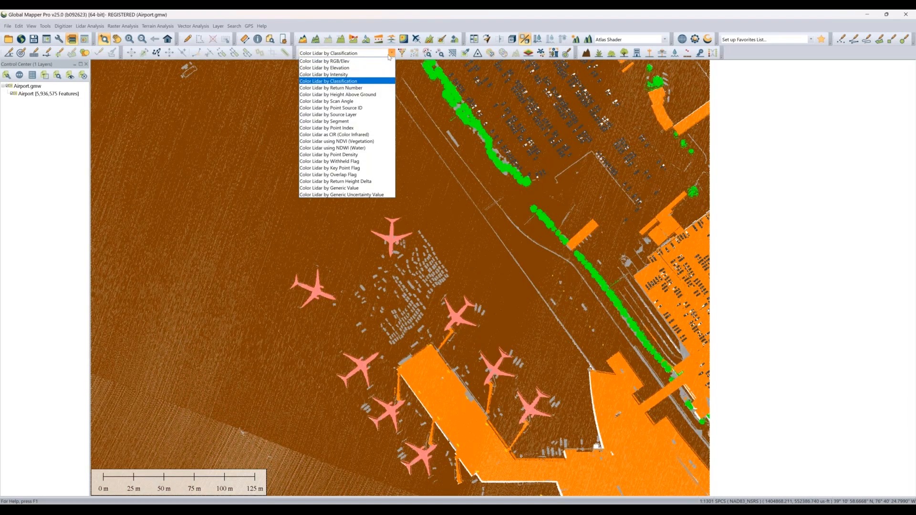
pyautogui.click(363, 121)
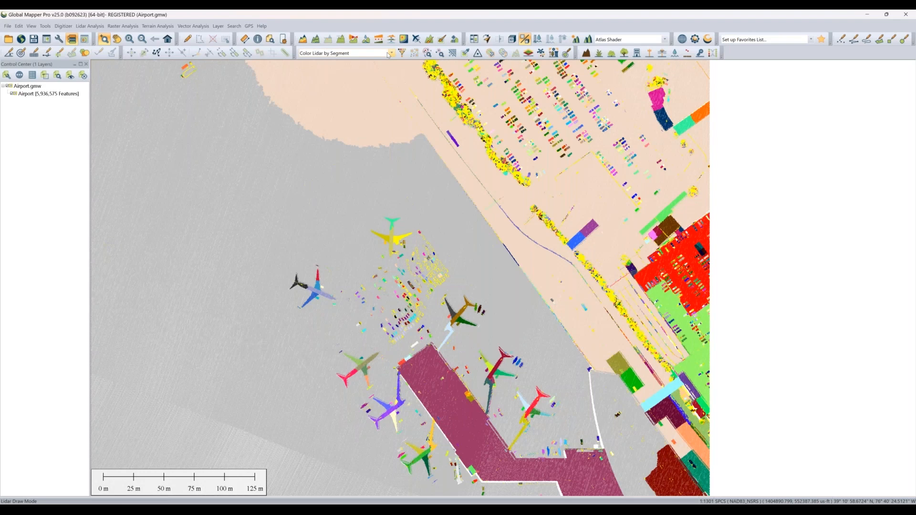
pyautogui.click(389, 54)
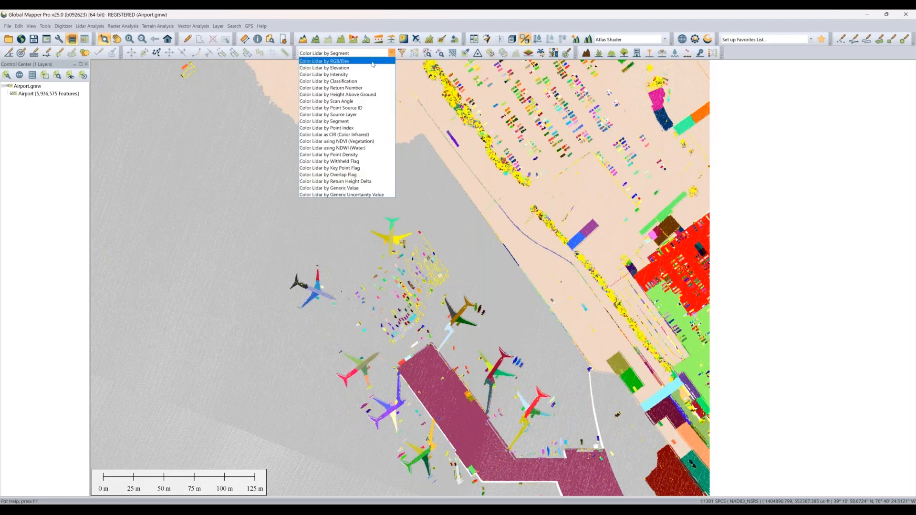
pyautogui.click(372, 61)
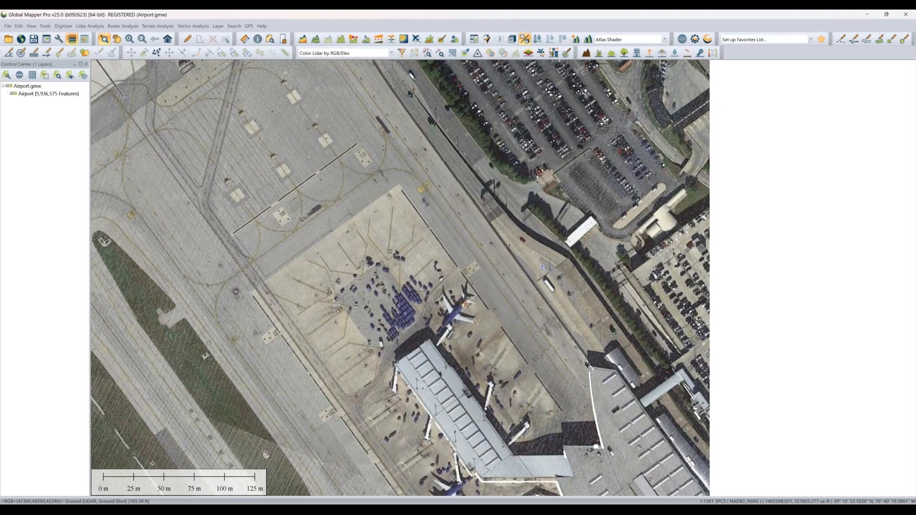
# - Open Automatic Point Cloud Analysis for the Airport layer and place its window over the middle of the map
pyautogui.click(557, 55)
pyautogui.click(554, 53)
pyautogui.moveTo(594, 50); pyautogui.dragTo(453, 112)
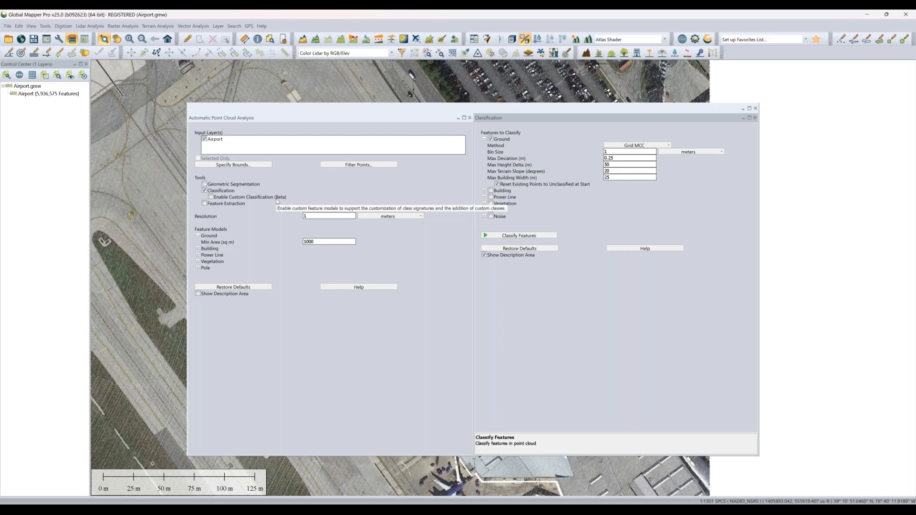
# - Review the Geometric Segmentation and Feature Extraction settings, leaving only the Classification tool enabled
pyautogui.click(205, 186)
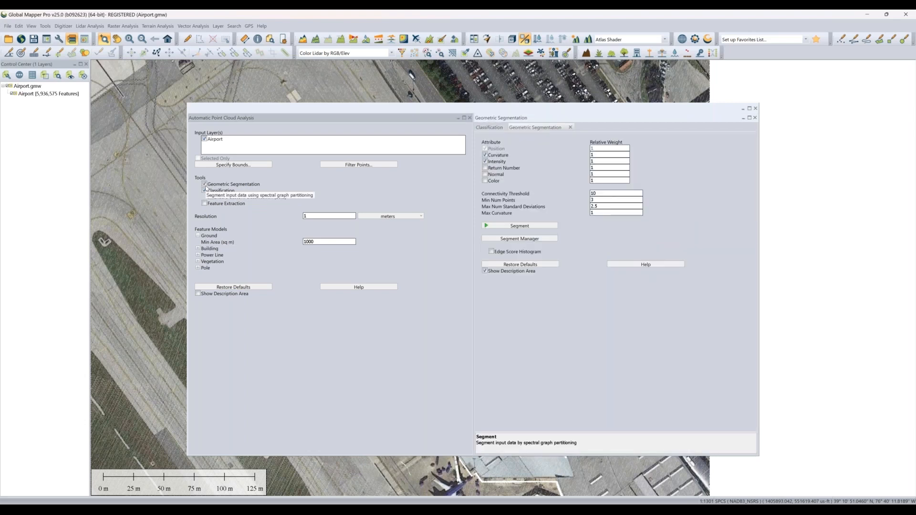
pyautogui.click(205, 204)
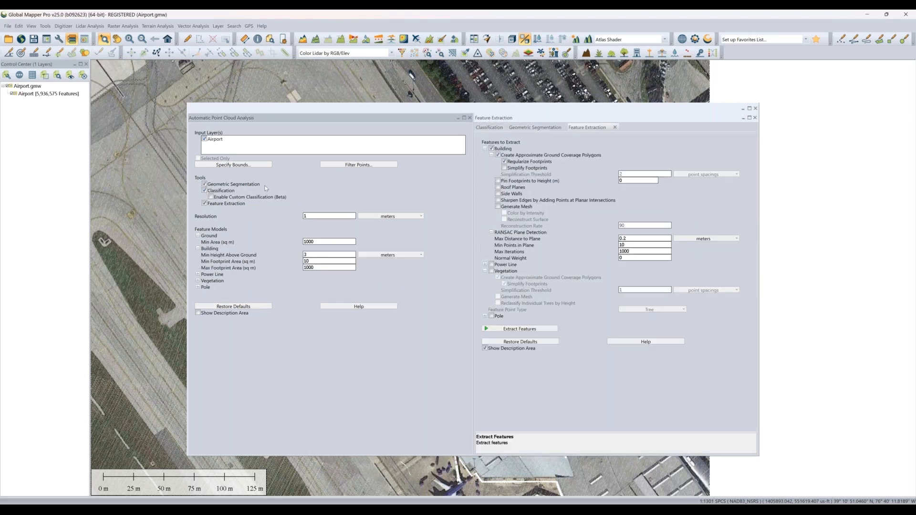
pyautogui.click(546, 128)
pyautogui.click(568, 128)
pyautogui.click(556, 128)
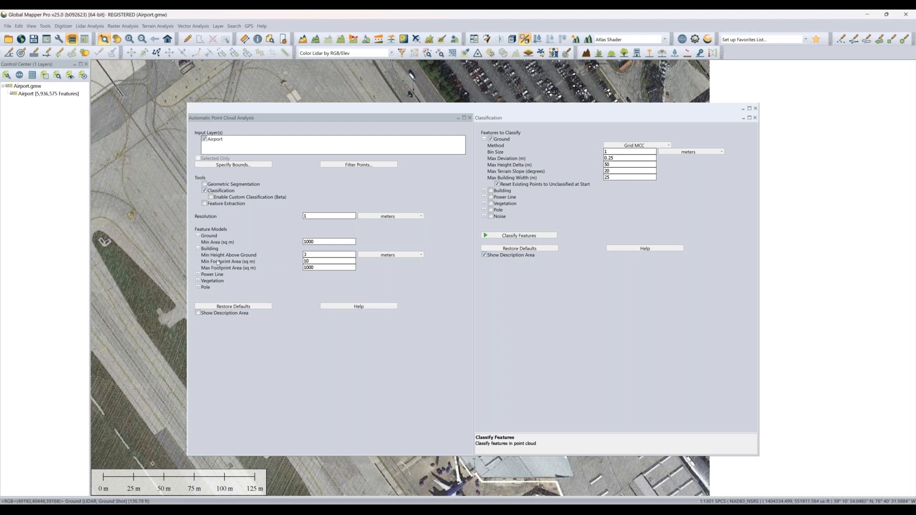
# - Examine the Vegetation and Building feature model parameters and collapse all the feature model groups
pyautogui.click(198, 236)
pyautogui.click(197, 242)
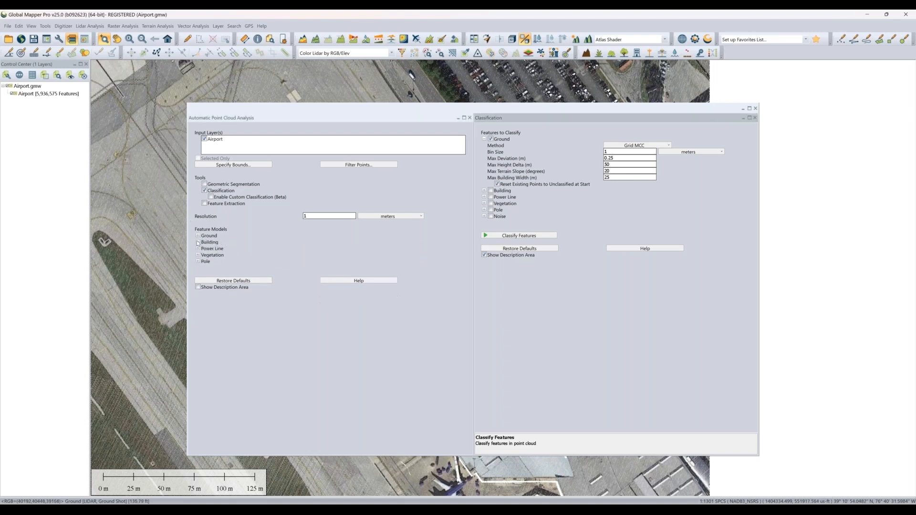
pyautogui.click(198, 255)
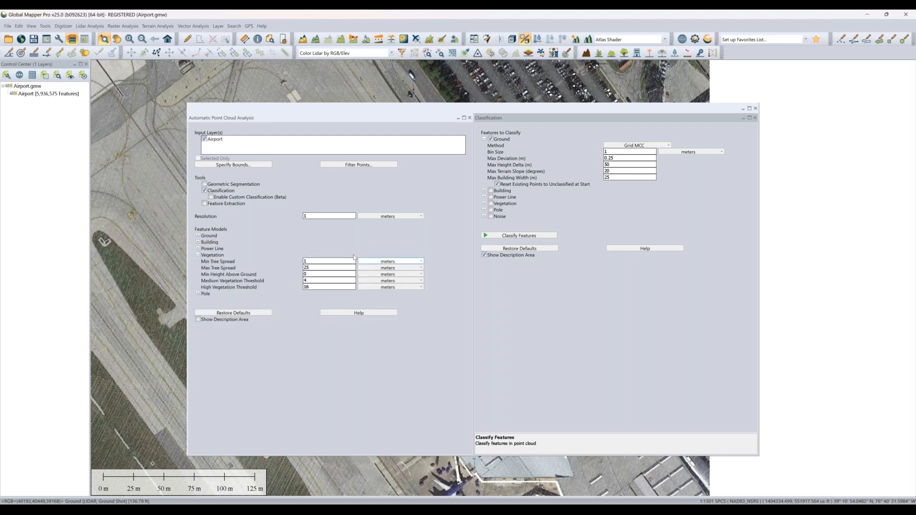
pyautogui.click(198, 255)
pyautogui.click(197, 243)
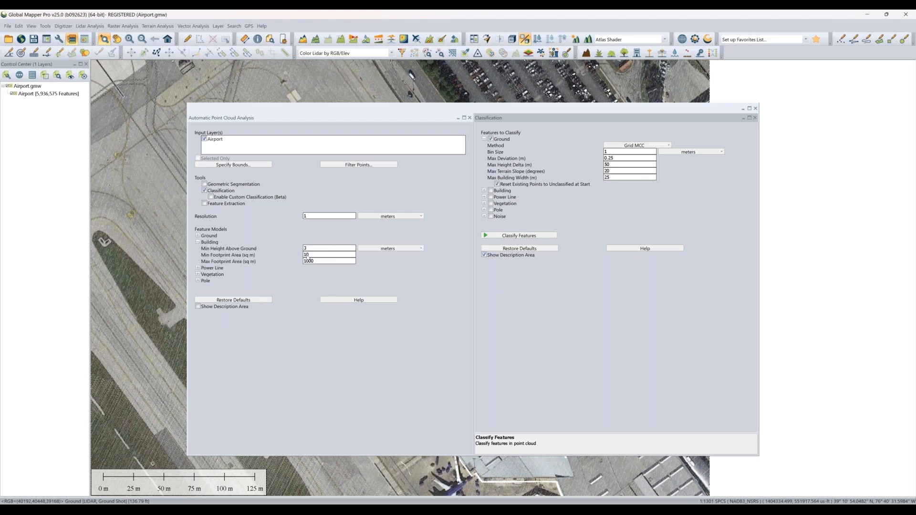
pyautogui.click(197, 242)
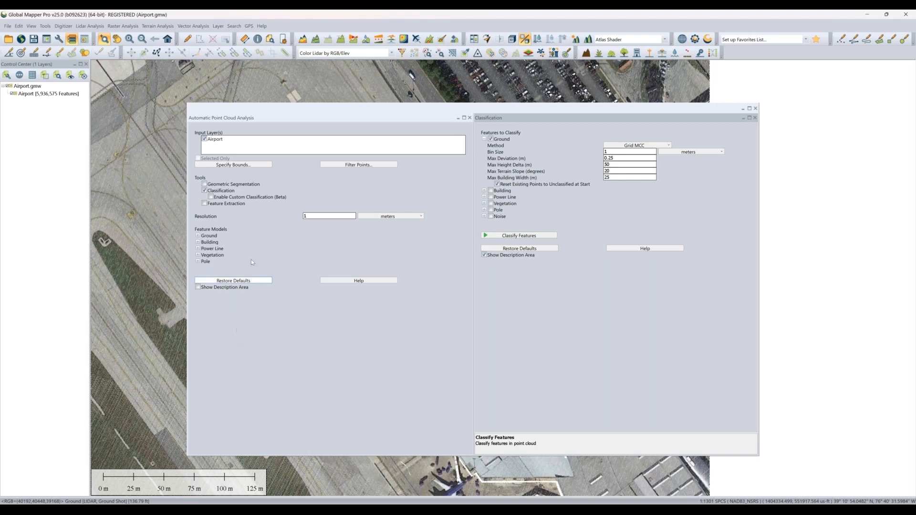
# - Examine the classification settings for Building, Power Line, Vegetation, Pole and Noise, collapsing each group again
pyautogui.click(484, 191)
pyautogui.click(485, 211)
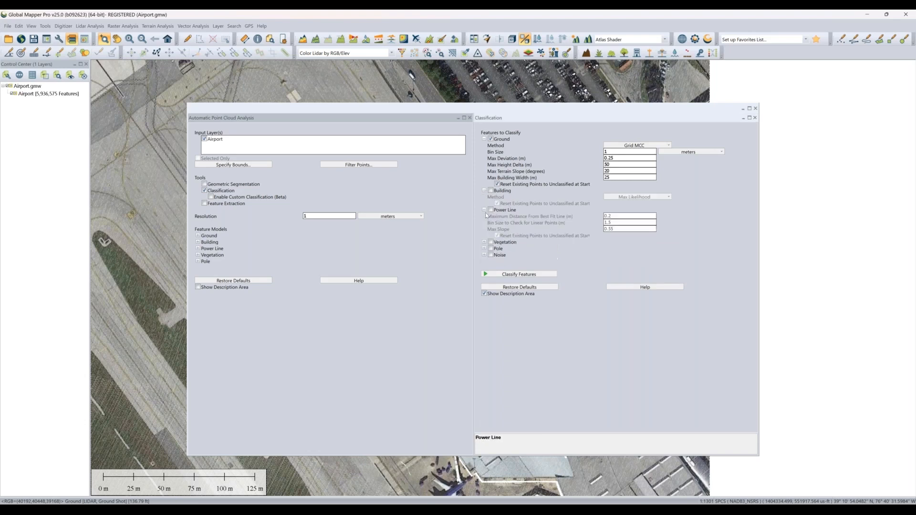
pyautogui.click(485, 242)
pyautogui.click(484, 268)
pyautogui.click(484, 287)
pyautogui.click(484, 287)
pyautogui.click(484, 268)
pyautogui.click(485, 242)
pyautogui.click(485, 210)
pyautogui.click(485, 191)
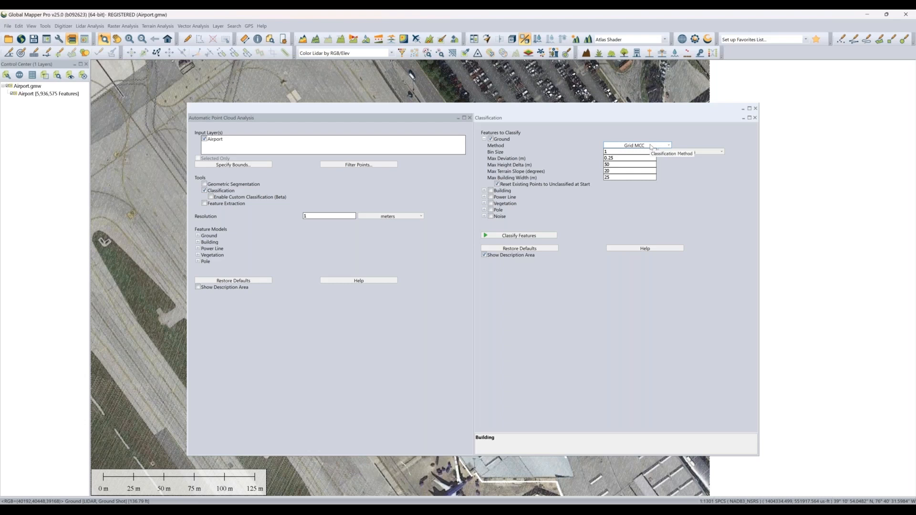
# - Compare the Max Likelihood and Grid MCC options for ground classification, ending with Grid MCC as the method
pyautogui.click(651, 146)
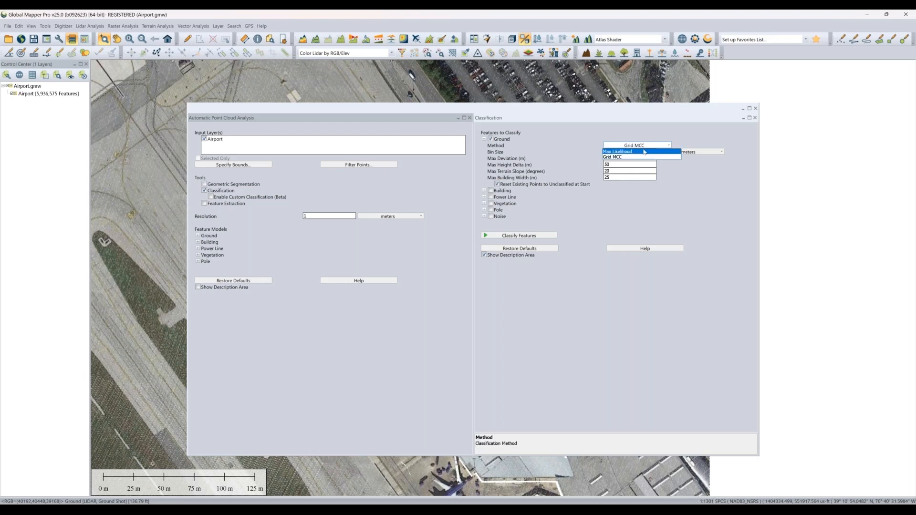
pyautogui.click(635, 157)
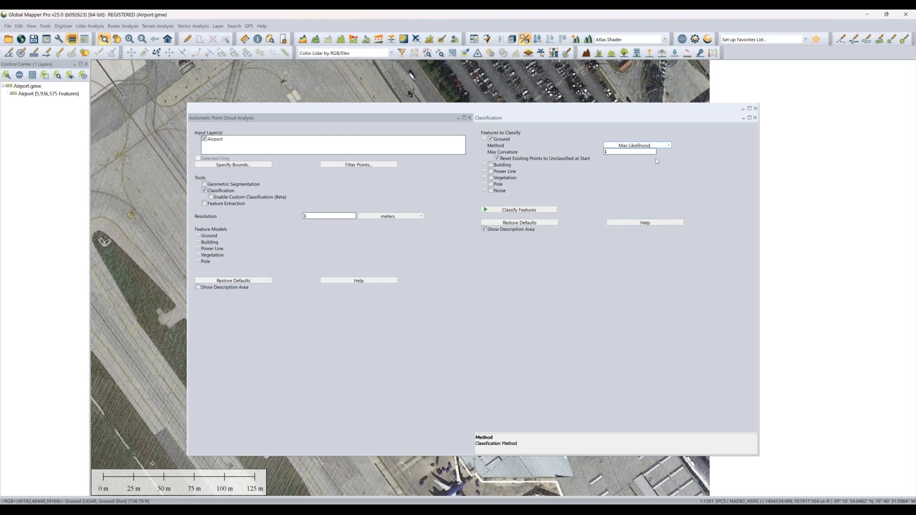
pyautogui.click(650, 146)
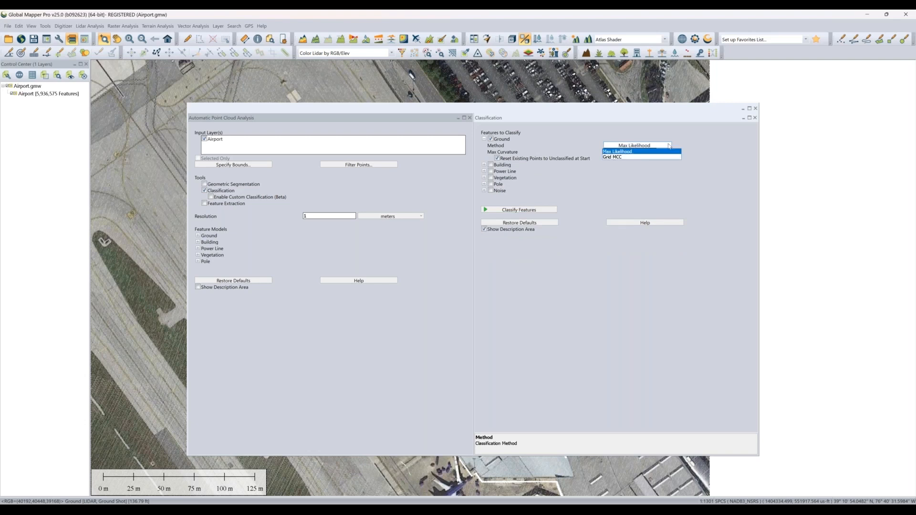
pyautogui.click(647, 157)
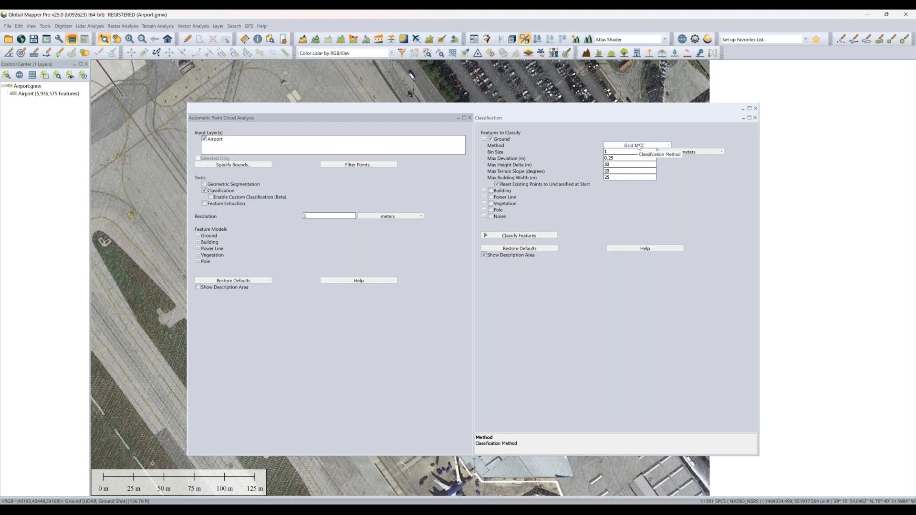
pyautogui.click(639, 146)
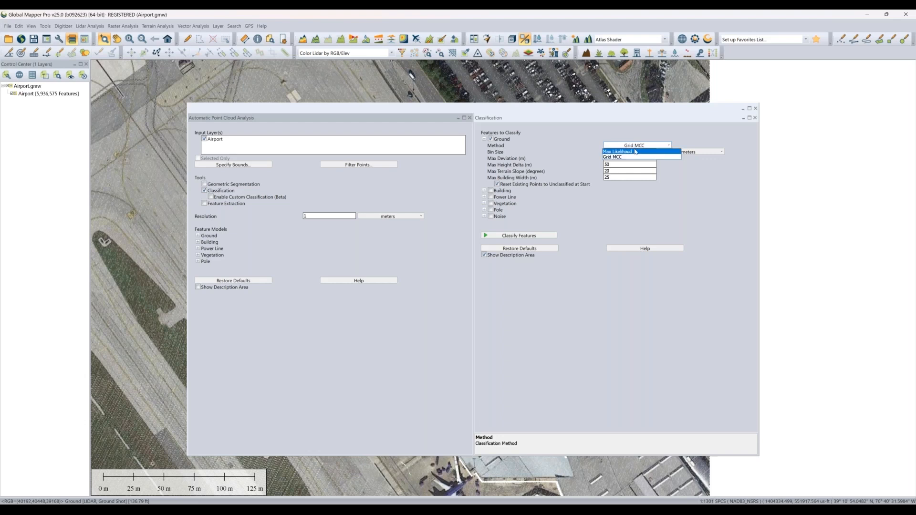
pyautogui.click(636, 151)
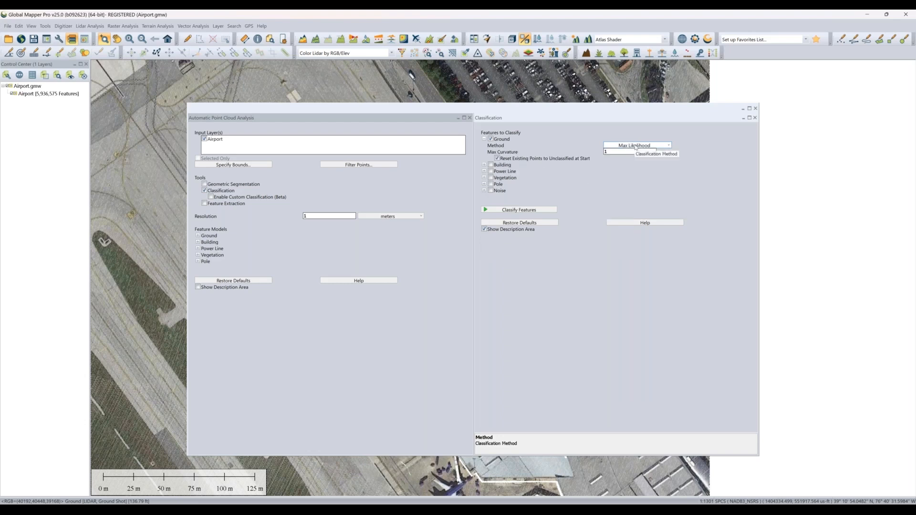
pyautogui.click(636, 146)
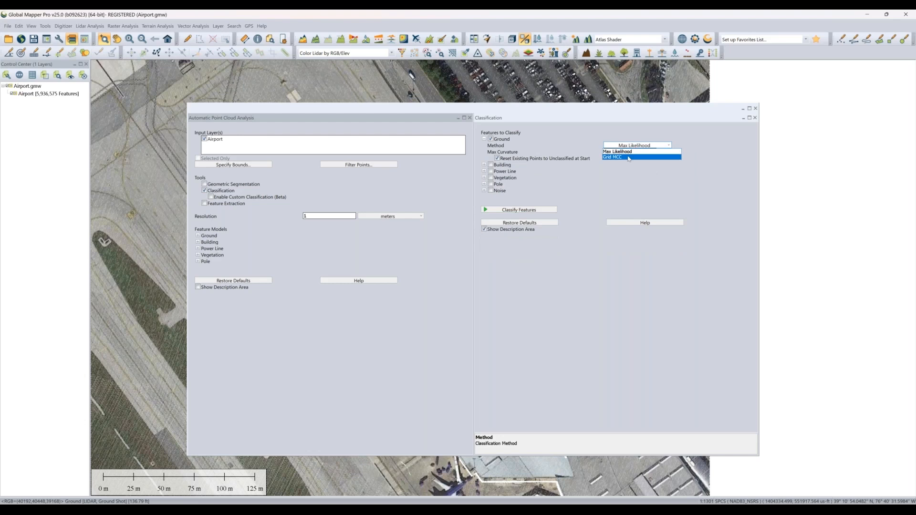
pyautogui.click(629, 157)
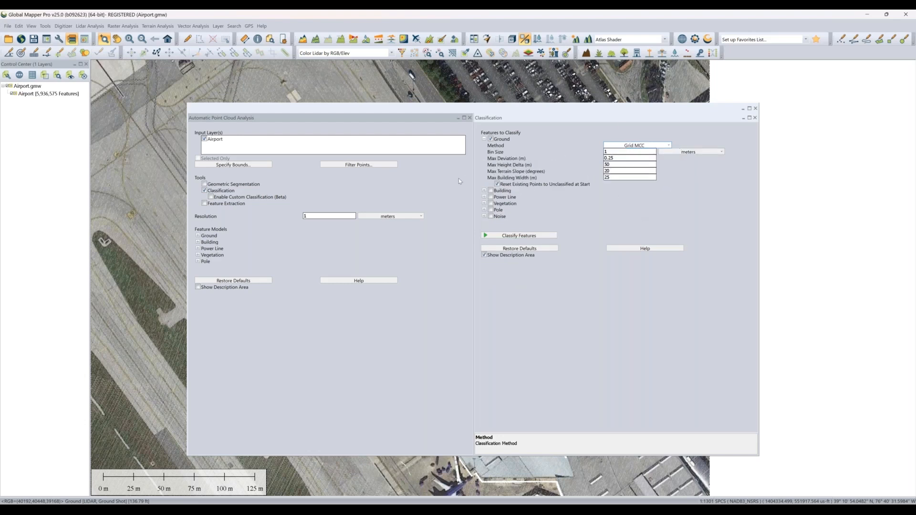
# - Review the Building classification options with the Grid method, leaving Building disabled and the Building and Ground settings collapsed
pyautogui.click(484, 191)
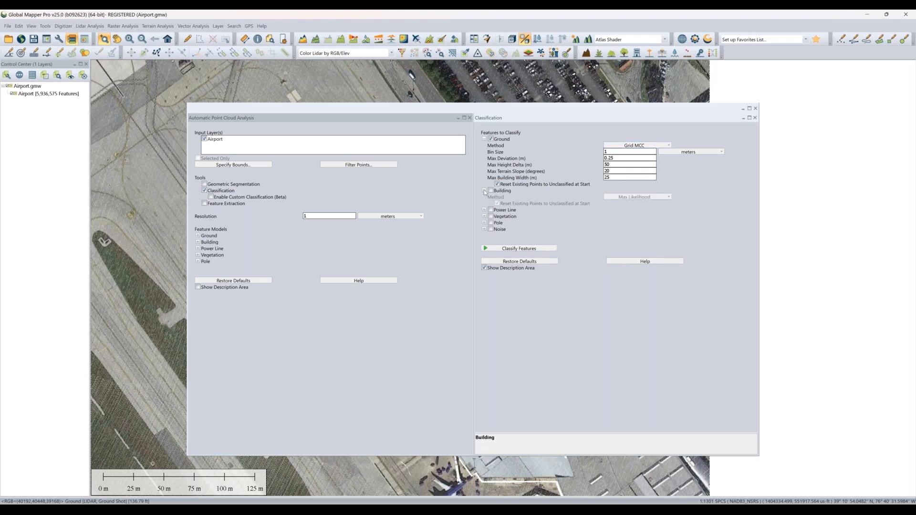
pyautogui.click(495, 191)
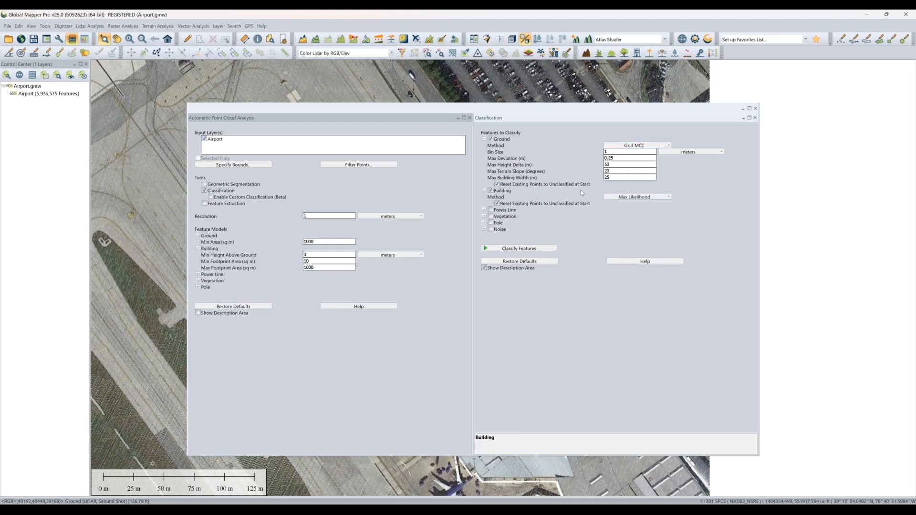
pyautogui.click(613, 196)
pyautogui.click(616, 210)
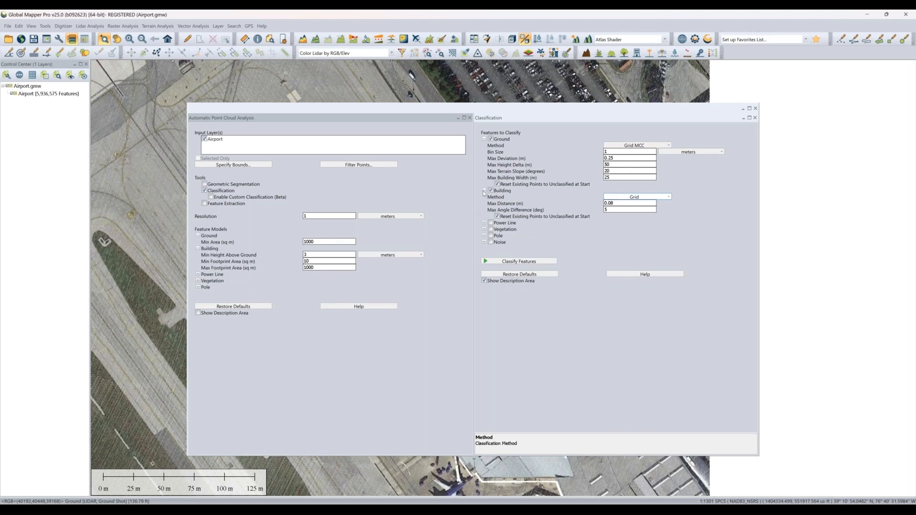
pyautogui.click(510, 206)
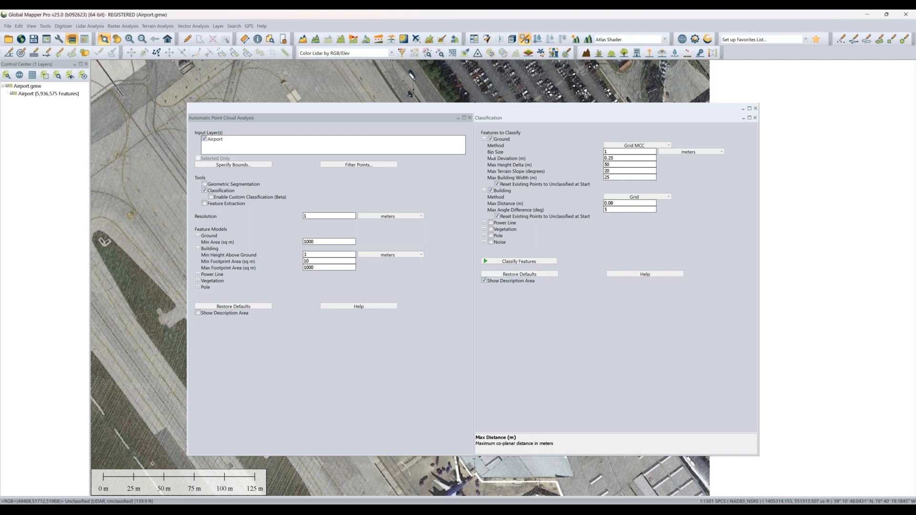
pyautogui.click(490, 190)
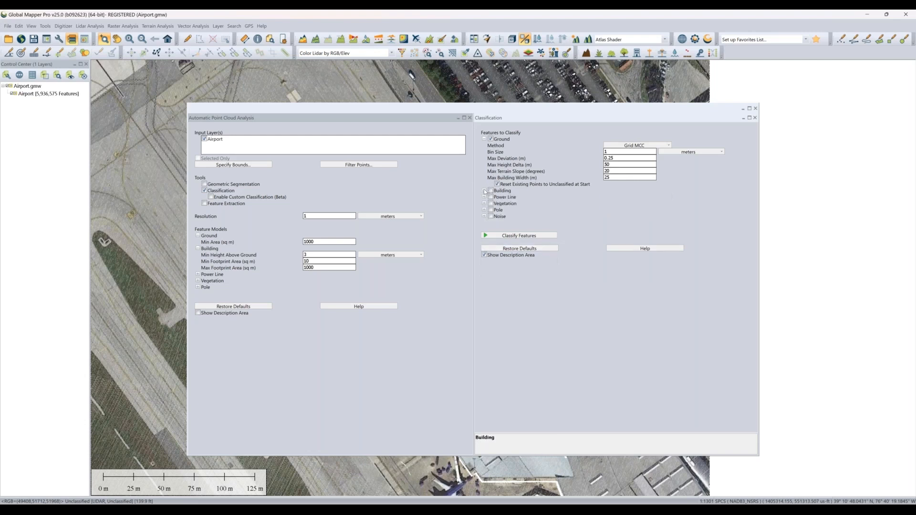
pyautogui.click(483, 138)
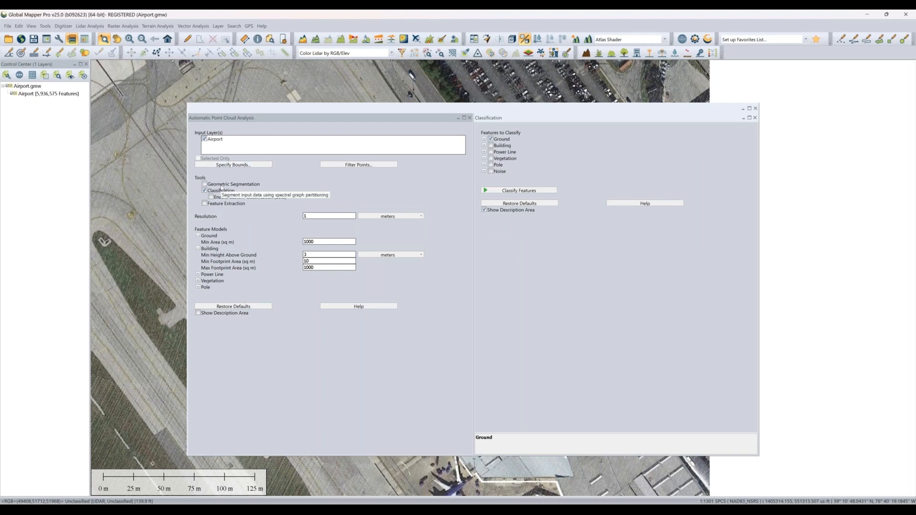
# - View the Geometric Segmentation and Feature Extraction tool settings, then close both, leaving only Classification enabled
pyautogui.click(205, 184)
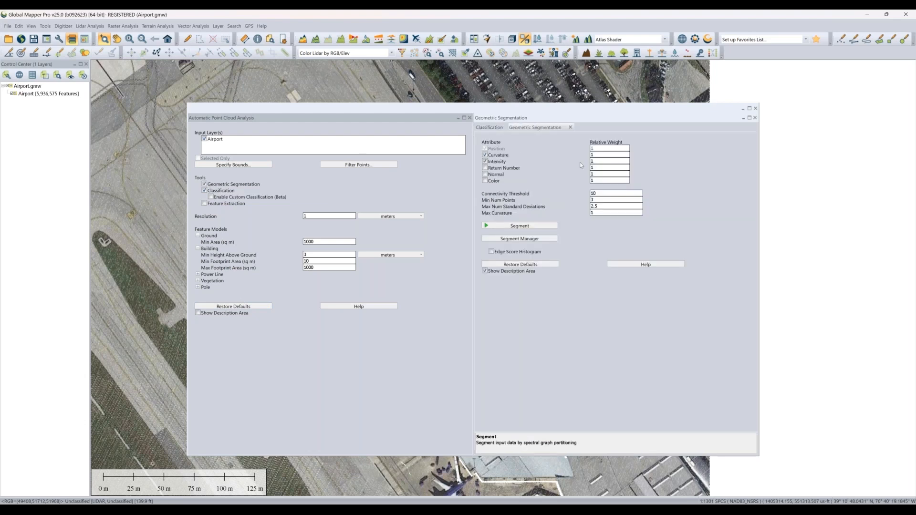
pyautogui.click(204, 204)
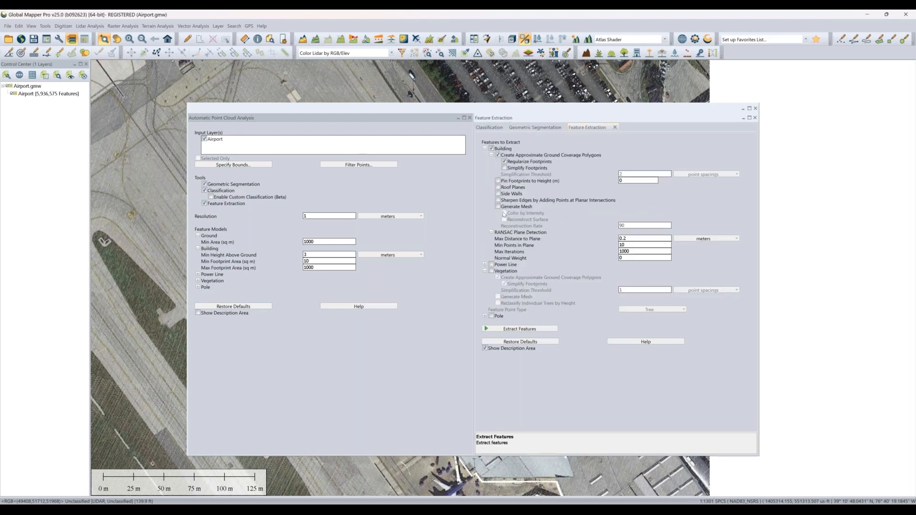
pyautogui.click(616, 127)
pyautogui.click(570, 127)
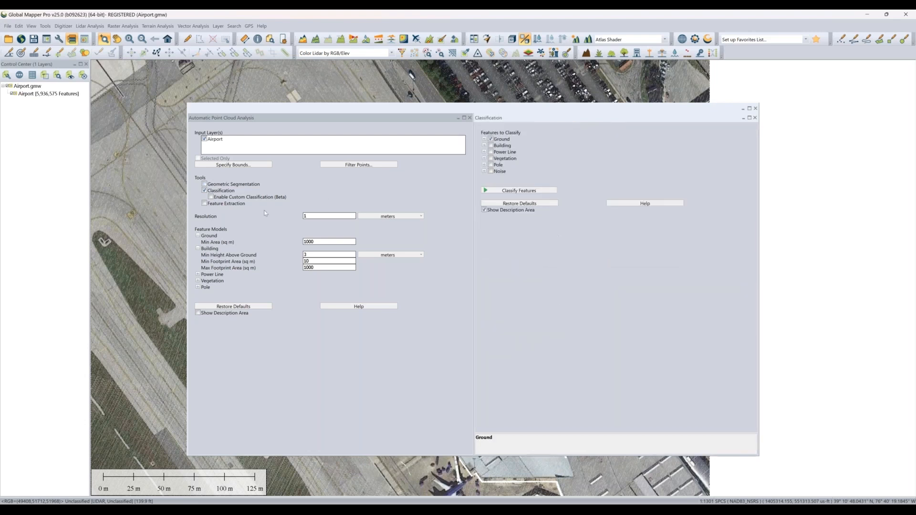
# - Enable Custom Classification (Beta) and collapse the Building and Ground feature model groups
pyautogui.click(210, 197)
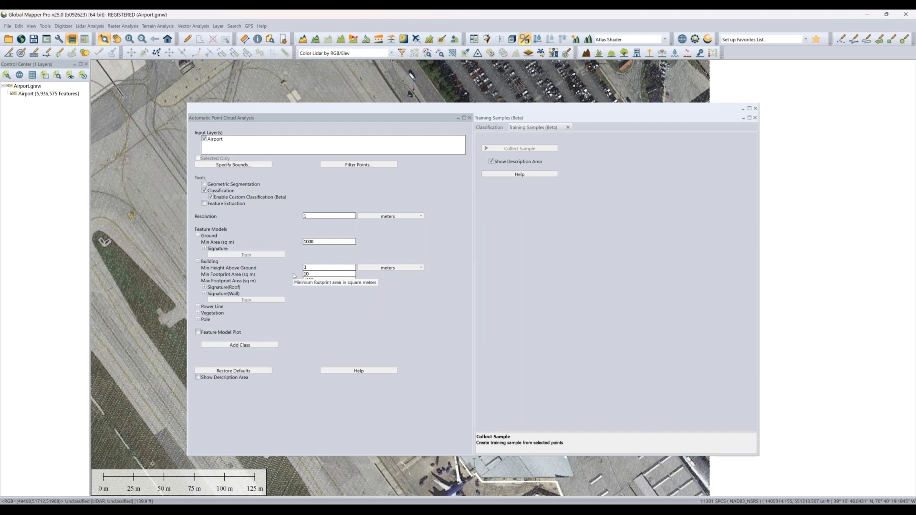
pyautogui.click(198, 261)
pyautogui.click(197, 236)
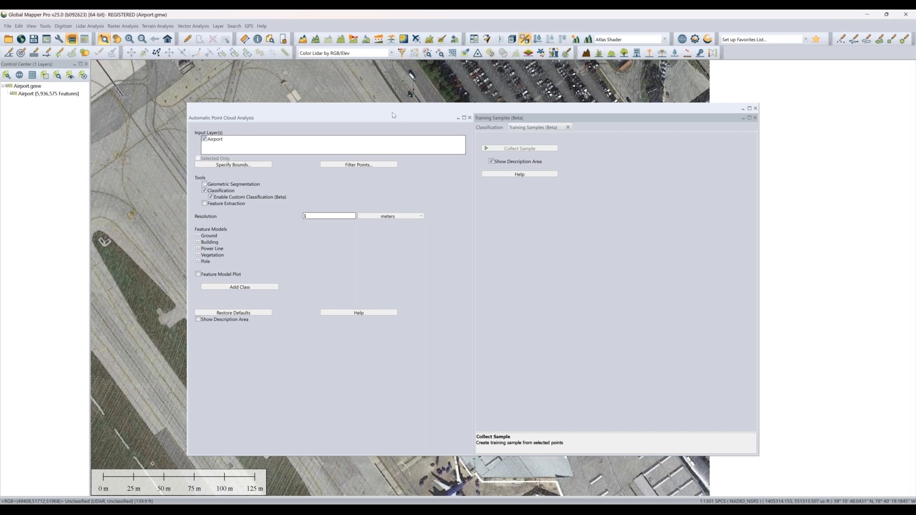
# - Move the analysis window clear of the map and color the lidar by classification to view the airplanes
pyautogui.moveTo(384, 112); pyautogui.dragTo(616, 107)
pyautogui.click(379, 53)
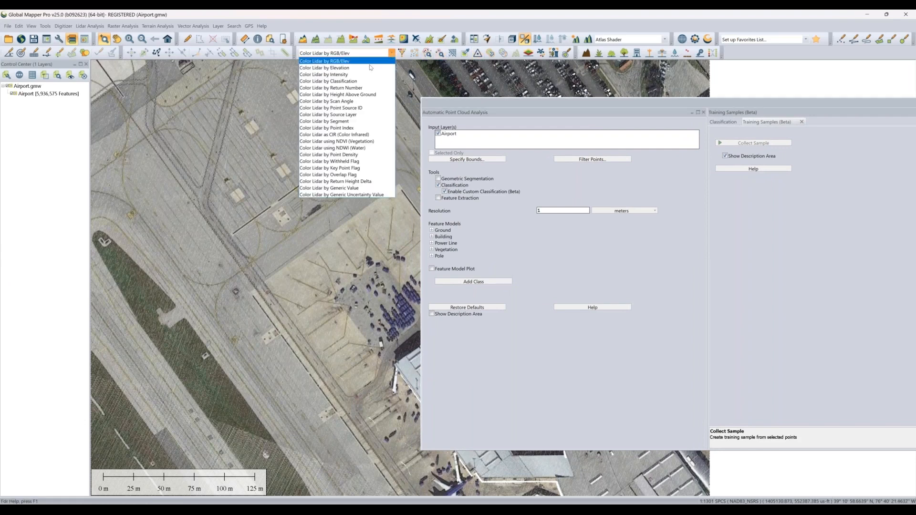
pyautogui.click(349, 81)
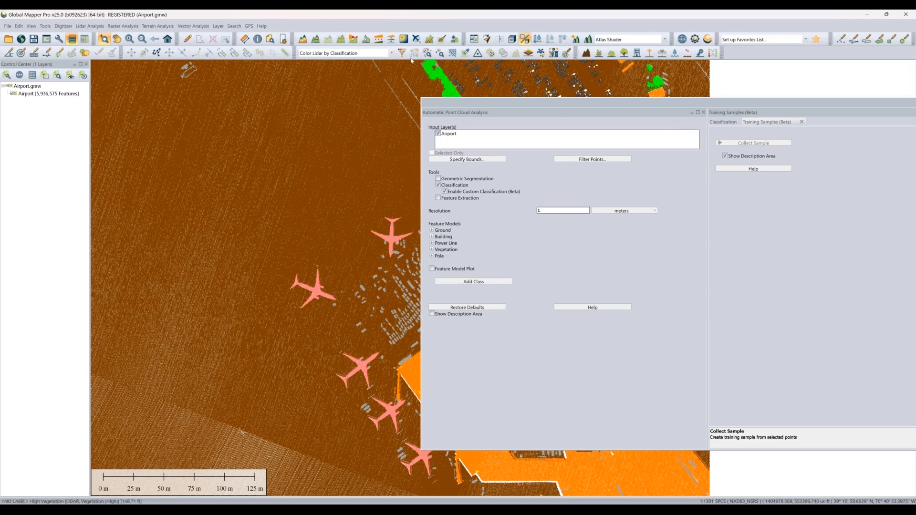
# - Color the lidar by segment and view the airplane segments up close
pyautogui.moveTo(537, 106); pyautogui.dragTo(476, 99)
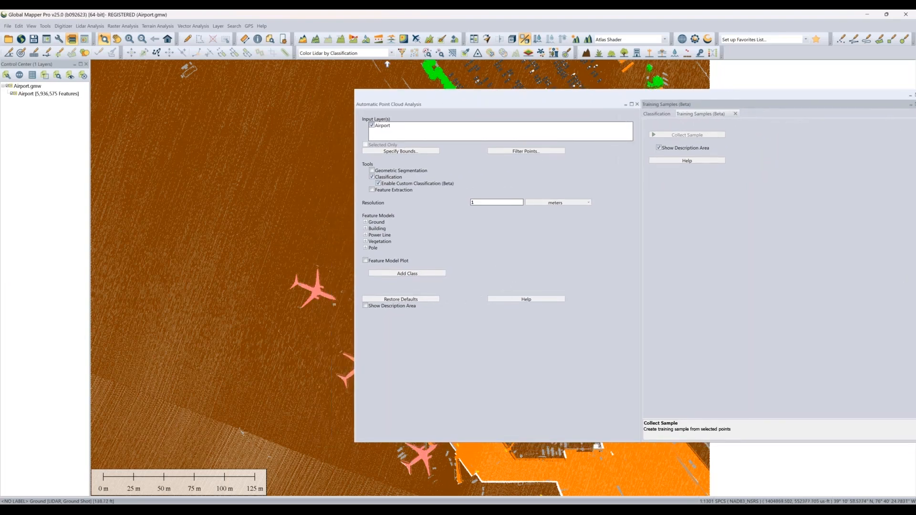
pyautogui.click(392, 53)
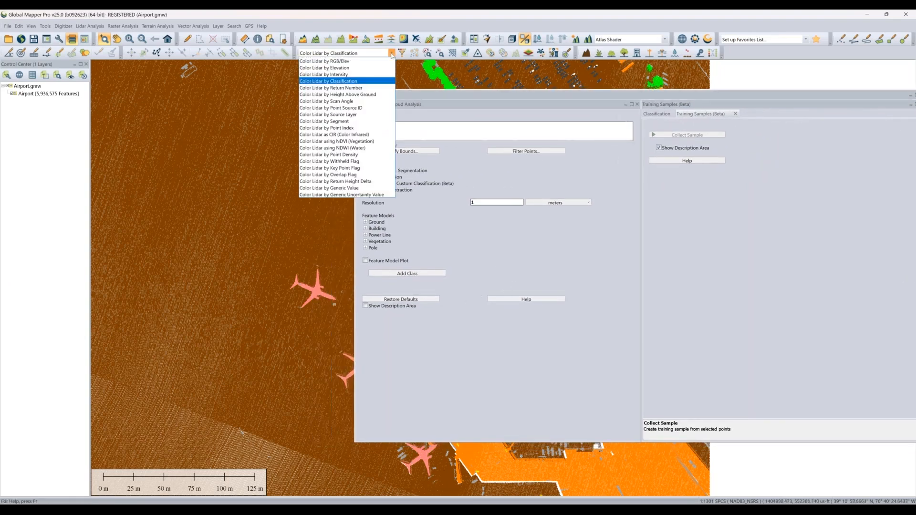
pyautogui.click(363, 121)
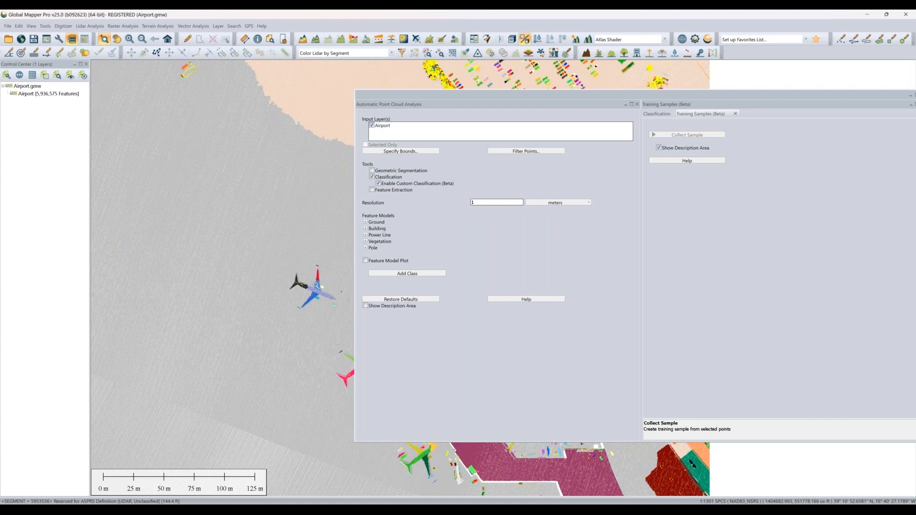
pyautogui.scroll(1, 316, 285)
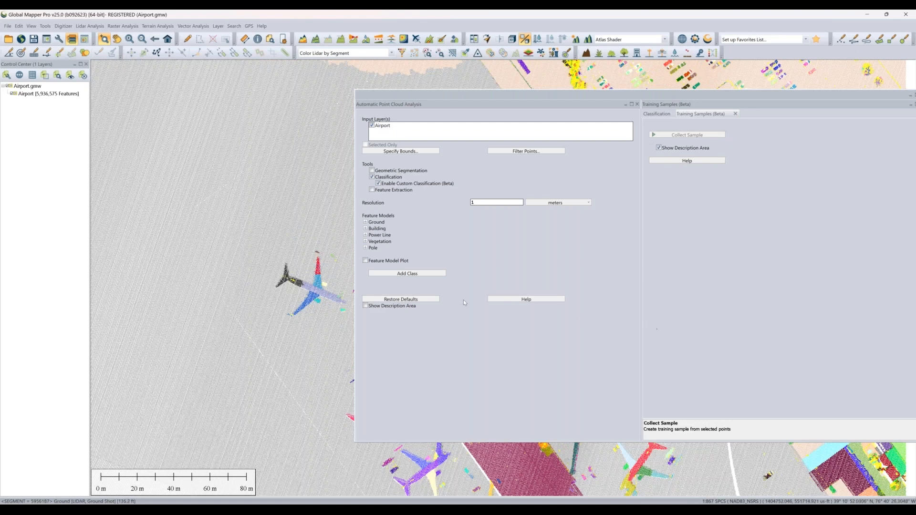
# - Add a custom class to the feature models and name it Airplanes
pyautogui.click(421, 273)
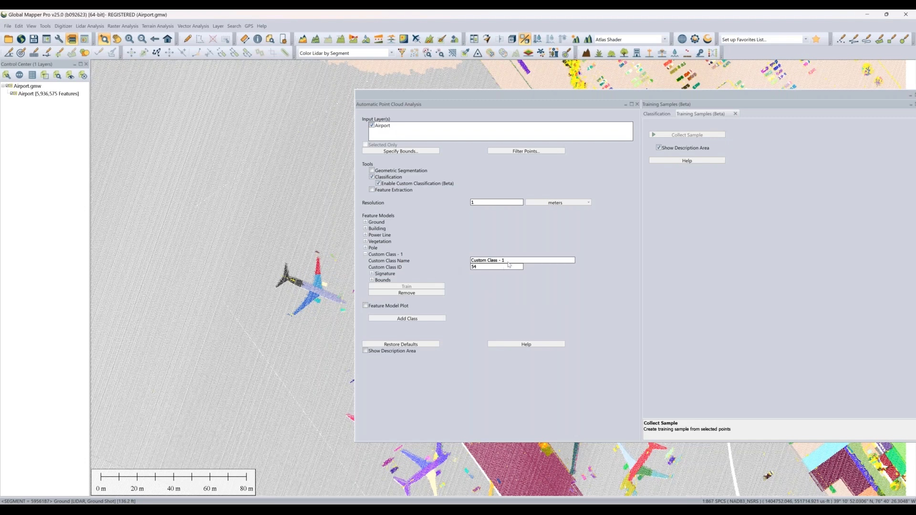
pyautogui.moveTo(512, 263); pyautogui.dragTo(471, 261)
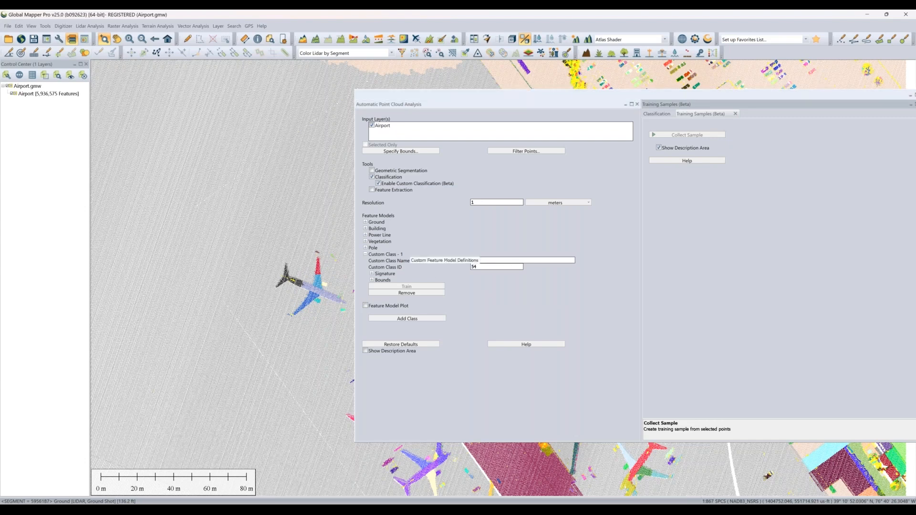
pyautogui.write('Airplanes')
pyautogui.press('Return')
# - Inspect the untrained Signature and Bounds parameters of the Airplanes class, collapsing each group again
pyautogui.click(371, 274)
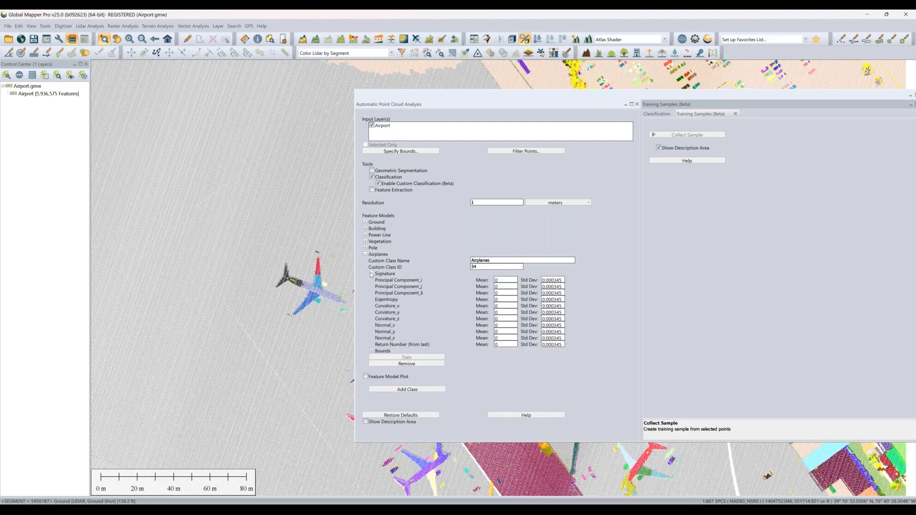
pyautogui.click(371, 275)
pyautogui.click(372, 281)
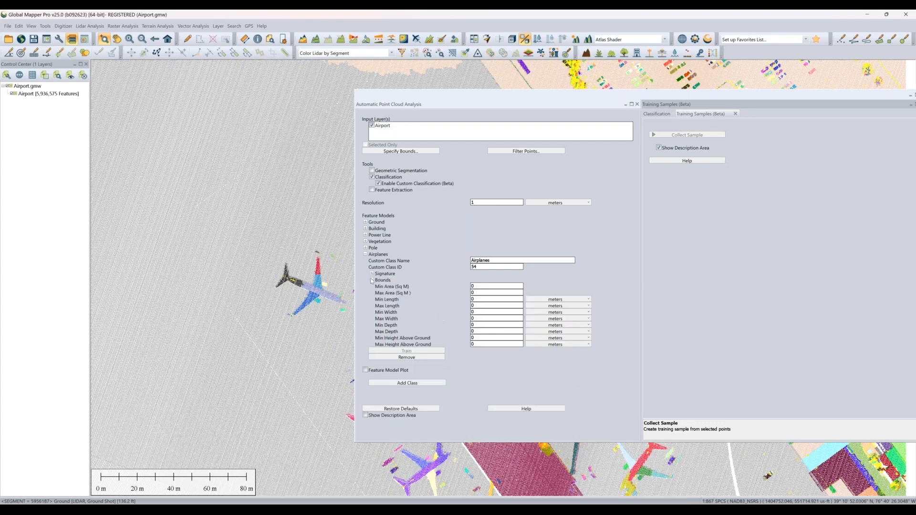
pyautogui.click(371, 281)
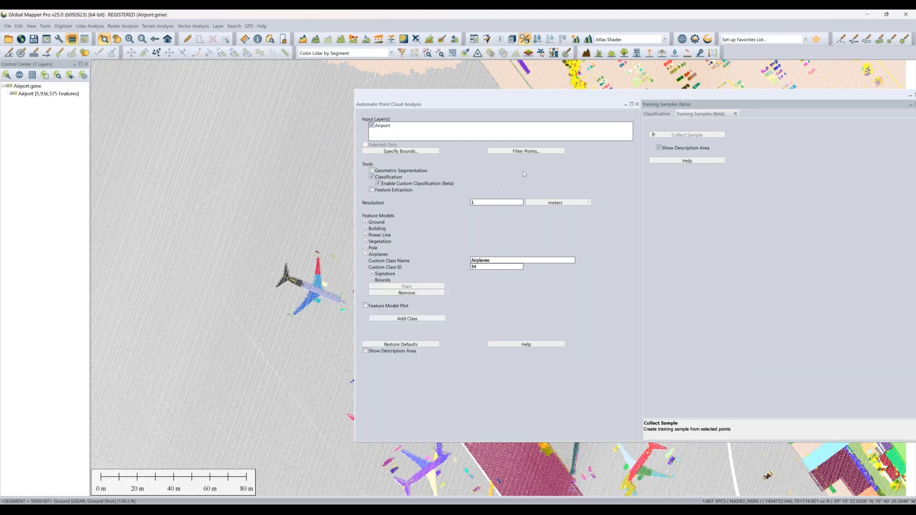
# - Select all segments of the isolated airplane on the apron and collect them as a training sample assigned to the Airplanes class
pyautogui.moveTo(547, 97); pyautogui.dragTo(573, 99)
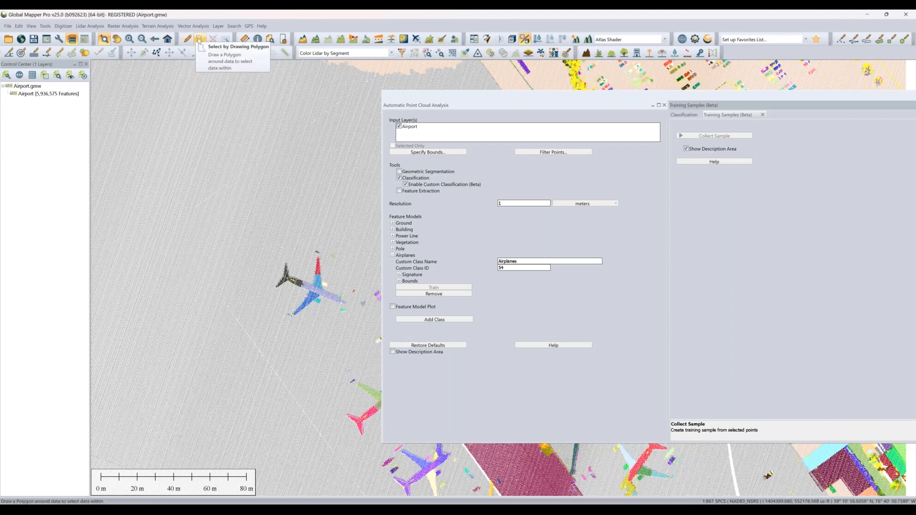
pyautogui.click(567, 53)
pyautogui.moveTo(318, 271)
pyautogui.mouseDown()
pyautogui.moveTo(313, 296)
pyautogui.moveTo(285, 276)
pyautogui.mouseUp()
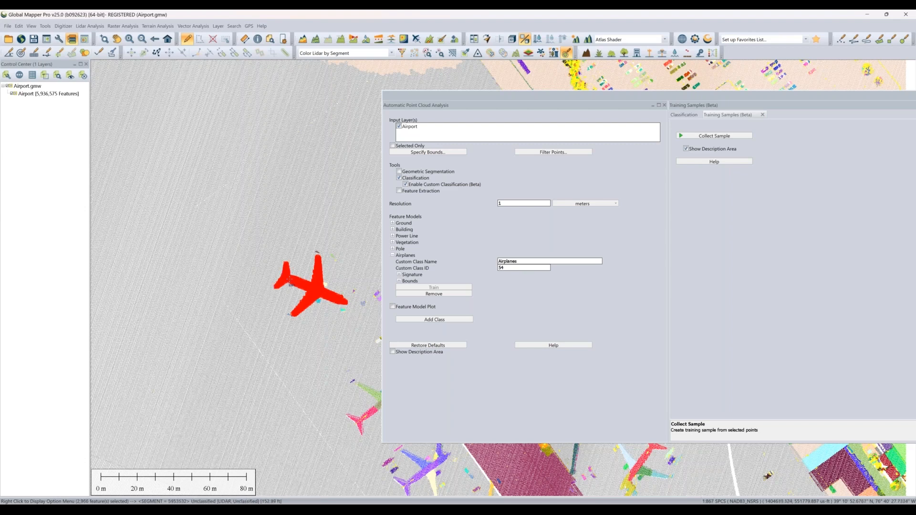
pyautogui.click(728, 136)
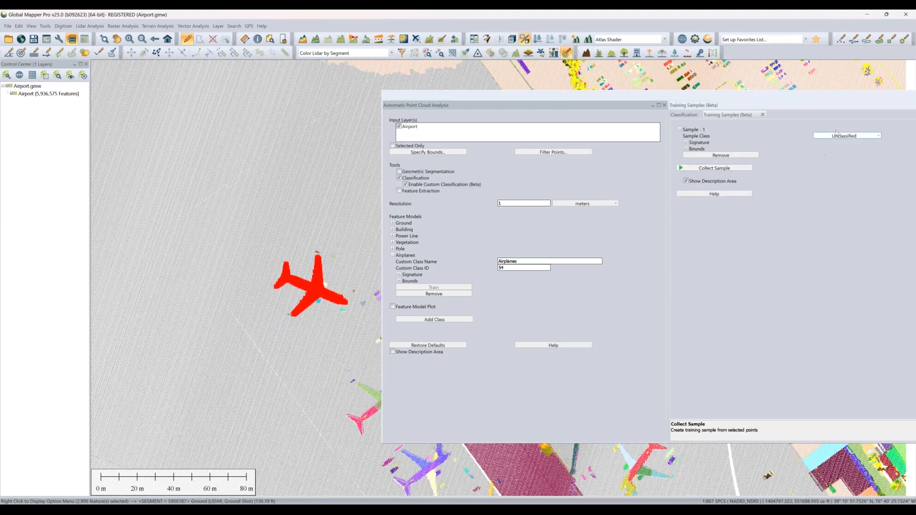
pyautogui.click(844, 136)
pyautogui.click(833, 176)
# - Select all segments of the second airplane, the yellow one with the green tail, including its fuselage and wings
pyautogui.moveTo(515, 96); pyautogui.dragTo(593, 99)
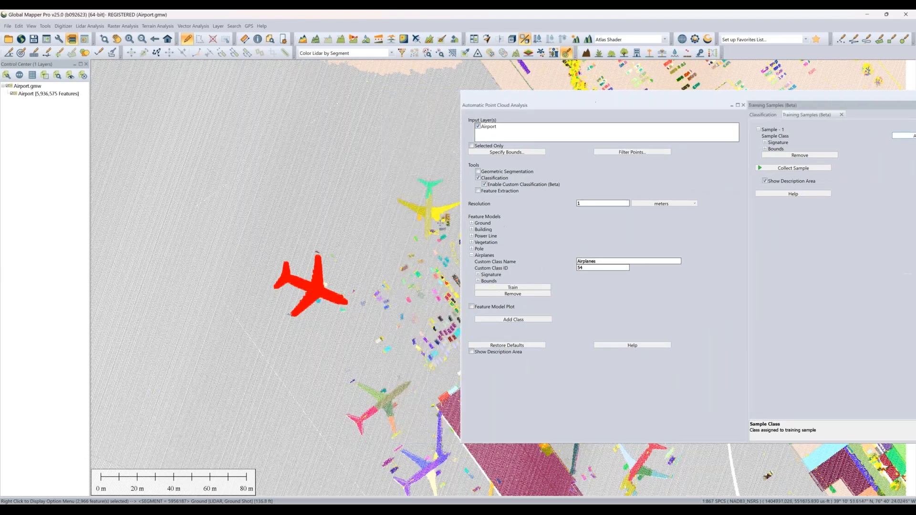
pyautogui.click(429, 189)
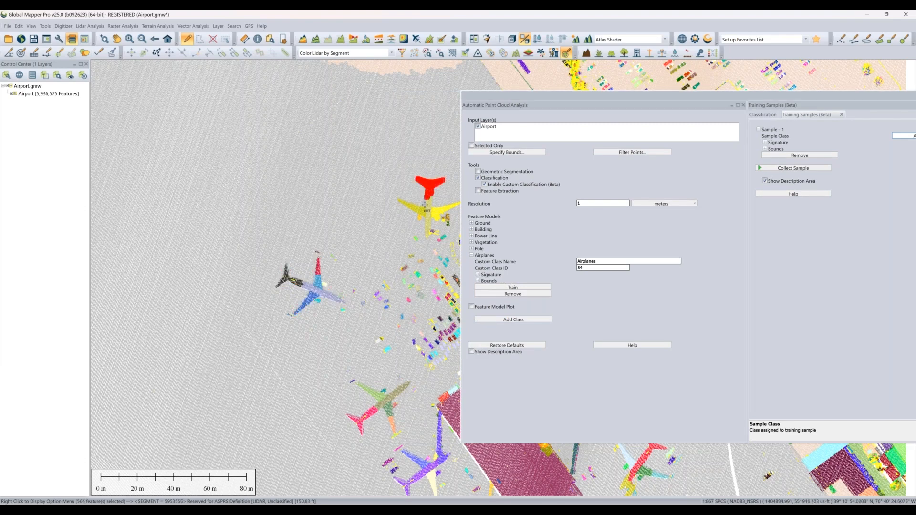
pyautogui.keyDown('ctrl'); pyautogui.click(424, 210); pyautogui.keyUp('ctrl')
pyautogui.keyDown('ctrl'); pyautogui.click(428, 224); pyautogui.keyUp('ctrl')
pyautogui.keyDown('ctrl'); pyautogui.click(448, 208); pyautogui.keyUp('ctrl')
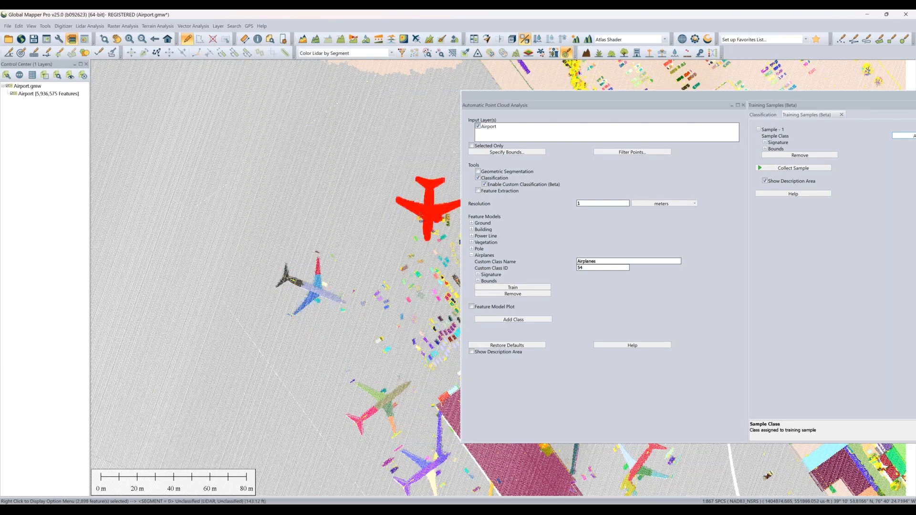
pyautogui.scroll(2, 441, 206)
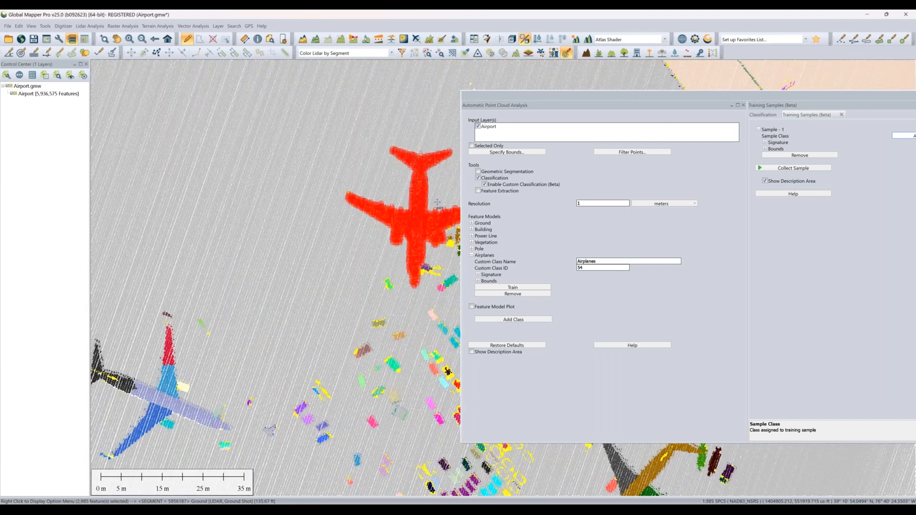
# - Collect the selected points as a second training sample and assign it to the Airplanes class
pyautogui.click(776, 168)
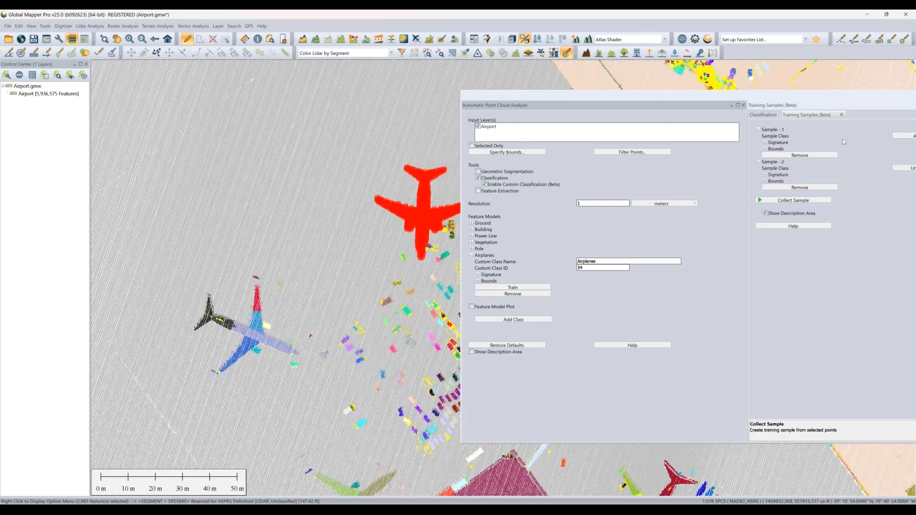
pyautogui.moveTo(818, 98); pyautogui.dragTo(719, 104)
pyautogui.click(828, 174)
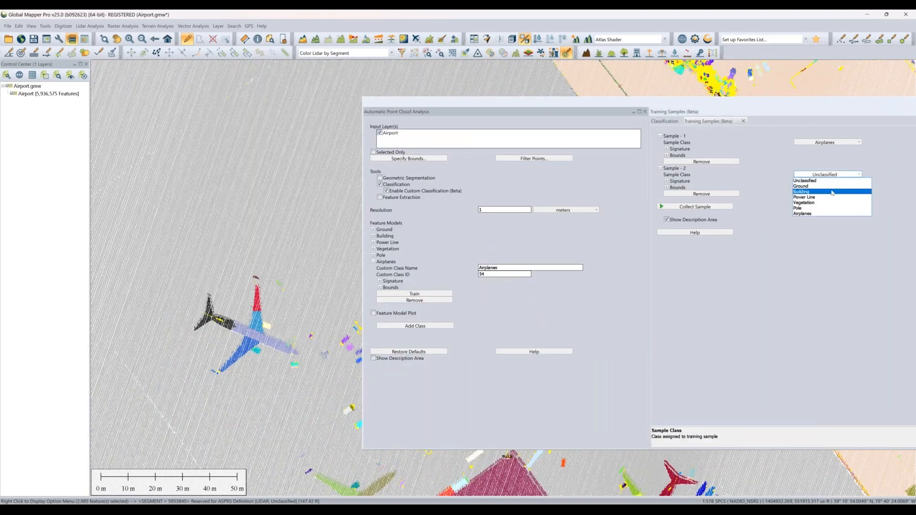
pyautogui.click(830, 210)
pyautogui.click(795, 272)
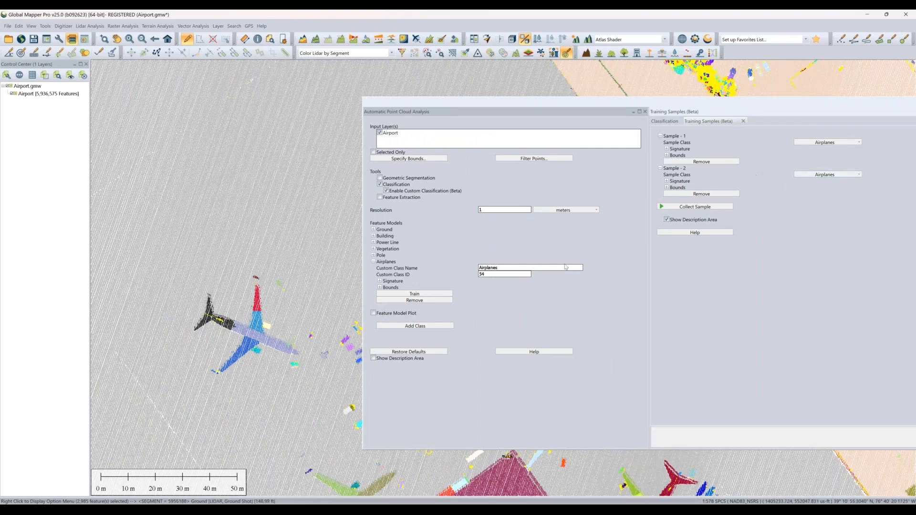
# - Train the Airplanes feature model from the collected samples and review its Signature and Bounds values
pyautogui.click(386, 293)
pyautogui.click(386, 294)
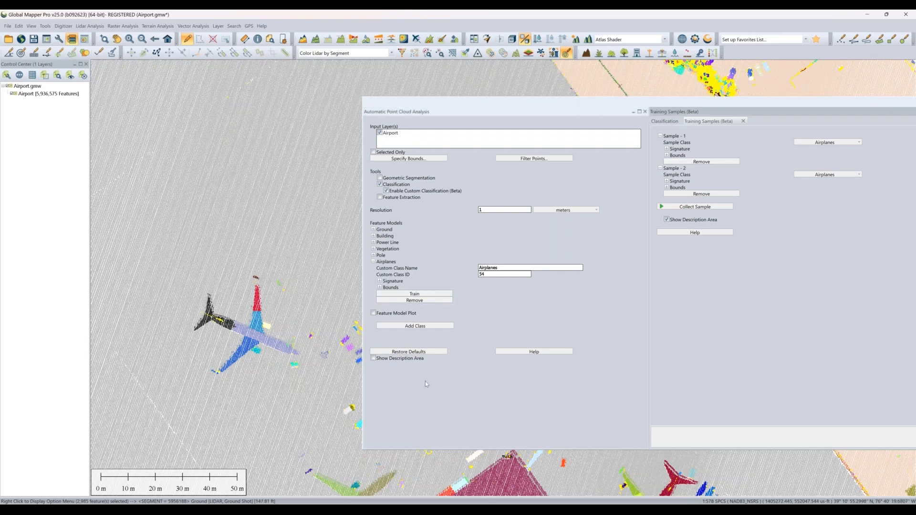
pyautogui.click(380, 282)
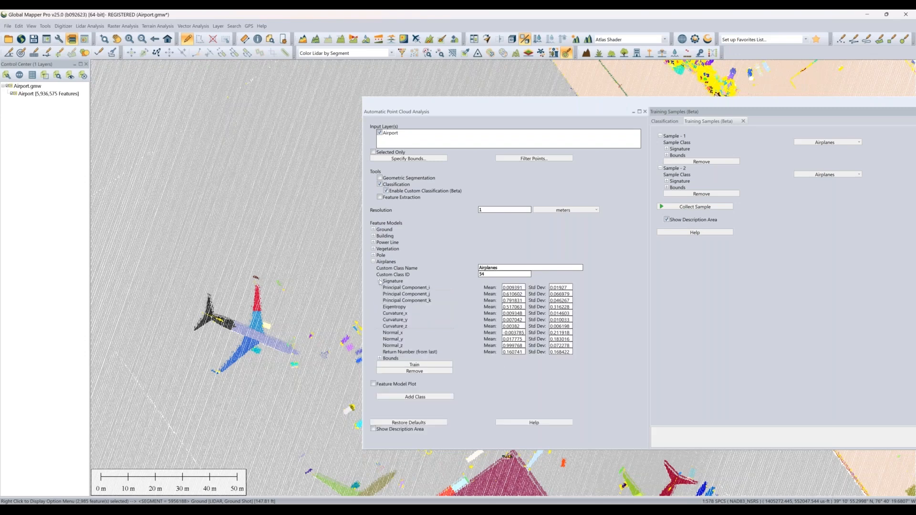
pyautogui.click(380, 358)
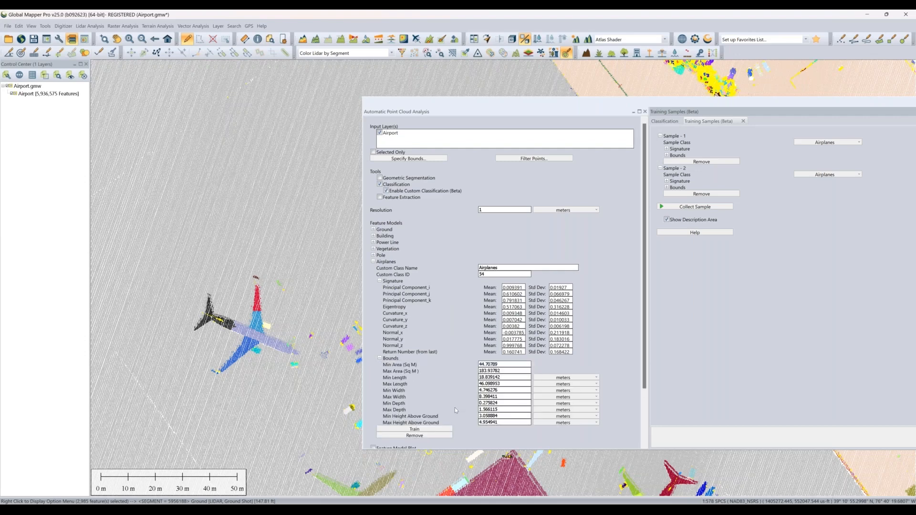
pyautogui.click(380, 282)
pyautogui.click(380, 288)
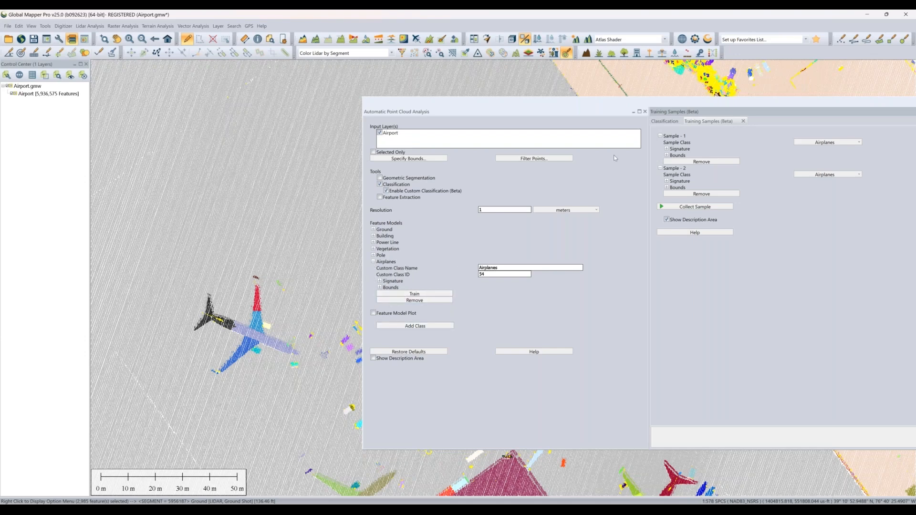
# - Enable Airplanes among the features to classify, and check its reset option and the trained signature
pyautogui.click(669, 122)
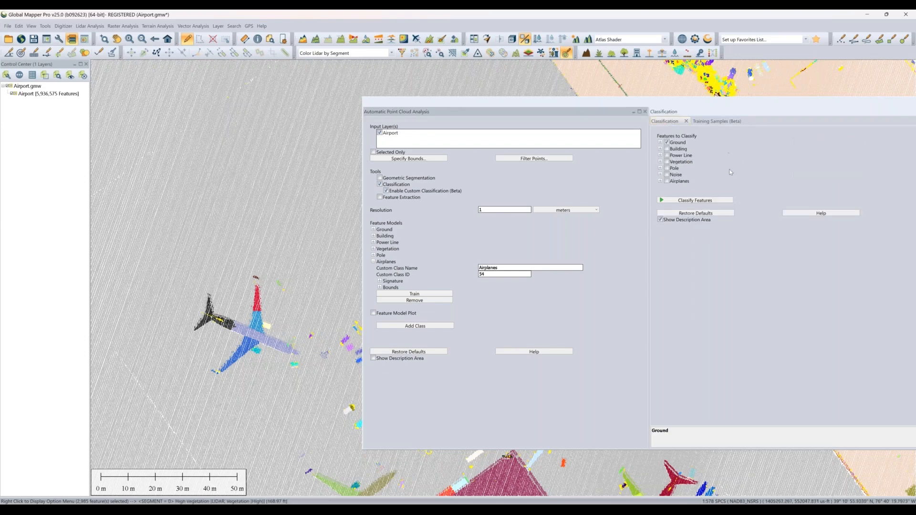
pyautogui.click(668, 182)
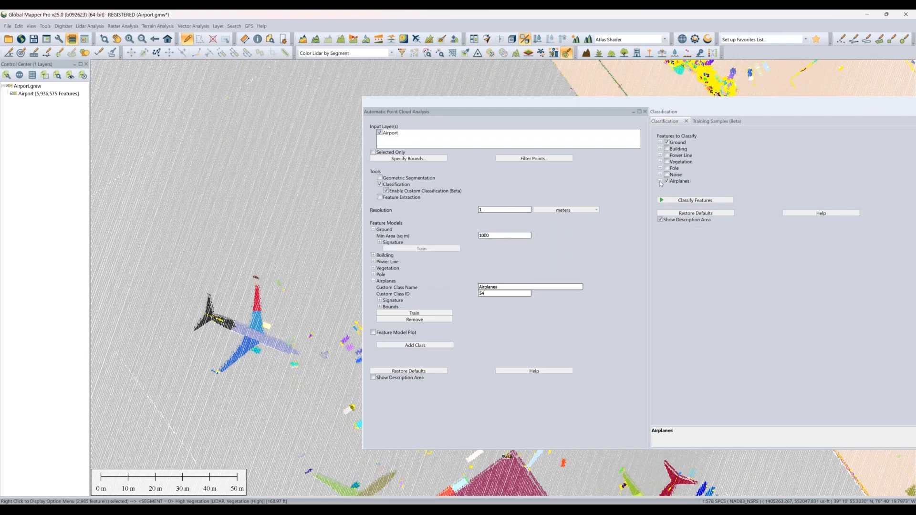
pyautogui.click(661, 182)
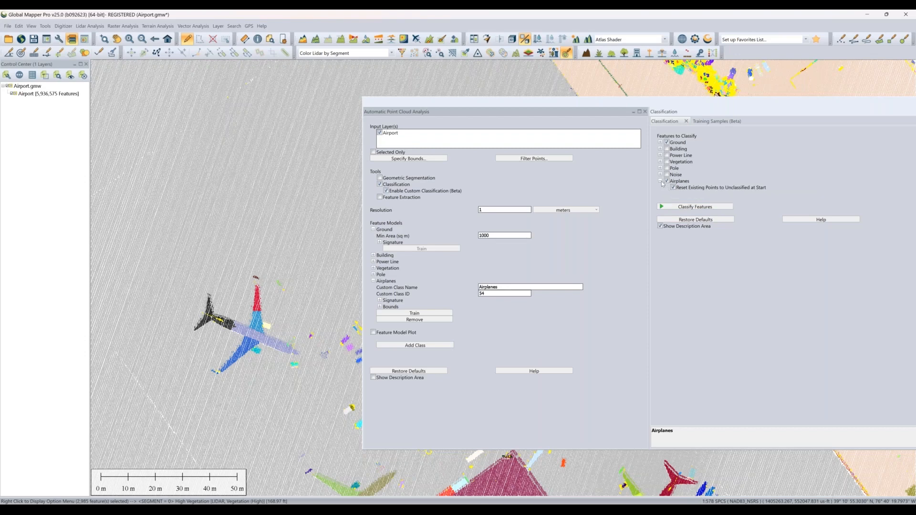
pyautogui.click(661, 181)
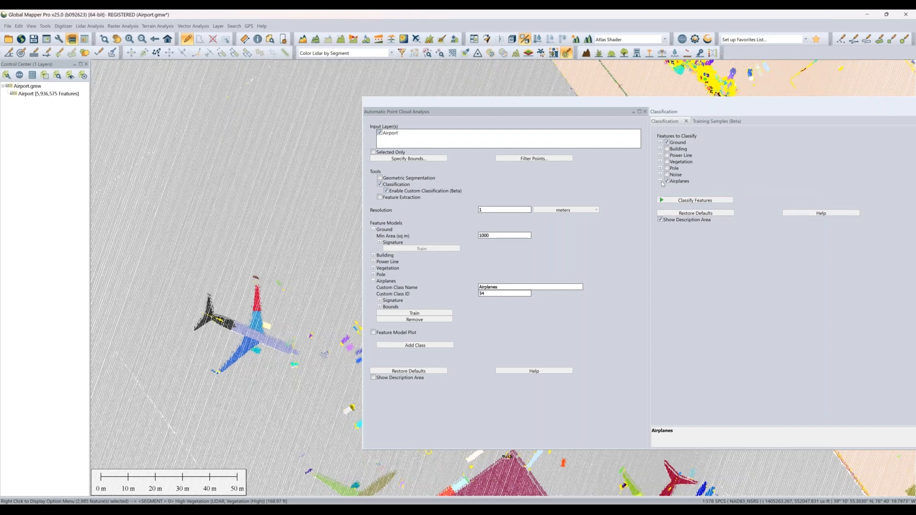
pyautogui.click(380, 300)
pyautogui.click(380, 301)
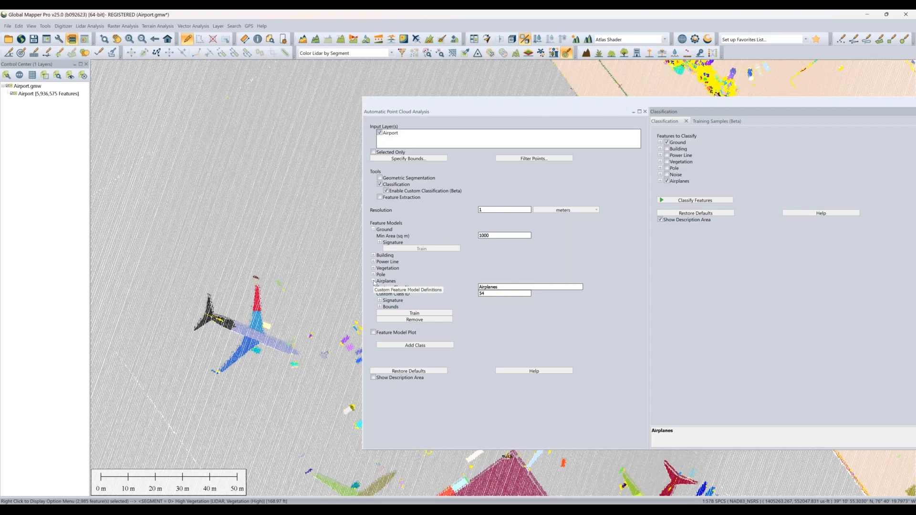
# - Collapse the Airplanes feature model and color the lidar points by classification
pyautogui.click(374, 281)
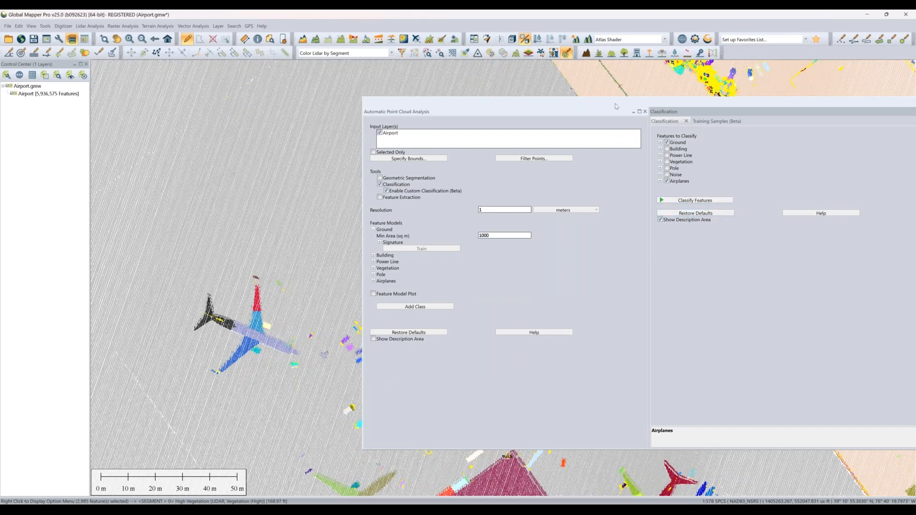
pyautogui.moveTo(616, 104); pyautogui.dragTo(646, 102)
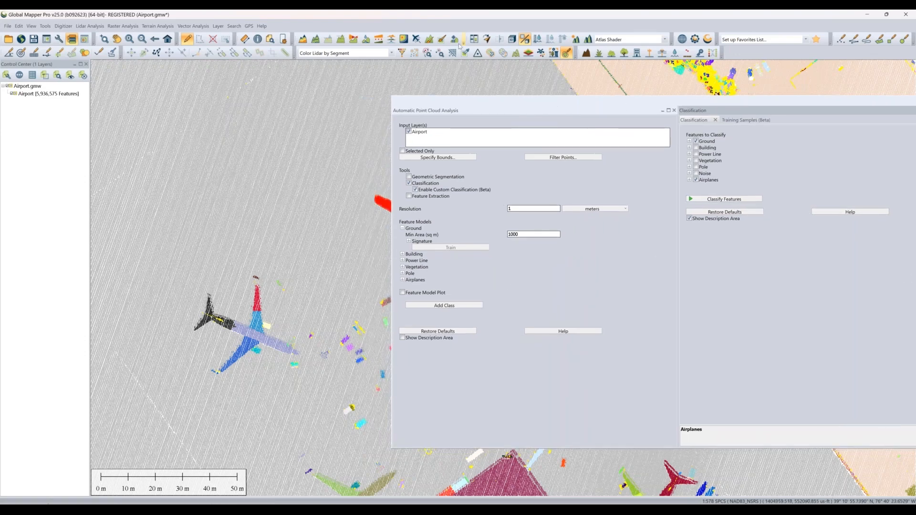
pyautogui.click(372, 53)
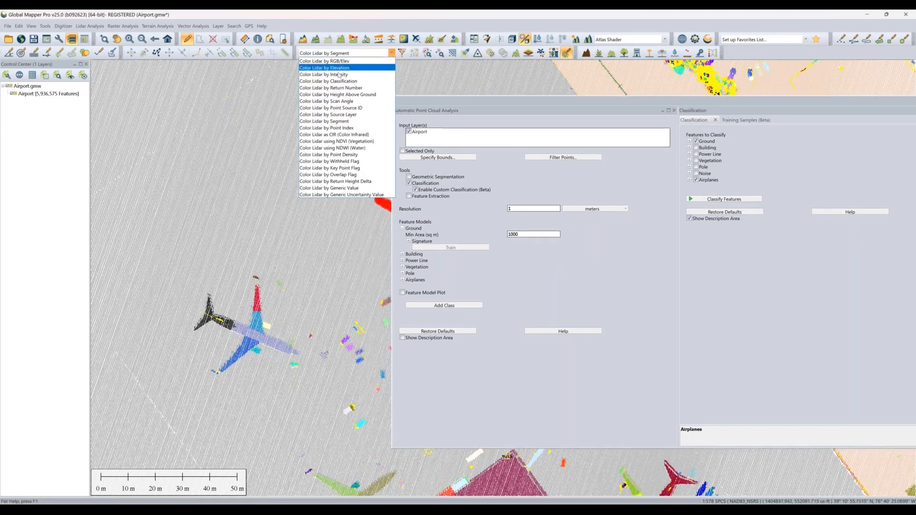
pyautogui.click(334, 81)
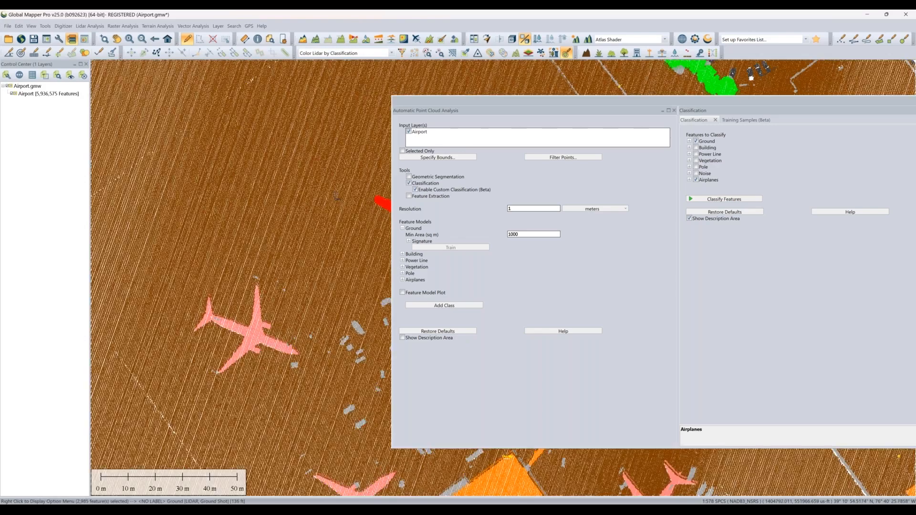
# - Examine the classified point cloud around the terminal, the parked airplanes, the tree line and the parking structure
pyautogui.scroll(-2, 281, 299)
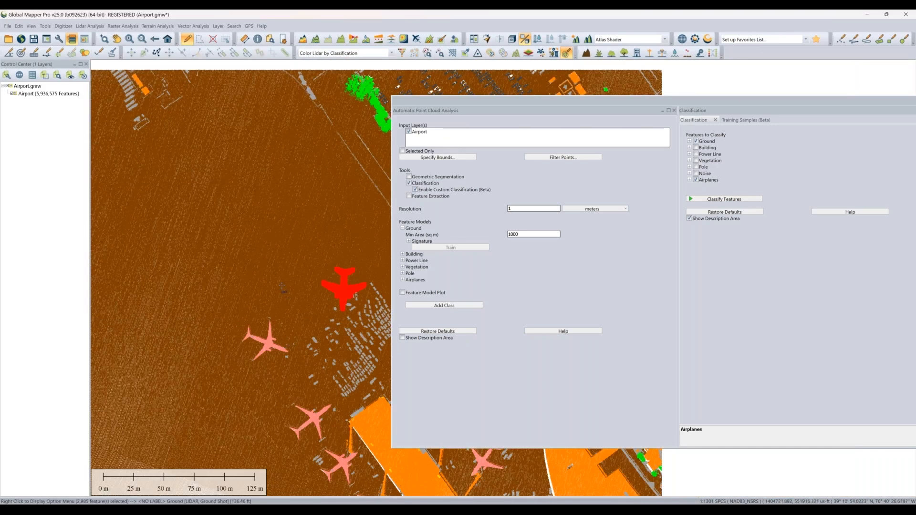
pyautogui.moveTo(280, 300); pyautogui.dragTo(193, 179)
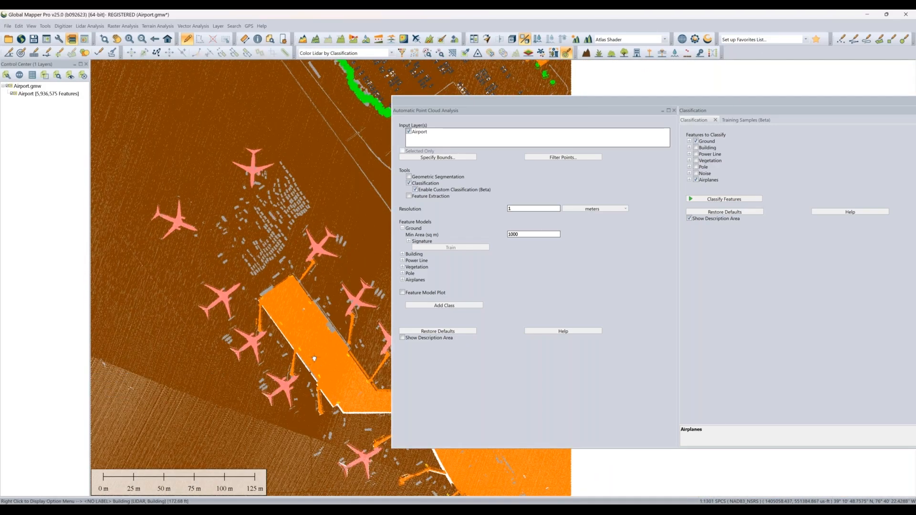
pyautogui.moveTo(313, 362); pyautogui.dragTo(289, 334)
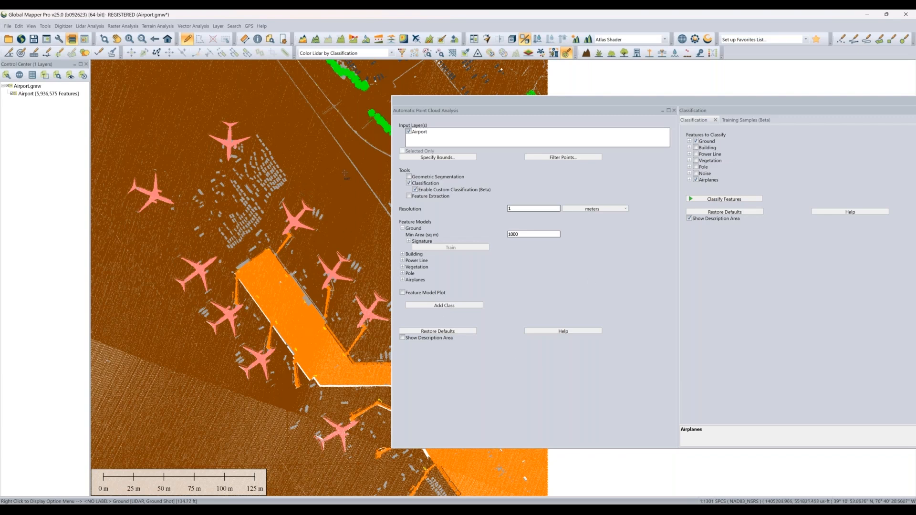
pyautogui.scroll(2, 343, 173)
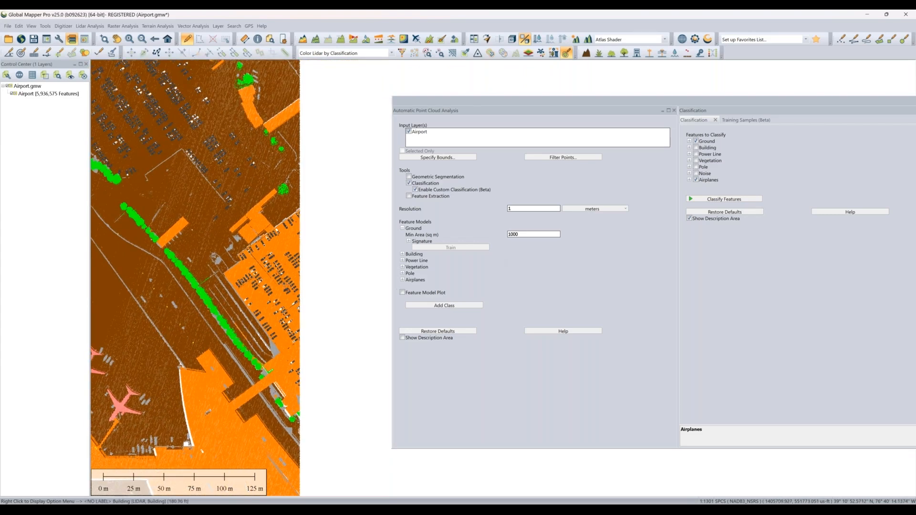
pyautogui.scroll(3, 276, 283)
pyautogui.scroll(-2, 177, 172)
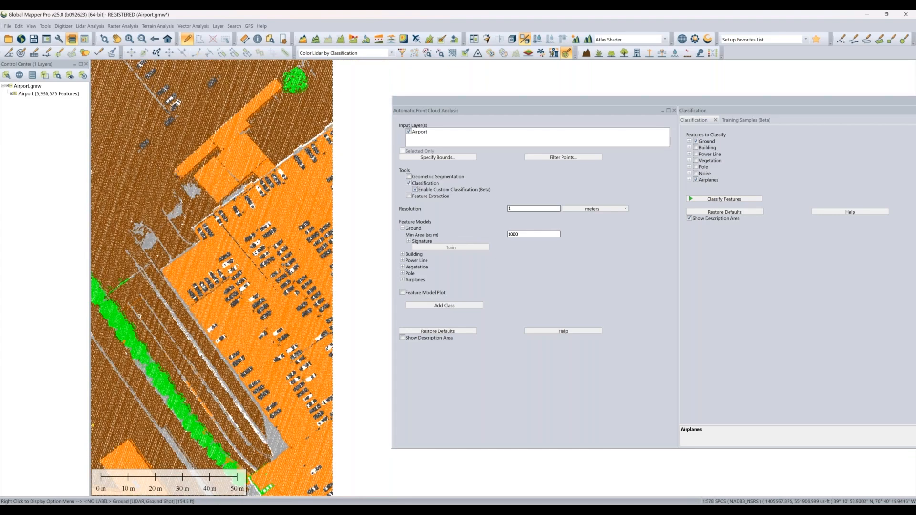
pyautogui.scroll(2, 276, 288)
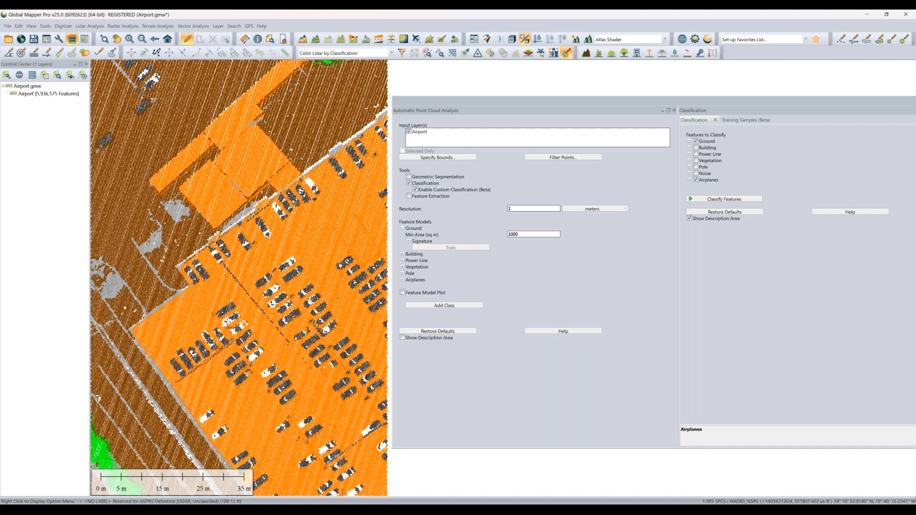
pyautogui.scroll(-2, 227, 324)
pyautogui.moveTo(206, 274); pyautogui.dragTo(401, 212)
pyautogui.scroll(-1, 298, 230)
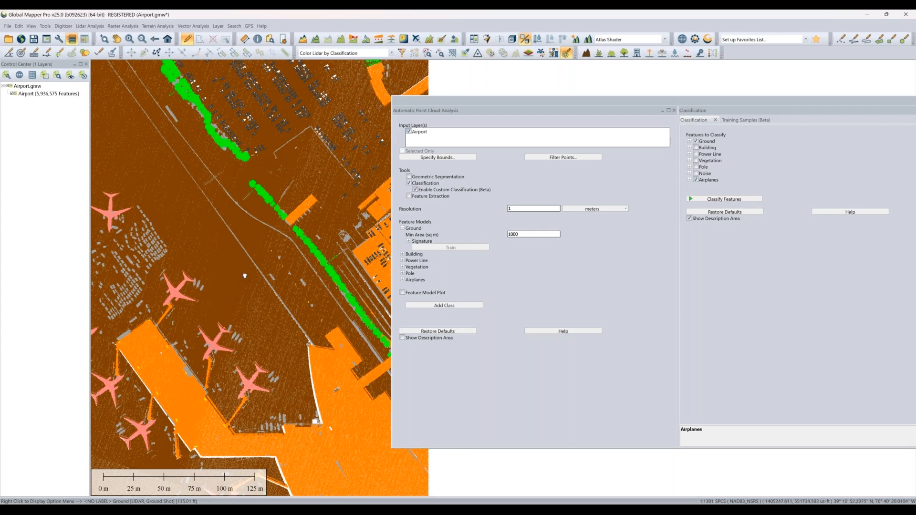
pyautogui.moveTo(243, 276); pyautogui.dragTo(315, 270)
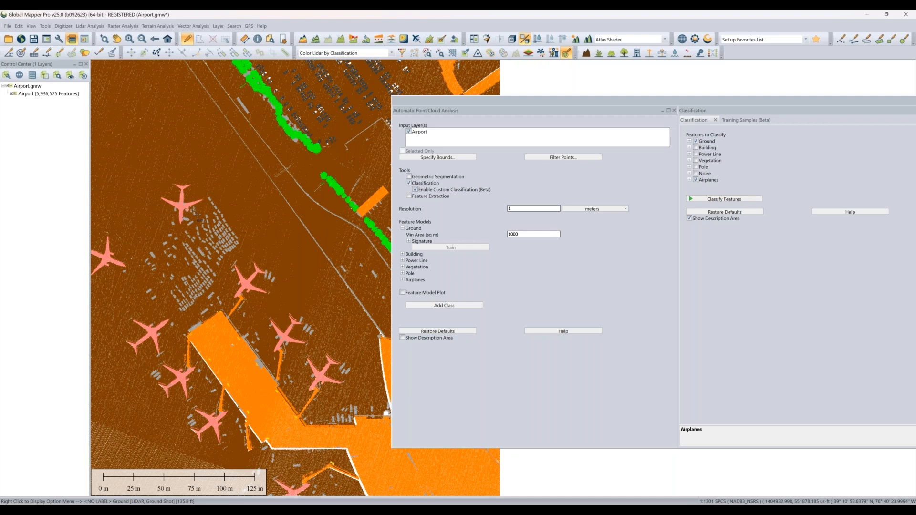
# - Review the Airplanes custom class definition and the class options available for the first training sample
pyautogui.click(402, 281)
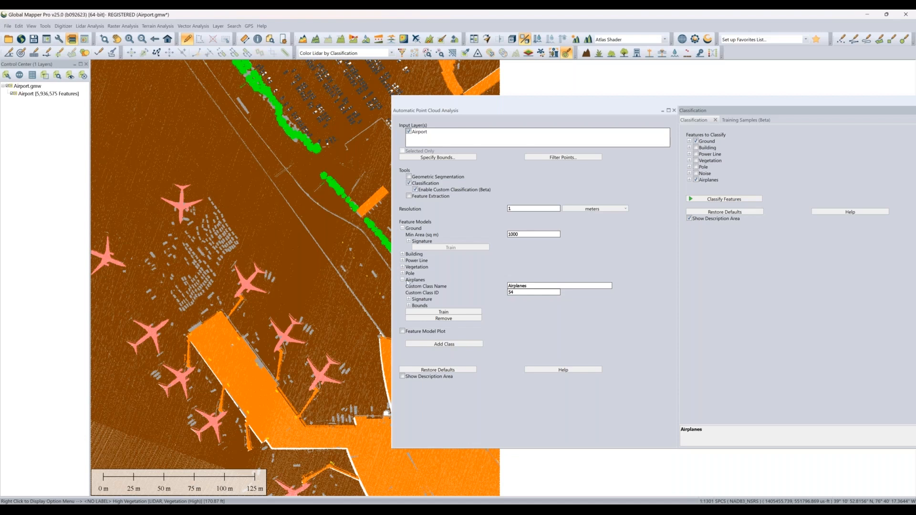
pyautogui.click(402, 281)
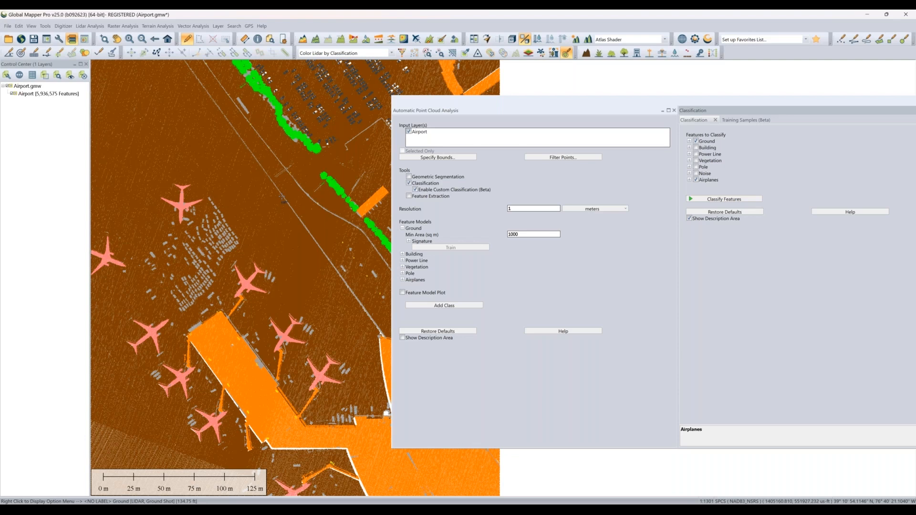
pyautogui.click(753, 120)
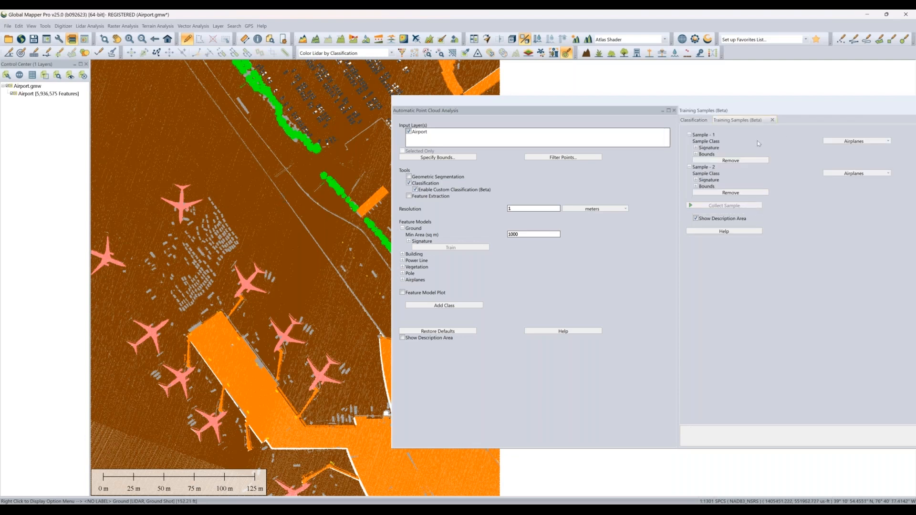
pyautogui.click(836, 141)
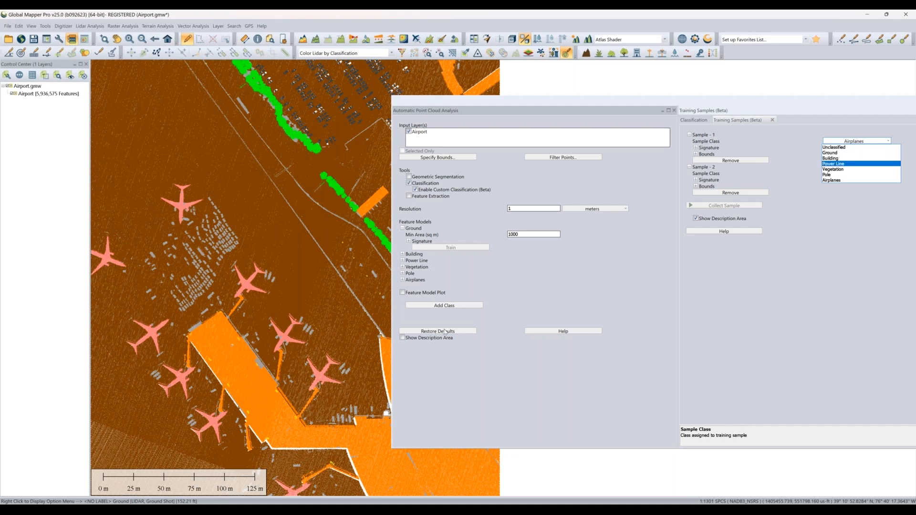
pyautogui.click(605, 308)
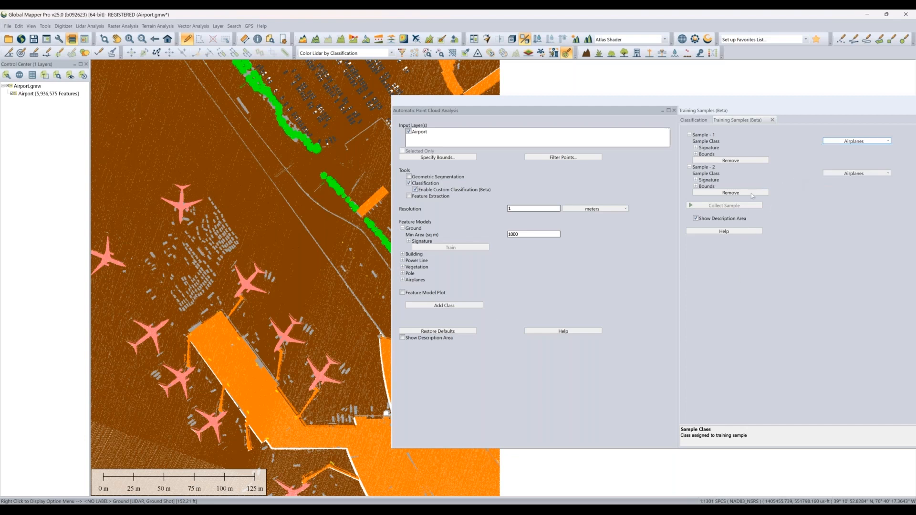
# - Add a second custom class to the feature models and name it My Ground
pyautogui.click(450, 306)
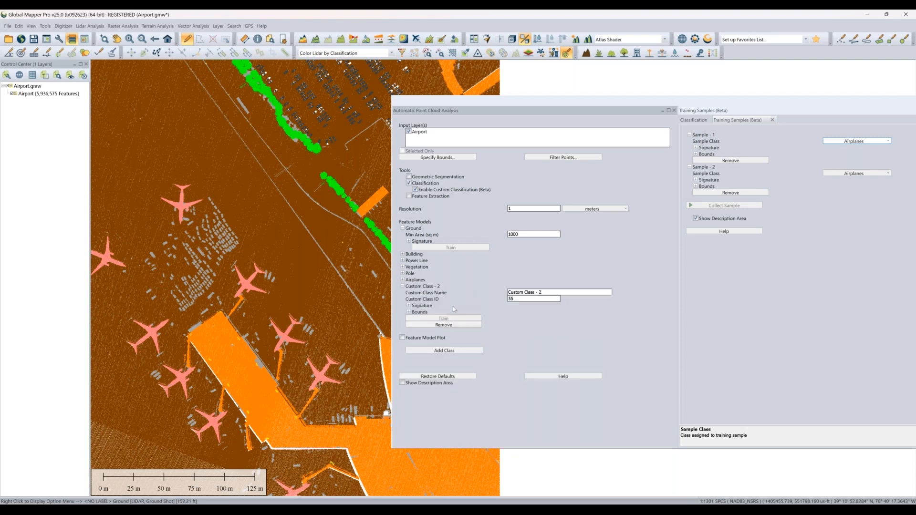
pyautogui.doubleClick(535, 293)
pyautogui.click(536, 293)
pyautogui.moveTo(544, 293); pyautogui.dragTo(454, 292)
pyautogui.write('MY Ground')
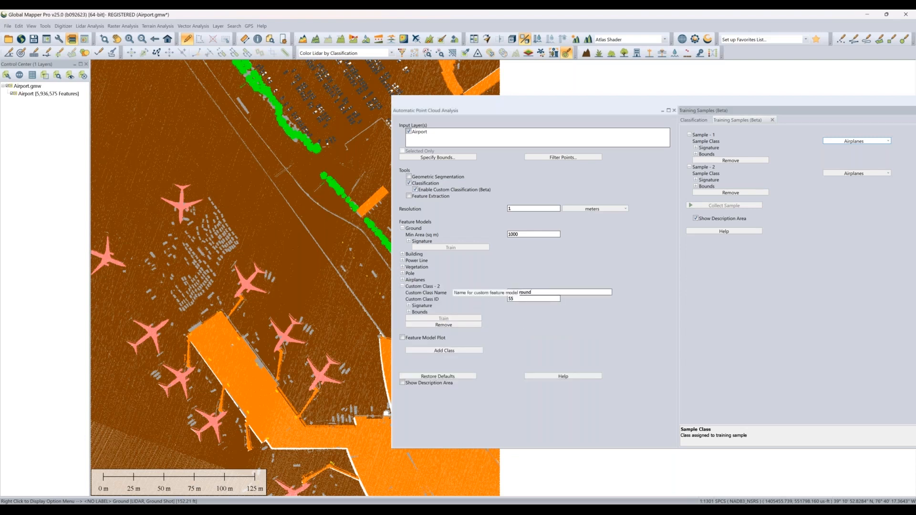
pyautogui.click(515, 293)
pyautogui.press('BackSpace')
pyautogui.write('y G')
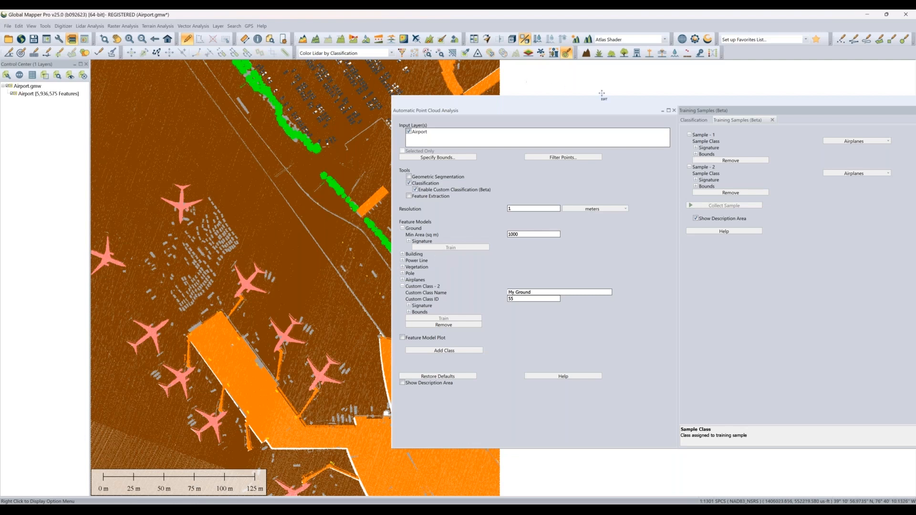
# - Dock the point cloud analysis window beside the map as a narrower pane, with Training Samples stacked beneath the analysis settings
pyautogui.moveTo(592, 102); pyautogui.dragTo(419, 103)
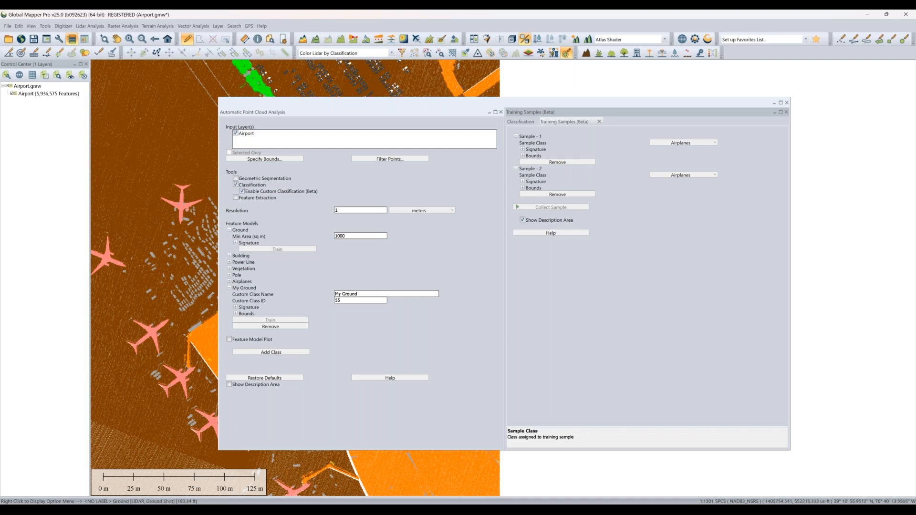
pyautogui.moveTo(573, 111); pyautogui.dragTo(504, 285)
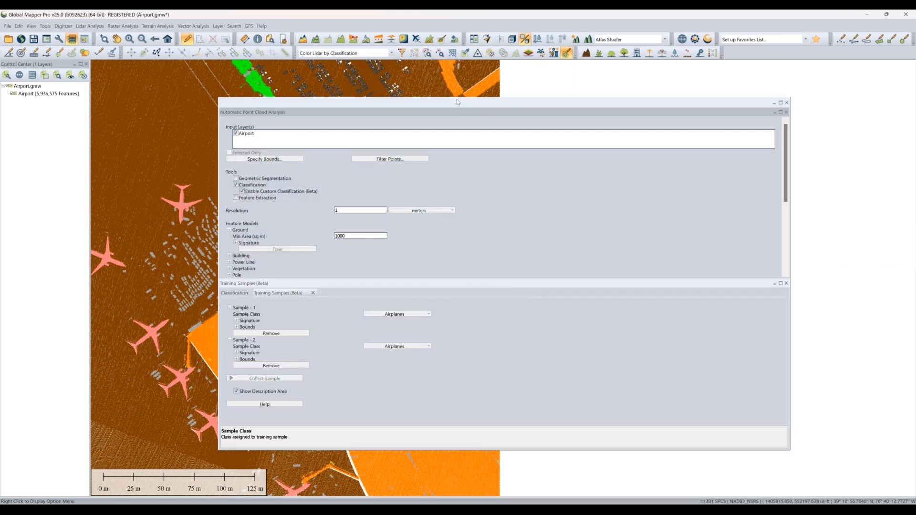
pyautogui.moveTo(616, 176); pyautogui.dragTo(908, 278)
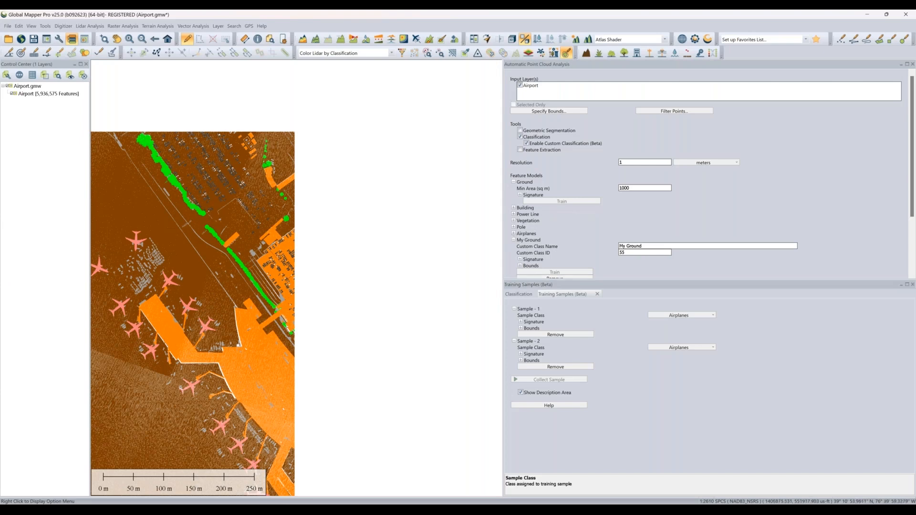
pyautogui.moveTo(499, 275); pyautogui.dragTo(643, 275)
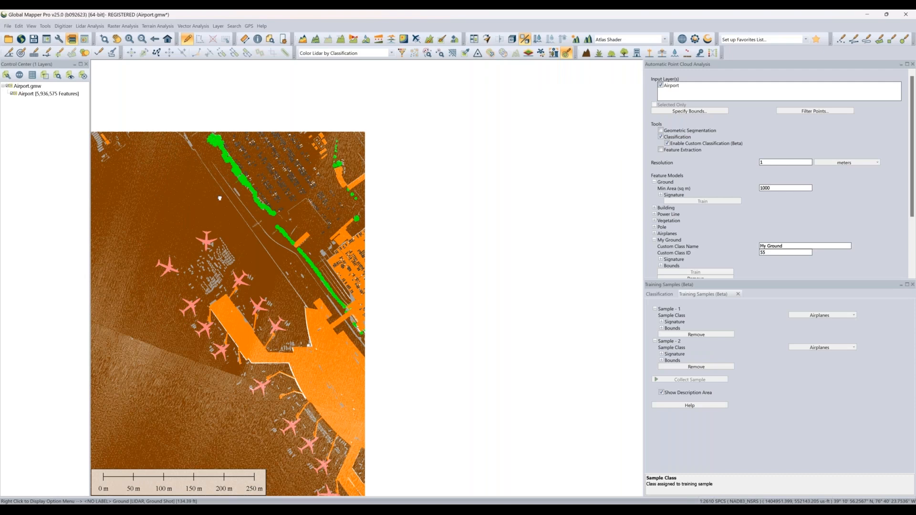
pyautogui.moveTo(223, 275); pyautogui.dragTo(424, 246)
pyautogui.scroll(1, 424, 247)
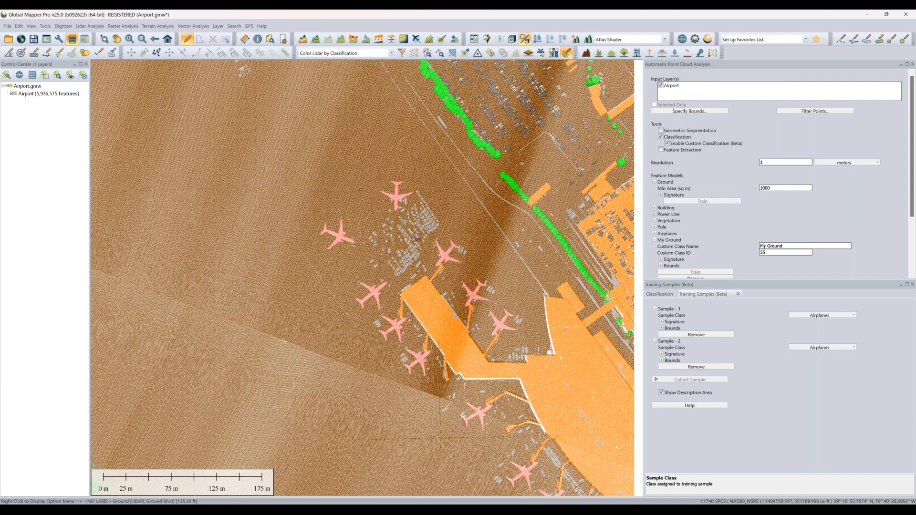
pyautogui.scroll(-1, 711, 216)
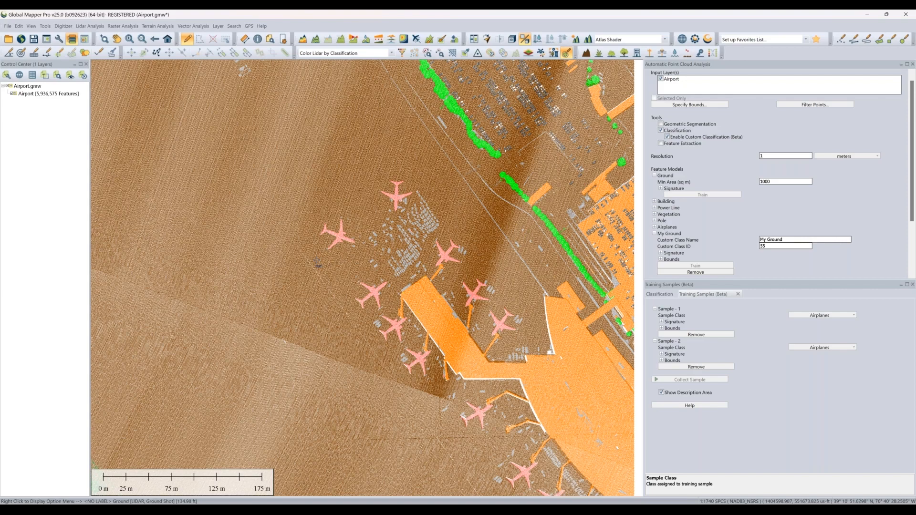
pyautogui.moveTo(317, 263); pyautogui.dragTo(345, 262)
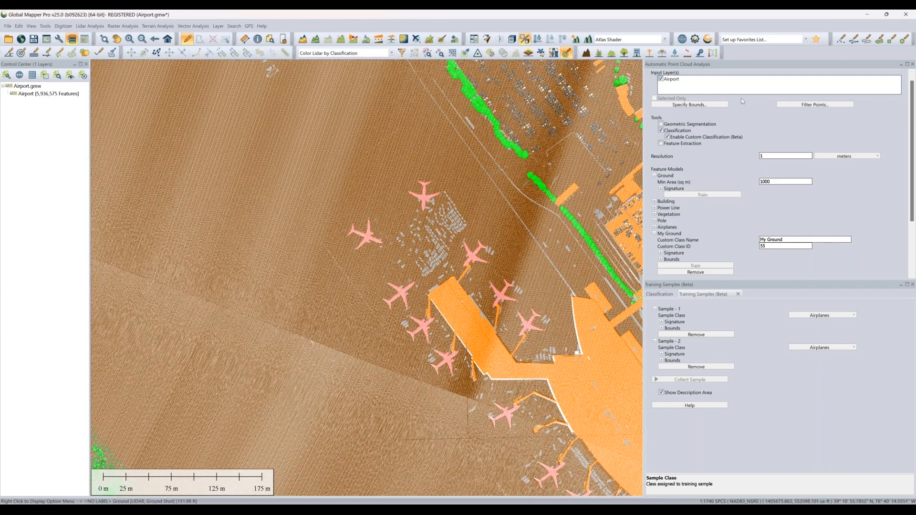
pyautogui.click(660, 298)
pyautogui.click(694, 297)
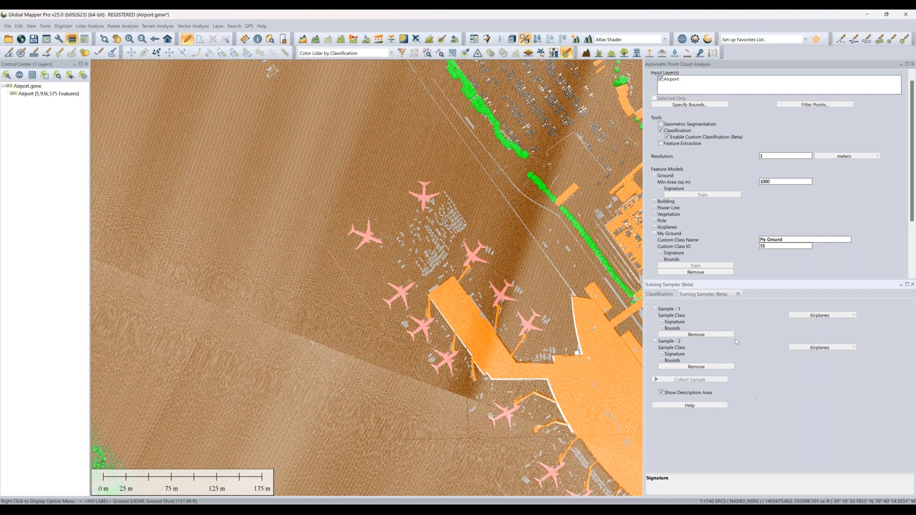